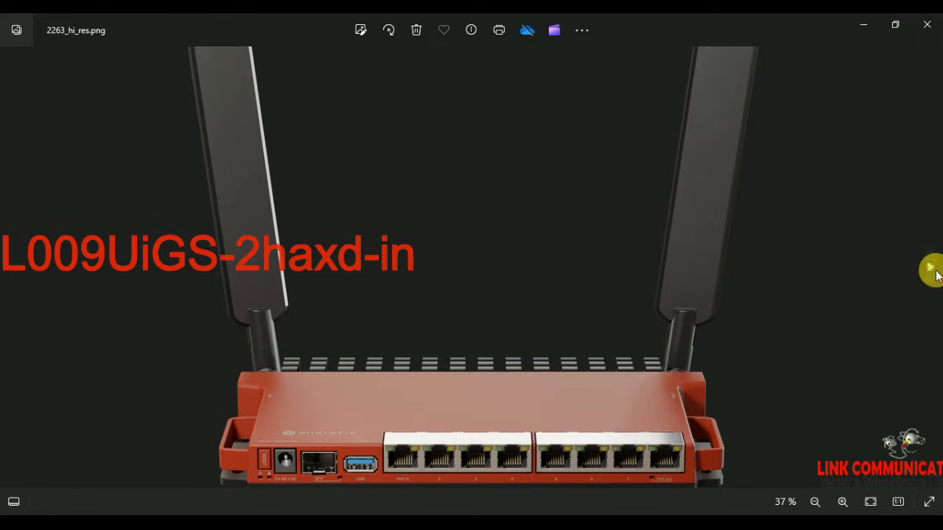
Step: Move from the front view 2263_hi_res.png to the next router photo in Windows Photos
click(933, 271)
Step: Browse forward through the photos, zooming on the router, then the power adapter and antenna
click(932, 273)
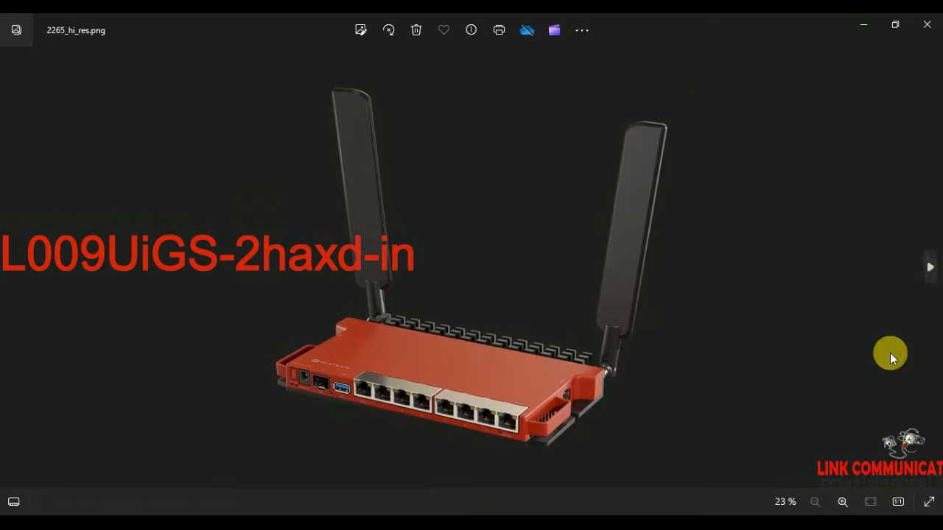
click(842, 502)
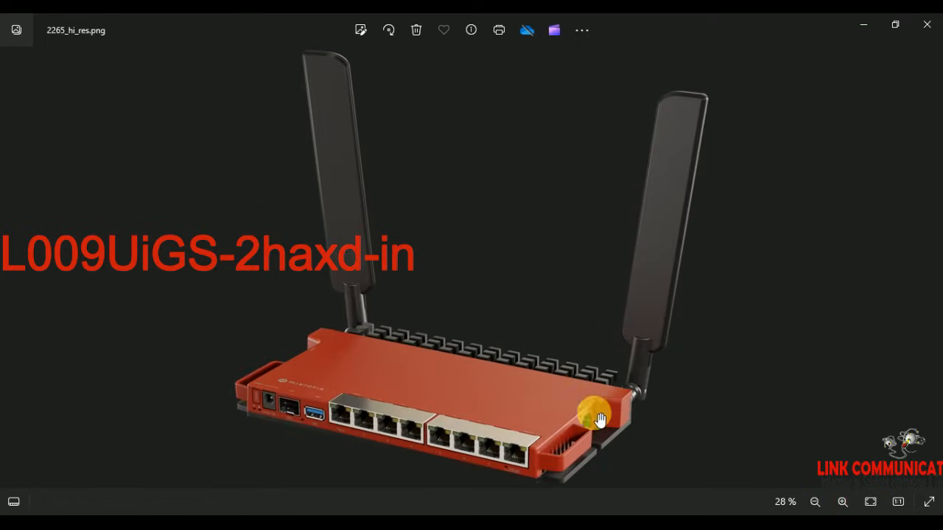
scroll(456, 413, up, 3)
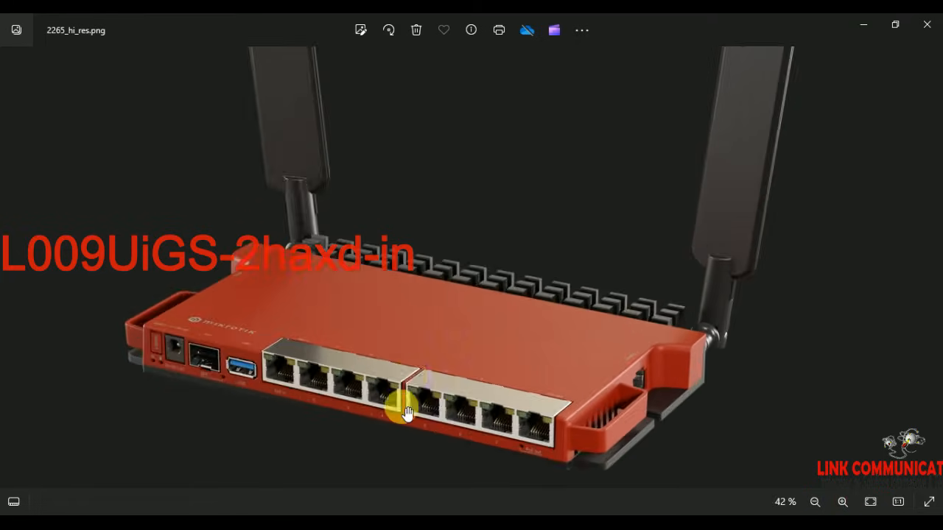
drag(420, 385, 540, 311)
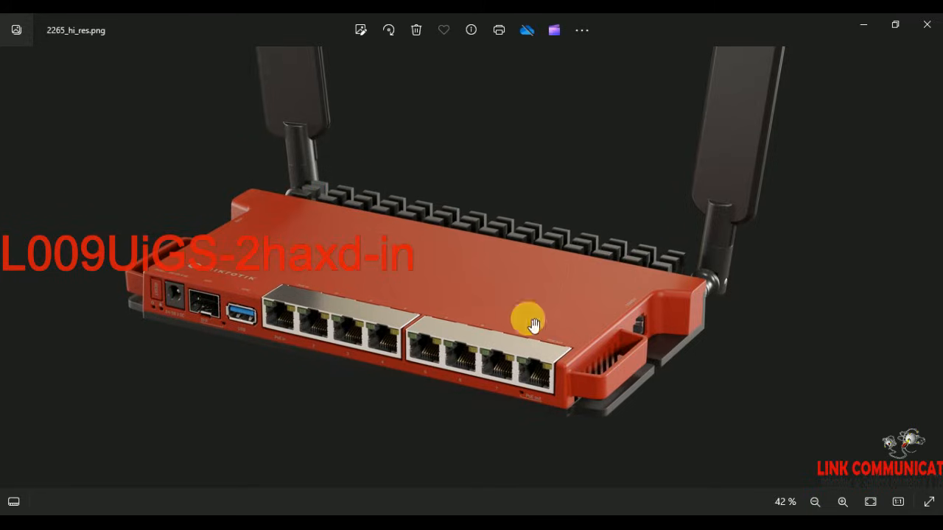
click(930, 269)
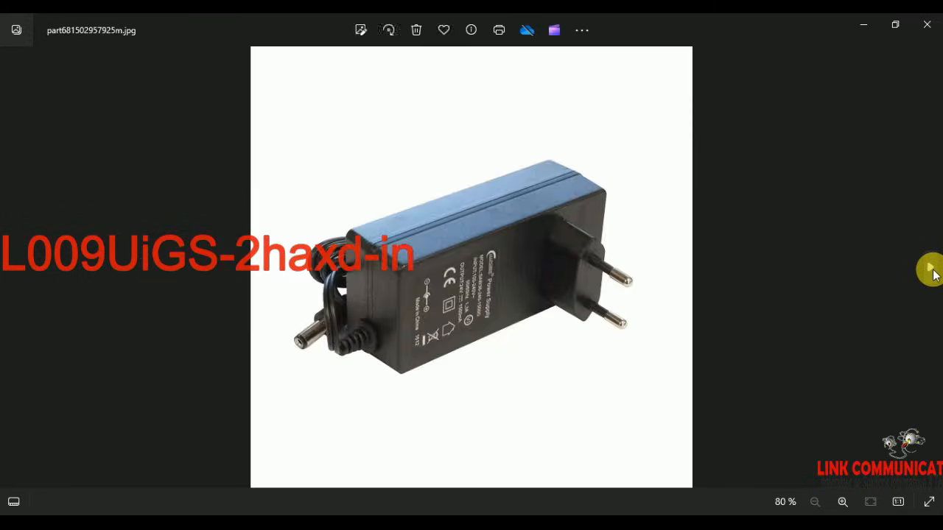
click(930, 270)
click(930, 270)
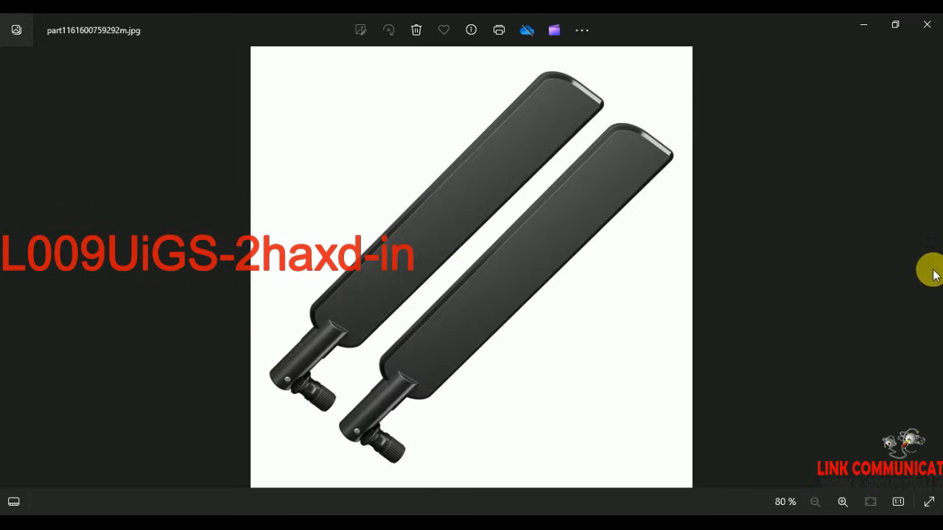
Step: Return to the front view 2263_hi_res.png and zoom in on the router's labelled ports
click(8, 272)
click(10, 267)
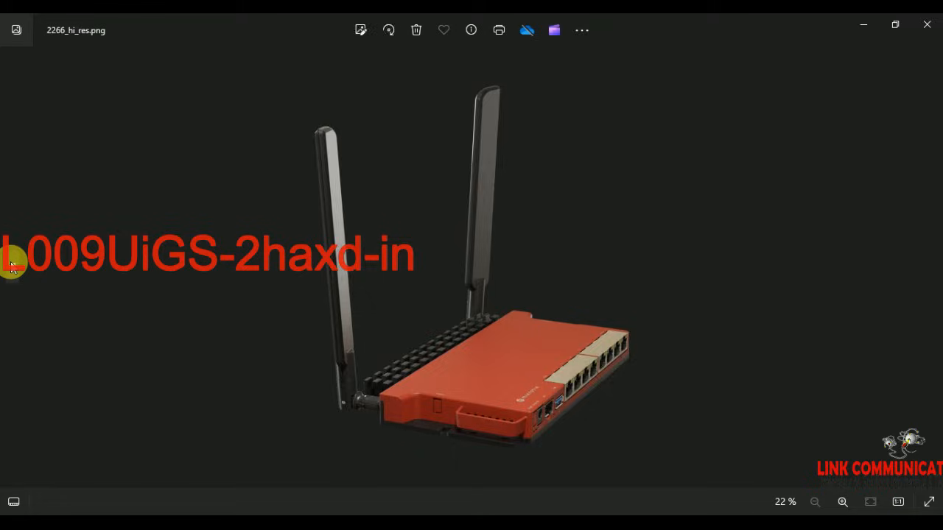
click(10, 267)
click(11, 267)
click(11, 267)
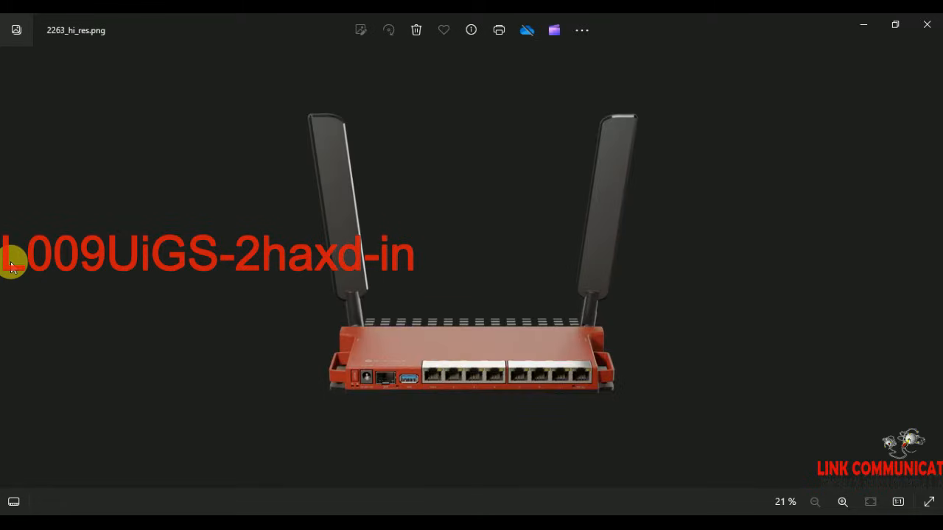
click(843, 501)
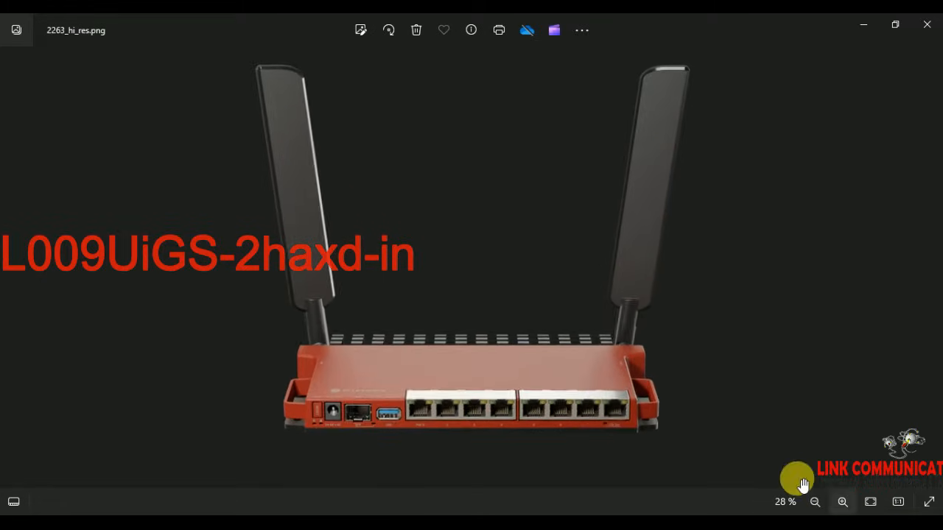
scroll(568, 309, up, 1)
scroll(514, 357, up, 1)
scroll(520, 335, up, 1)
scroll(551, 274, up, 1)
drag(551, 273, 558, 330)
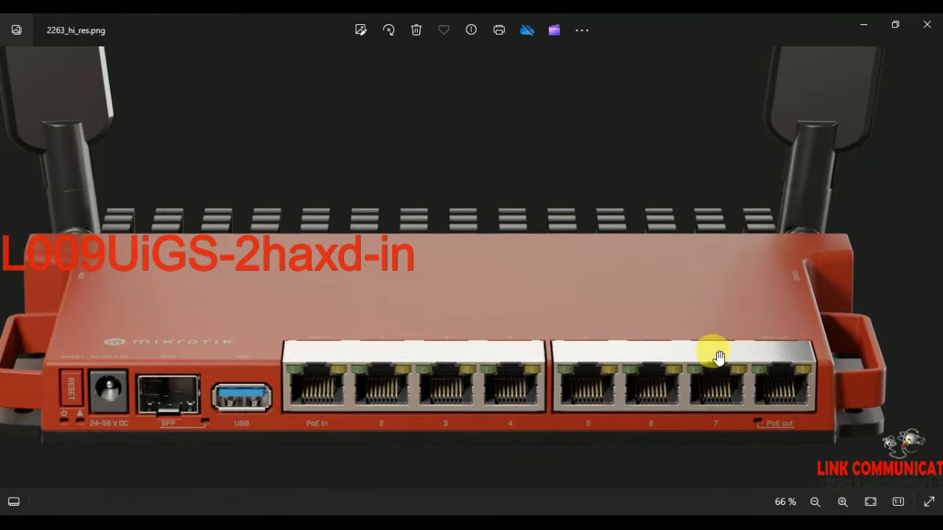
Step: Zoom into the router's rear view photo to inspect its top panel
click(927, 267)
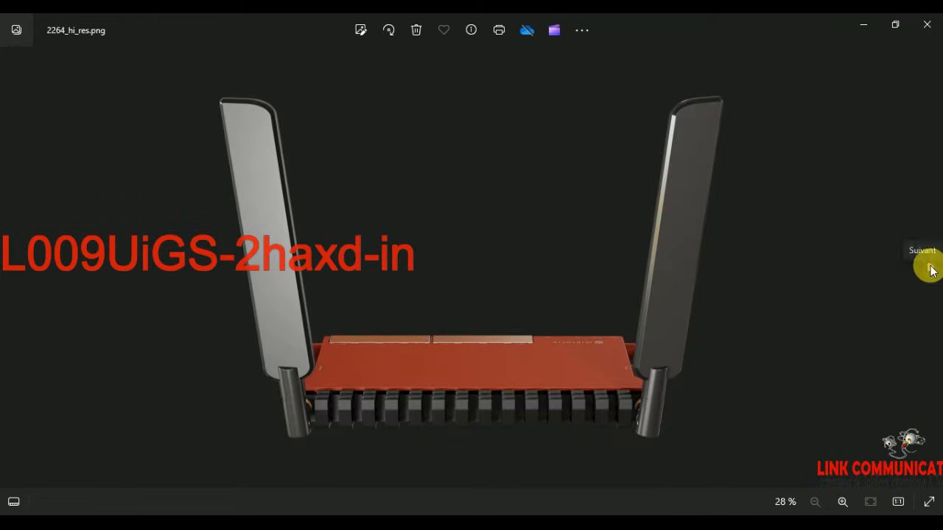
scroll(551, 397, up, 3)
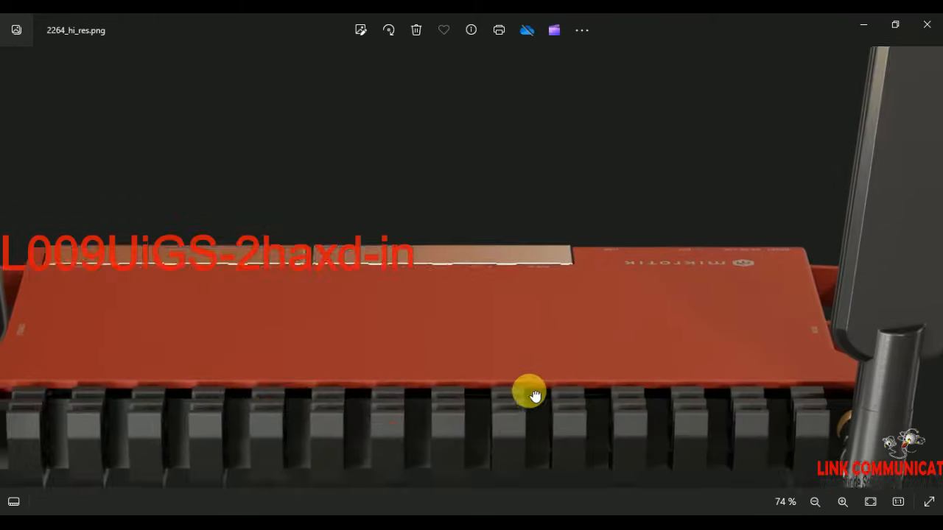
drag(525, 403, 538, 246)
scroll(496, 314, up, 1)
scroll(498, 316, down, 5)
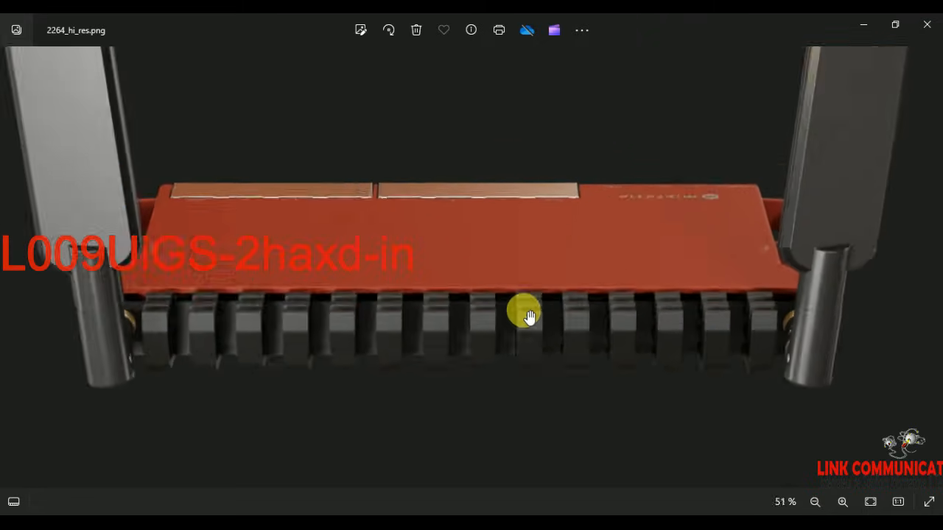
scroll(828, 354, up, 1)
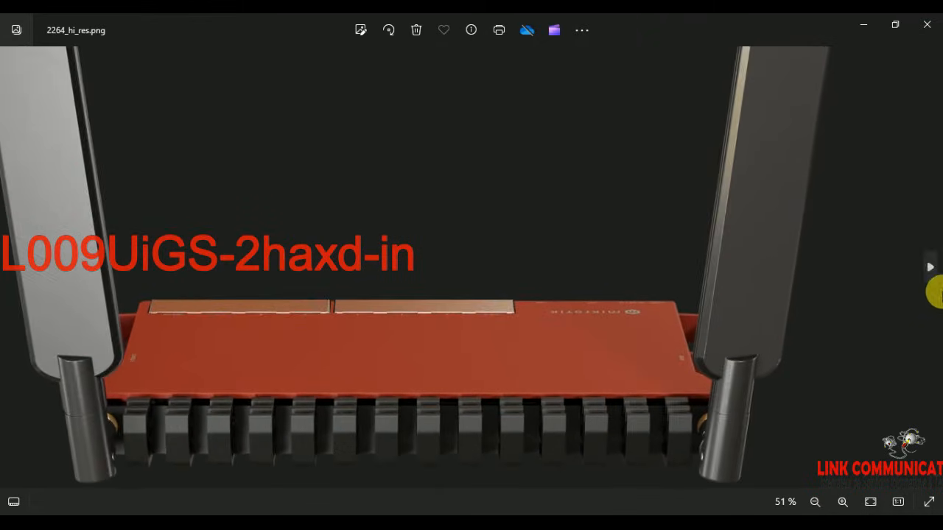
Step: Zoom onto the ports in angled photo 2265_hi_res.png, then switch to WinBox
click(929, 270)
scroll(467, 358, up, 4)
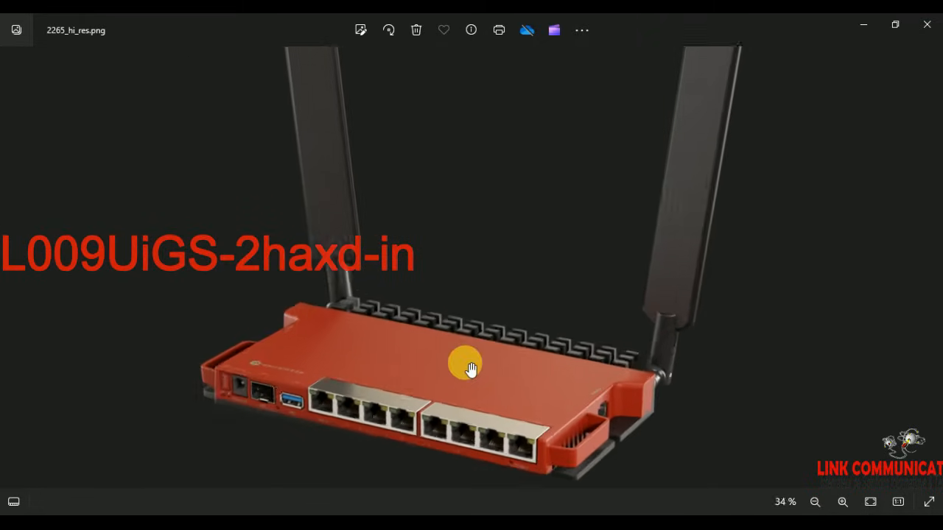
drag(453, 396, 557, 248)
scroll(459, 295, up, 3)
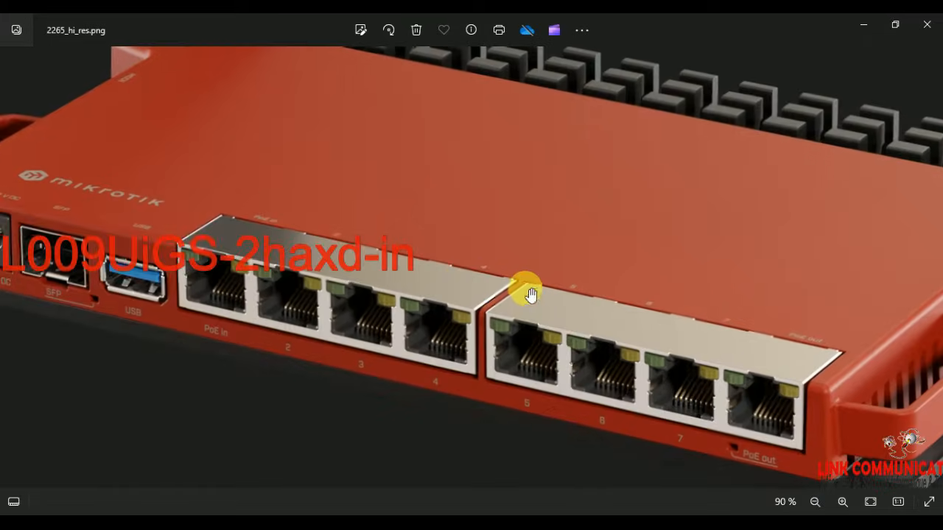
scroll(460, 317, down, 4)
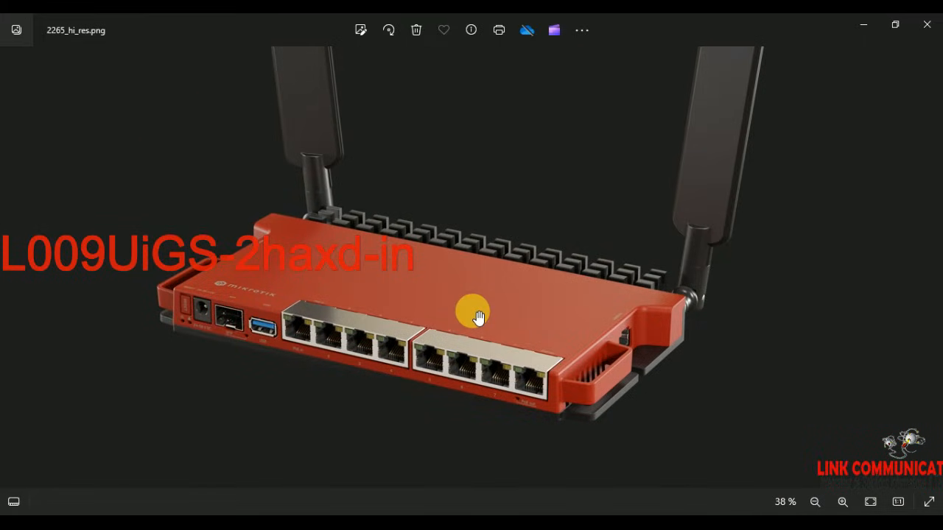
drag(477, 317, 477, 348)
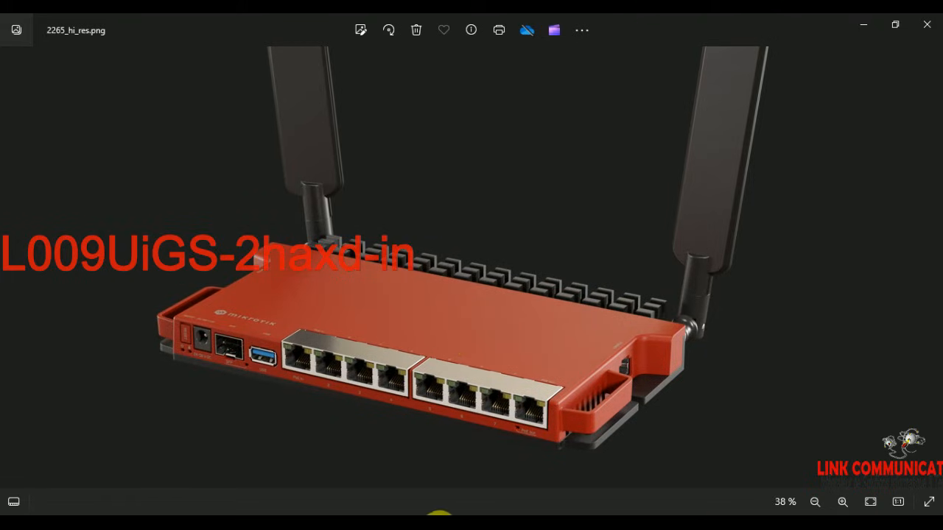
click(426, 525)
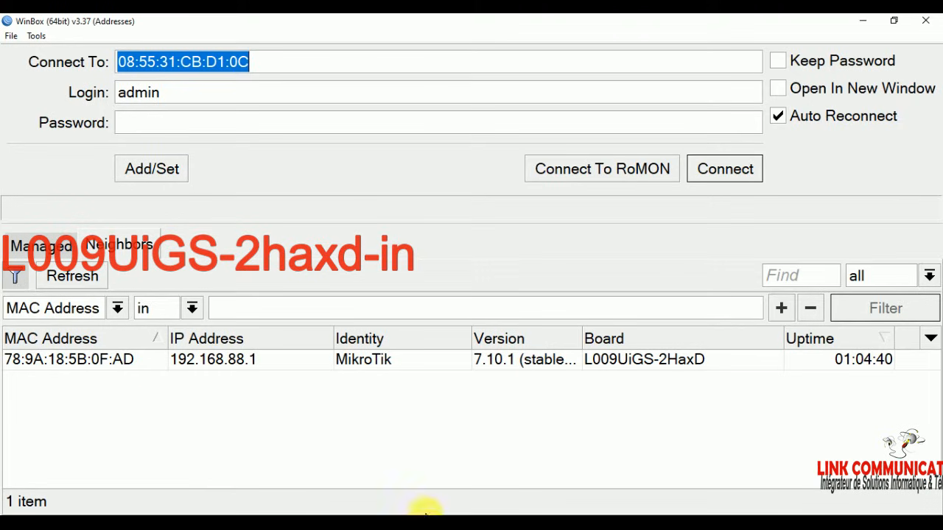
Step: Select the refreshed L009UiGS-2HaxD router (78:9A:18:5B:0F:AD) and enter the admin login password
click(65, 279)
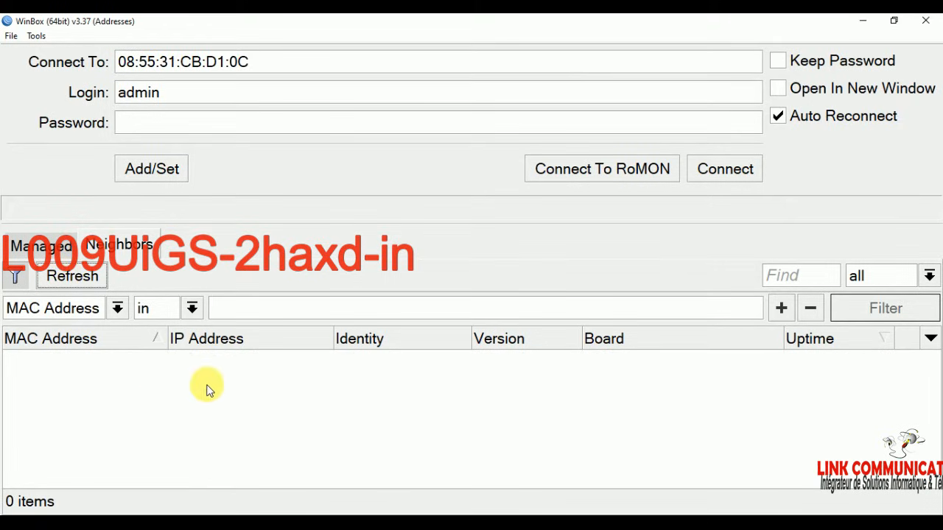
click(86, 360)
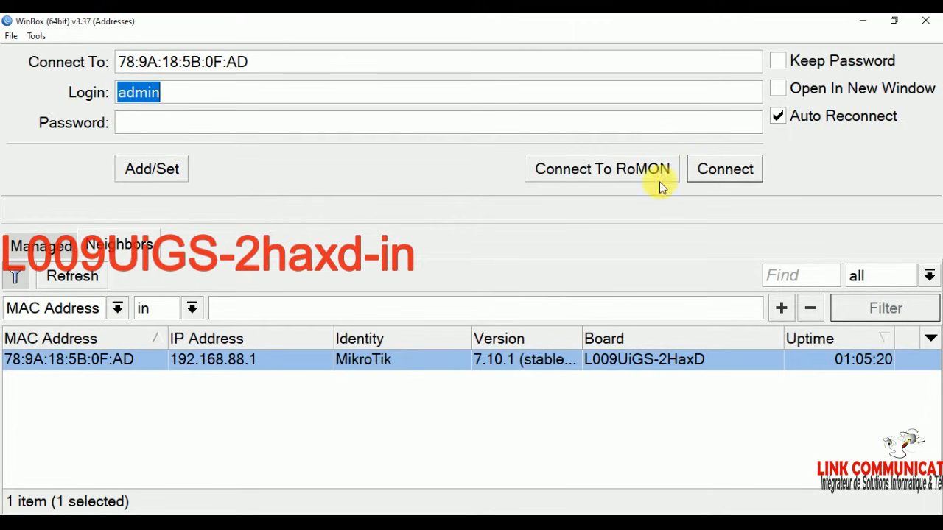
click(261, 127)
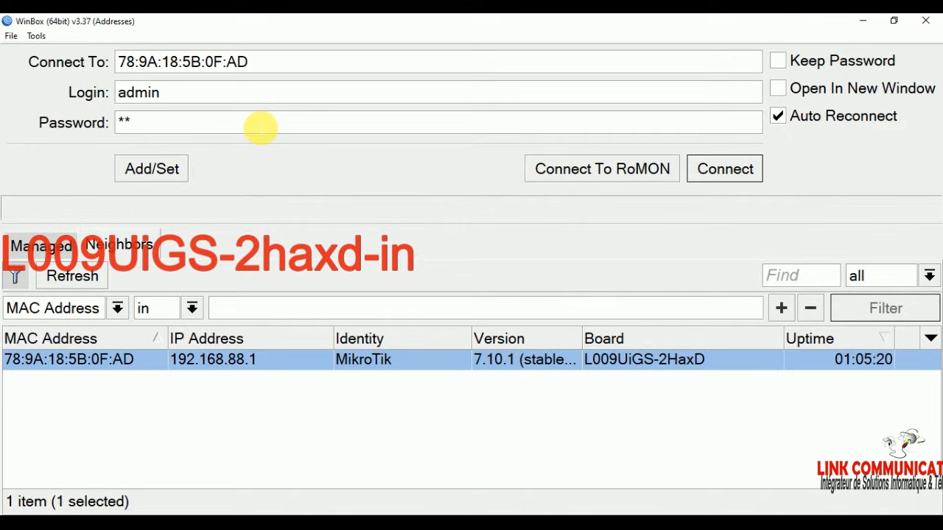
text(*)
drag(261, 128, 64, 124)
click(196, 96)
text(S)
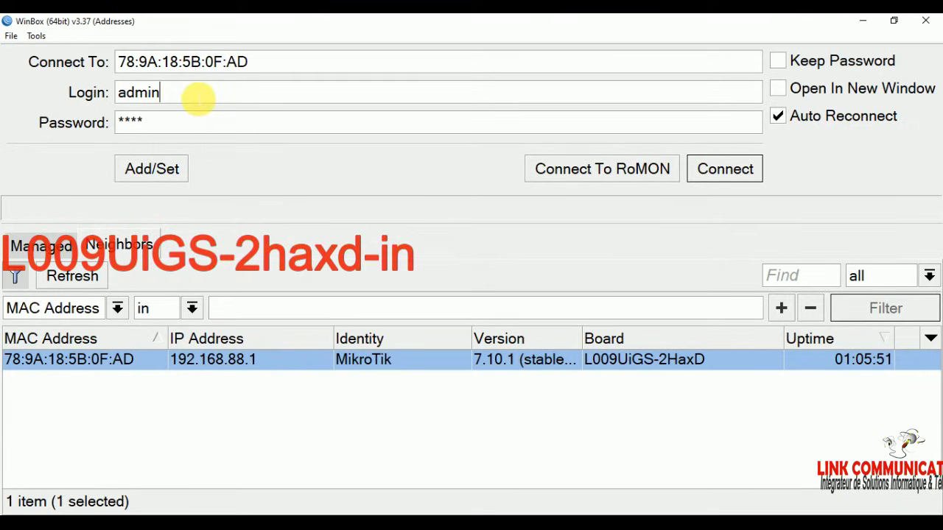
drag(177, 123, 20, 134)
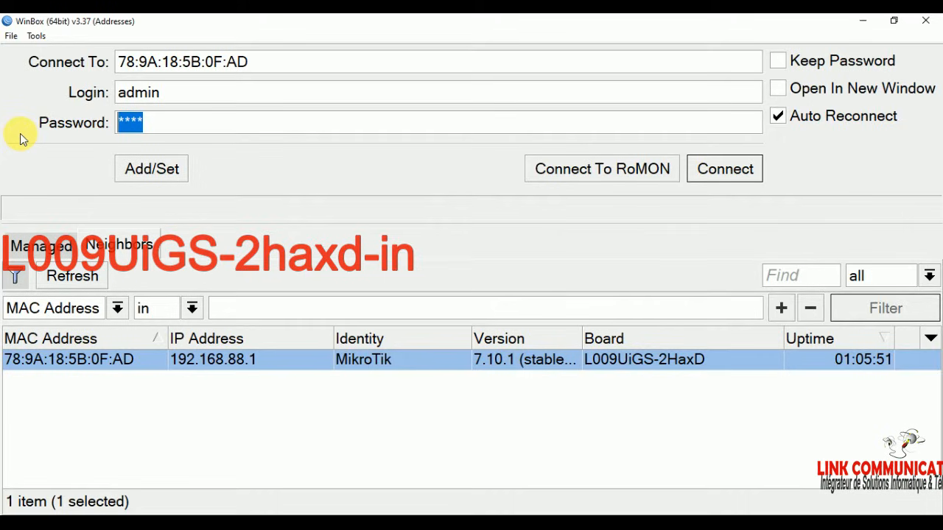
text(**)
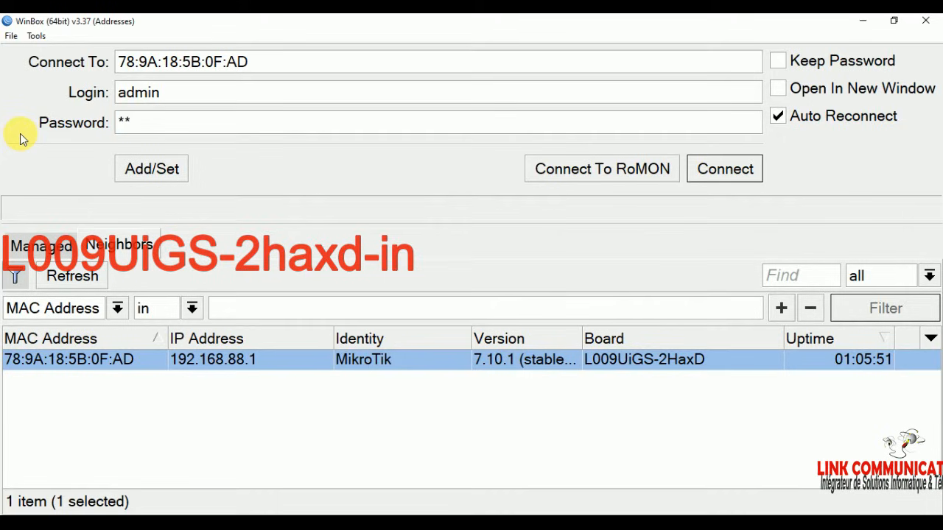
text(******)
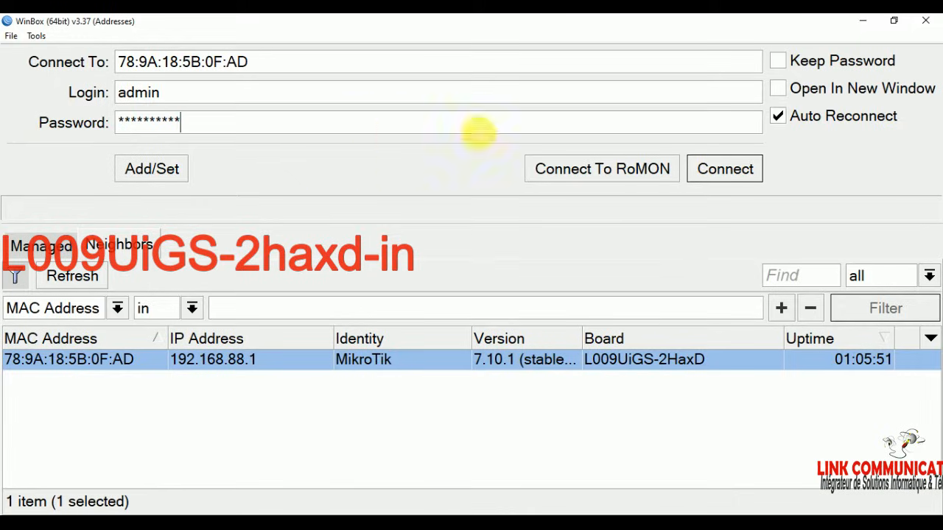
Step: Connect as admin, remove the default configuration, and maximise the WinBox session window
click(722, 168)
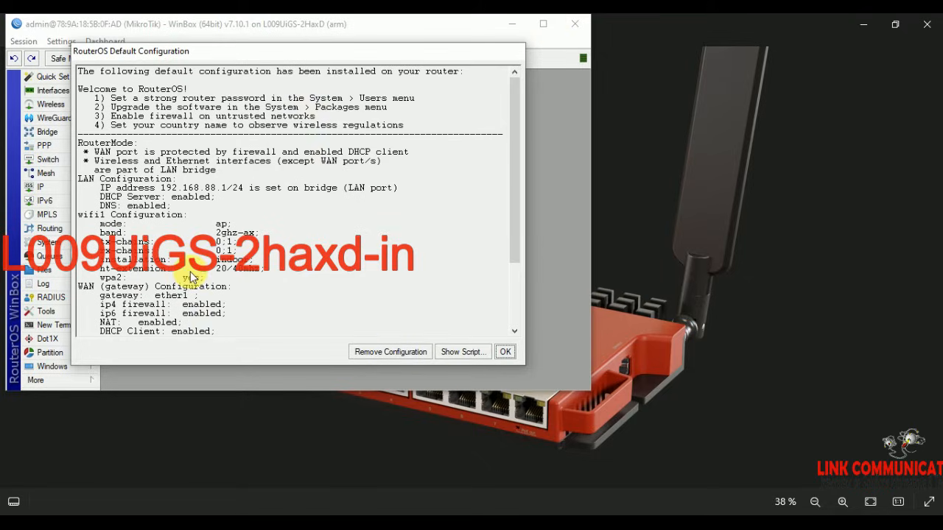
click(388, 347)
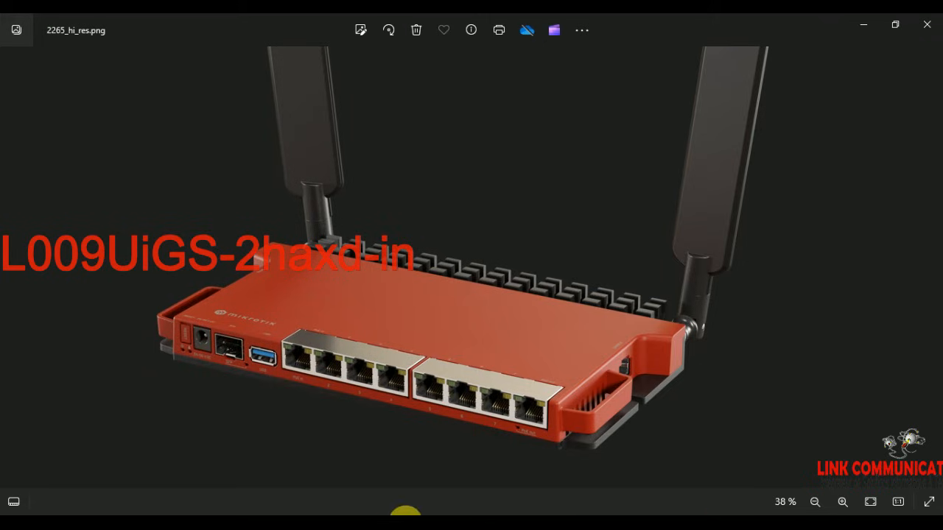
click(406, 514)
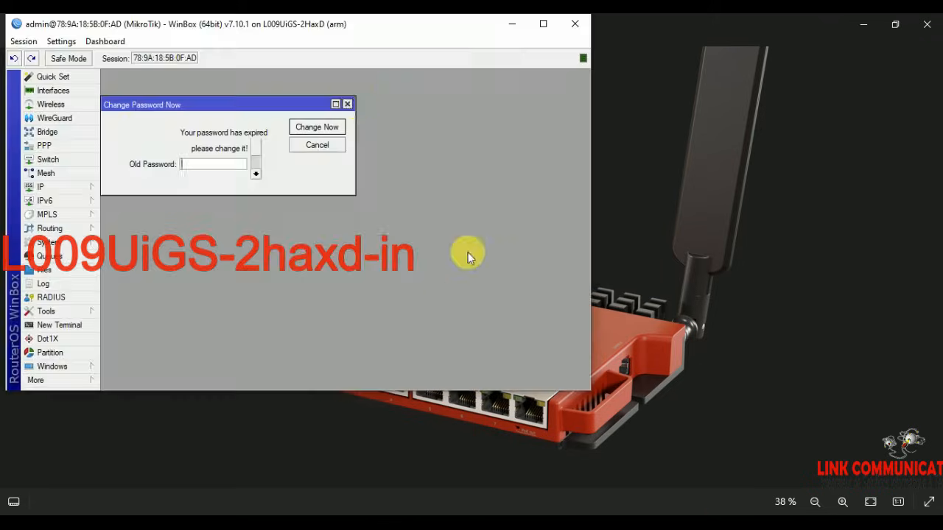
click(543, 25)
Step: Zoom the WinBox interface in three times and dismiss the expired-password prompt
click(56, 35)
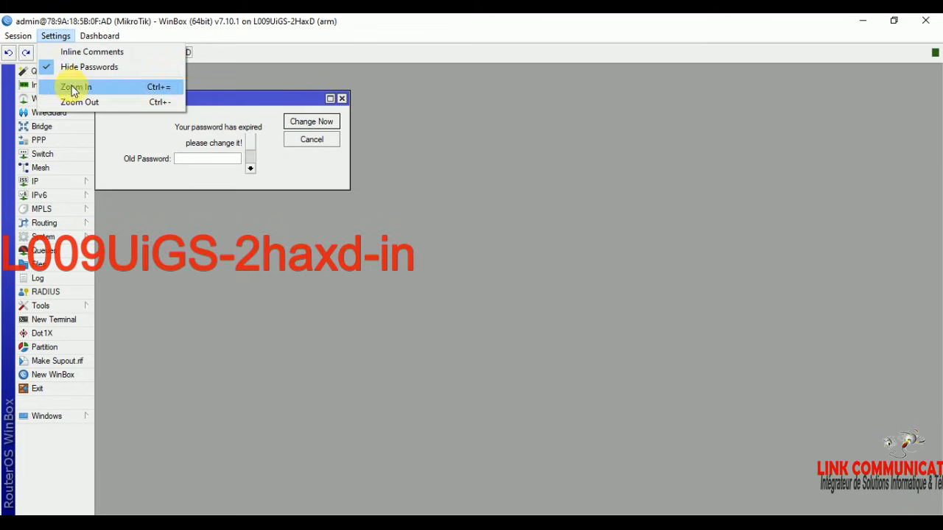
click(74, 87)
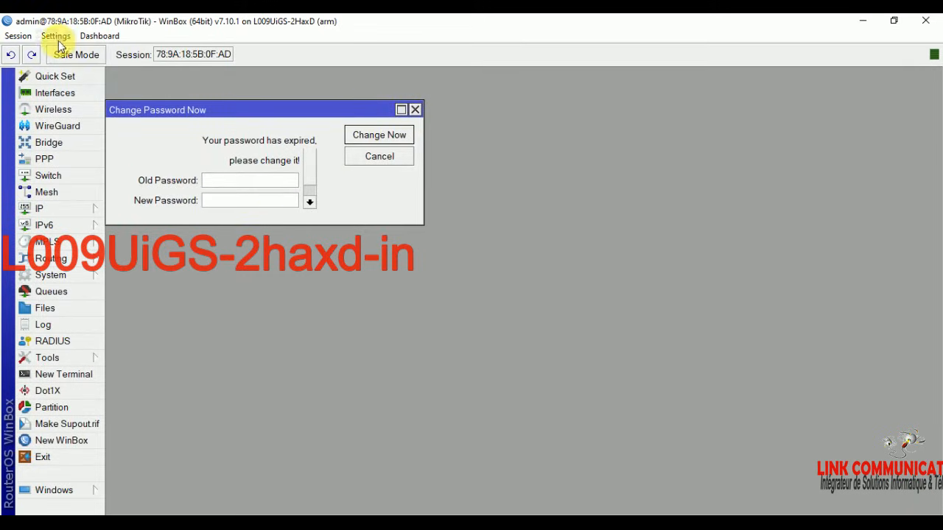
click(56, 35)
click(73, 87)
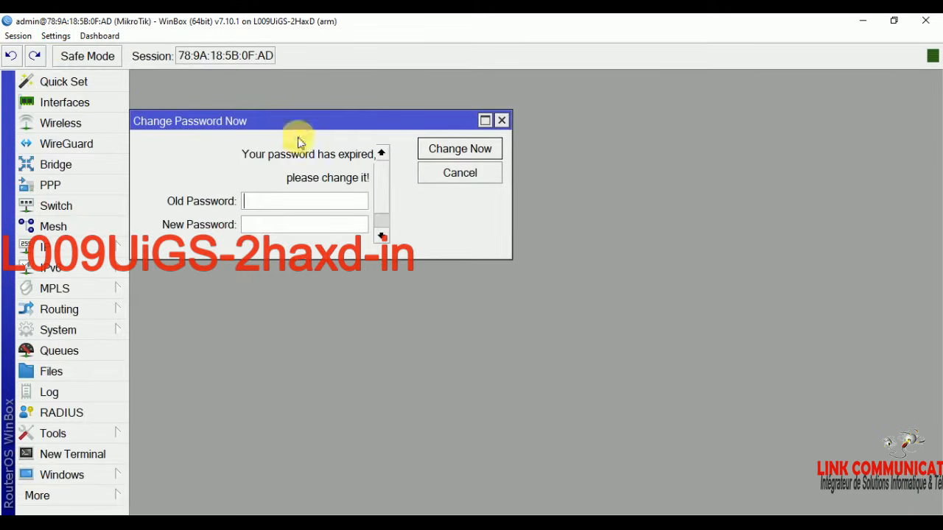
click(56, 35)
click(76, 87)
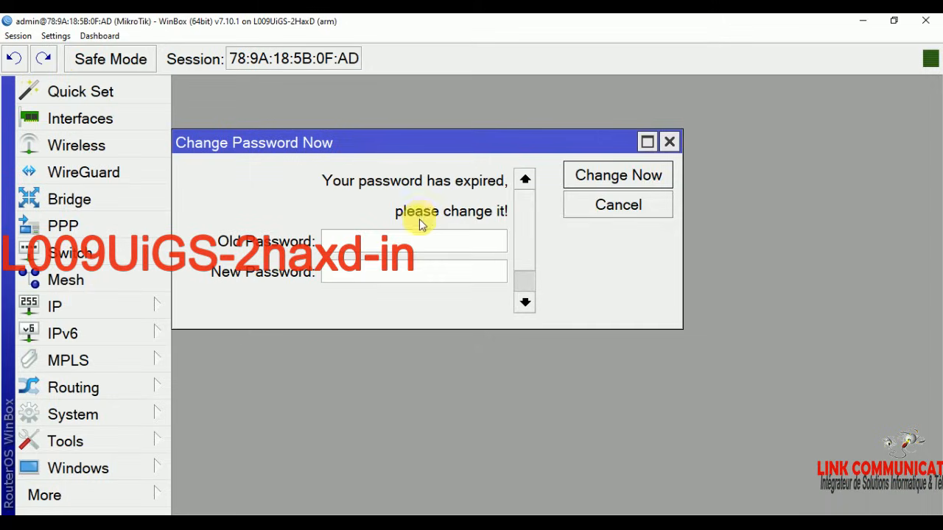
click(669, 142)
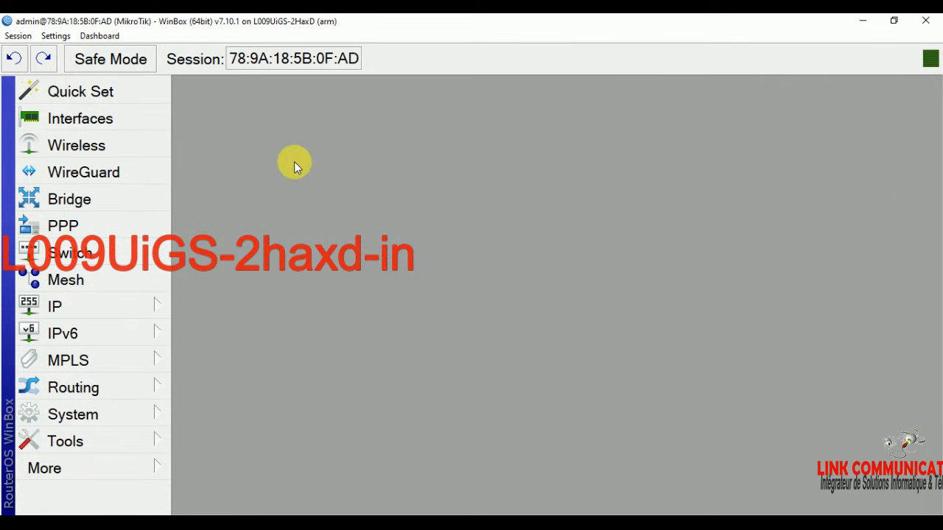
Step: Open the wifi1 interface settings from the Wireless list
click(110, 144)
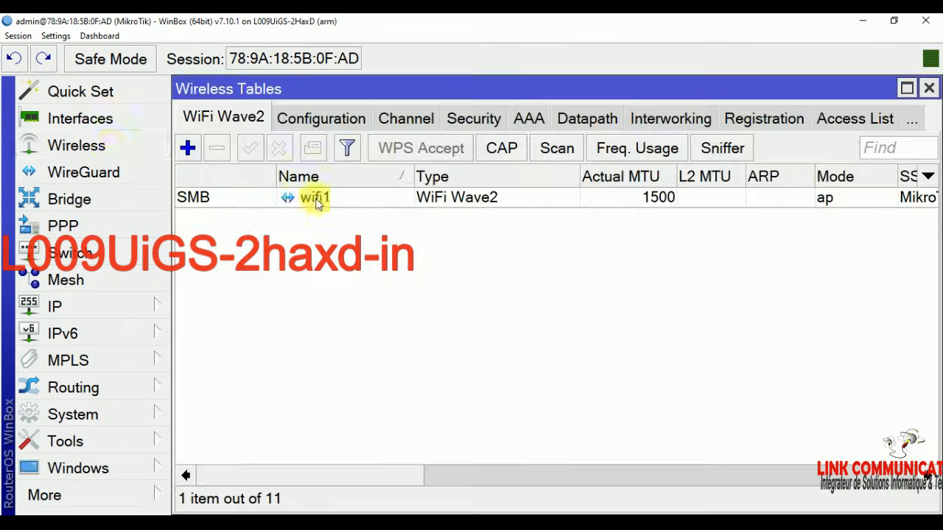
click(250, 202)
double_click(251, 202)
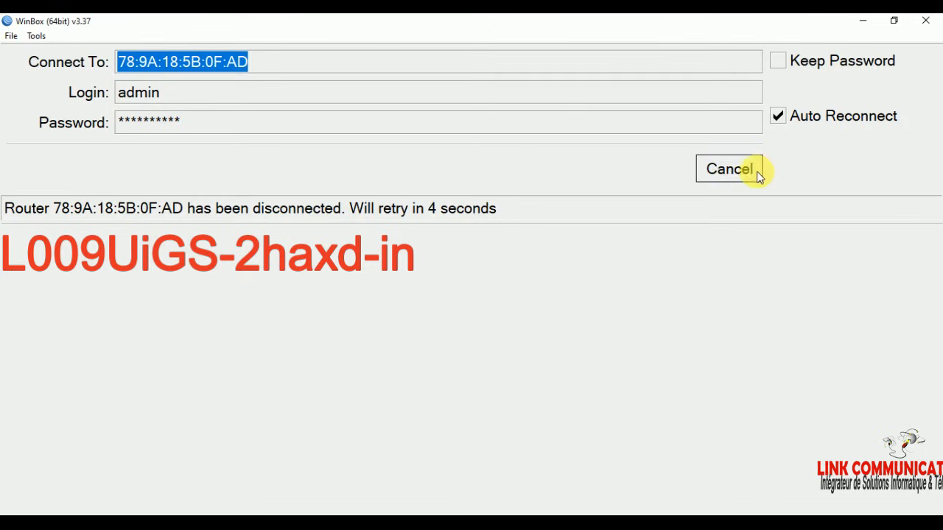
Step: Reconnect to the router from the Neighbors list with the password field cleared
click(758, 171)
click(124, 361)
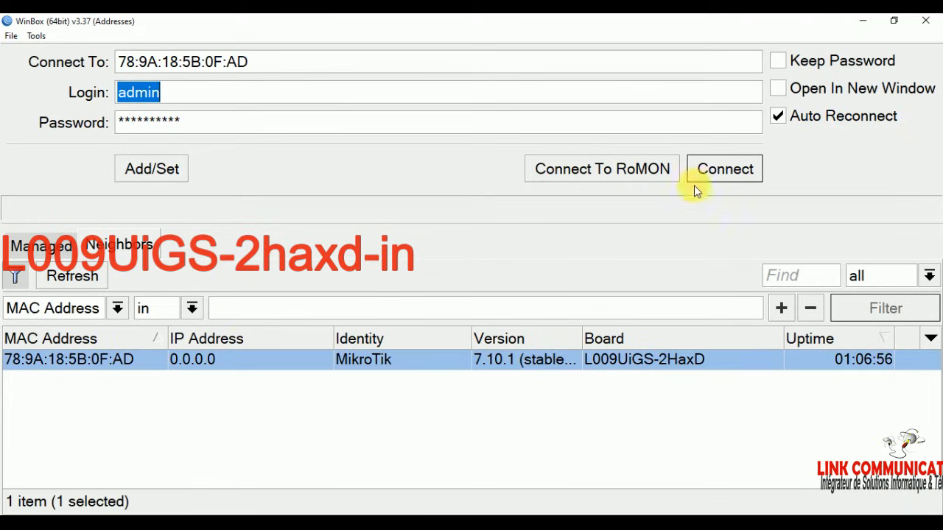
key(Tab)
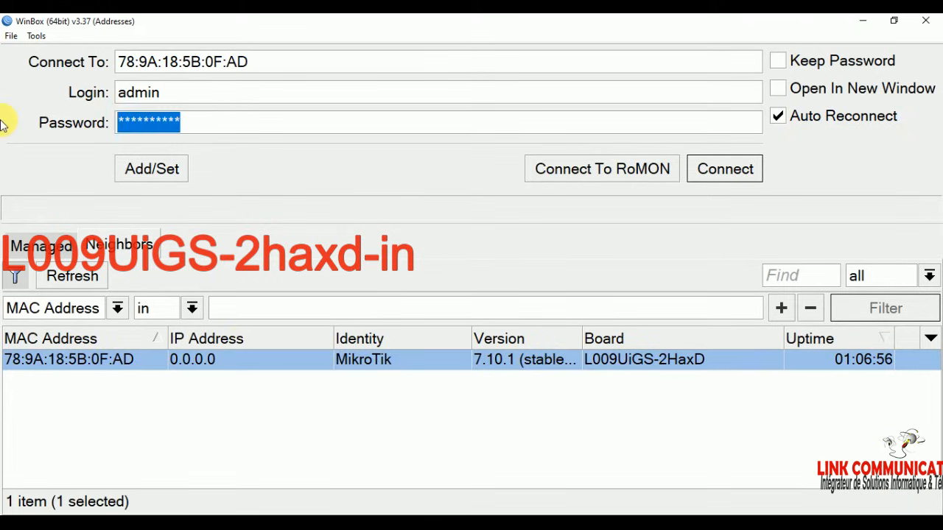
key(BackSpace)
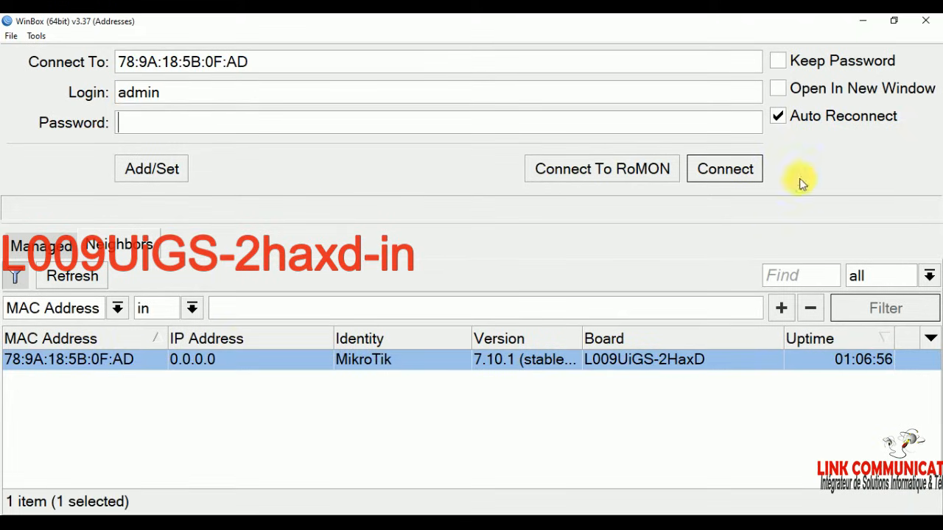
click(736, 174)
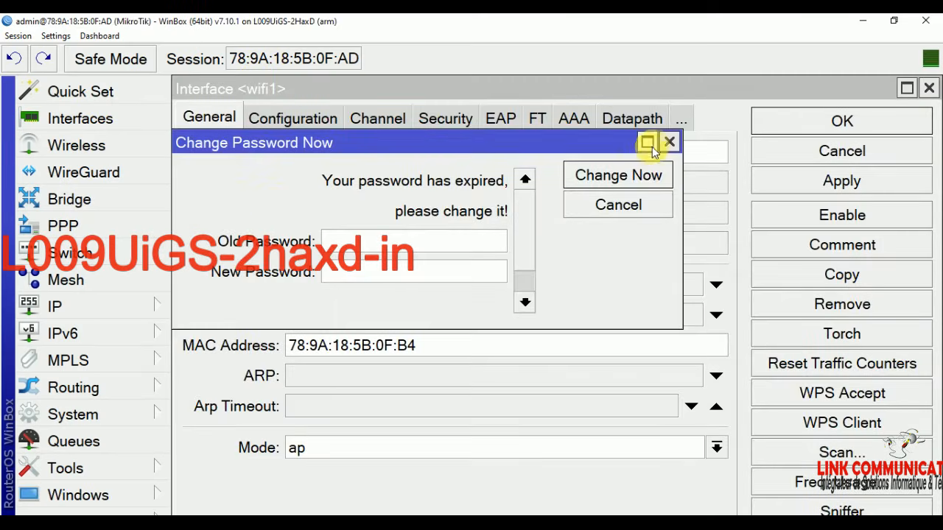
Step: Dismiss the password prompt and bring up wifi1's Configuration fields at the SSID box
click(669, 141)
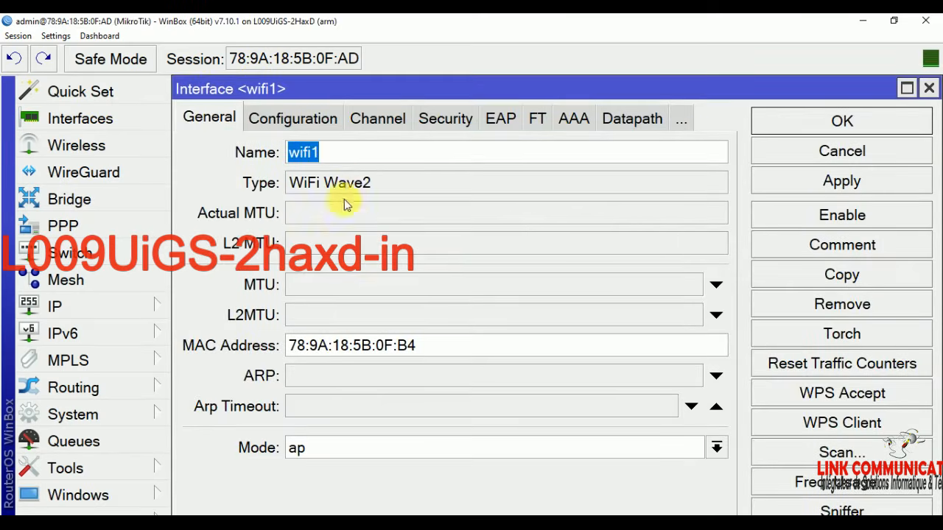
click(314, 121)
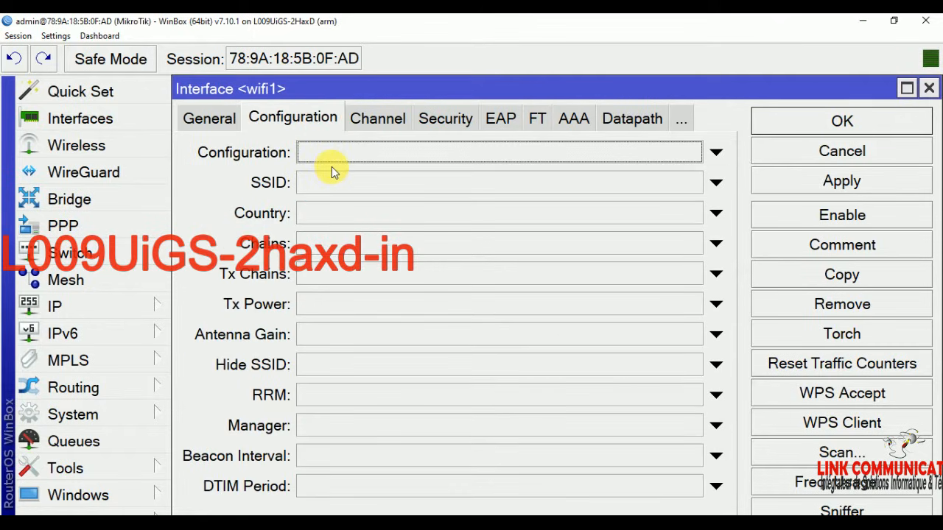
click(196, 118)
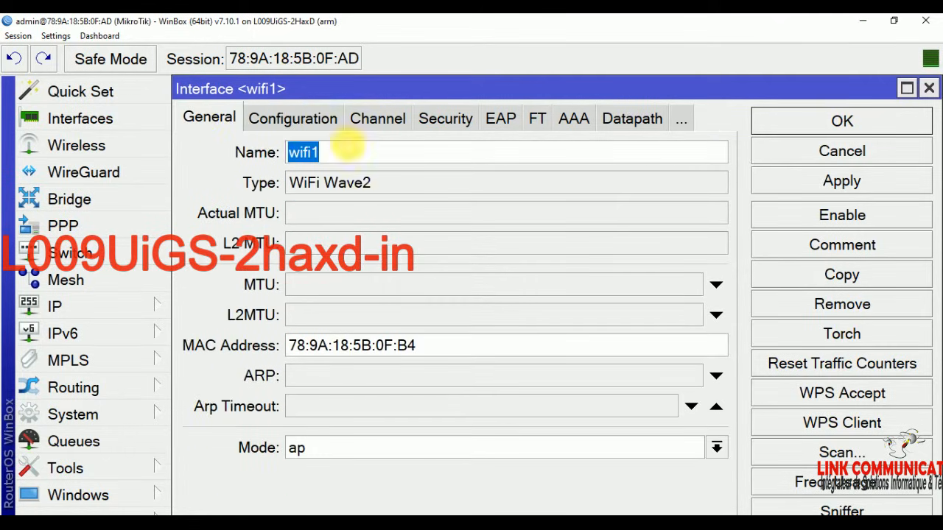
click(298, 121)
click(350, 184)
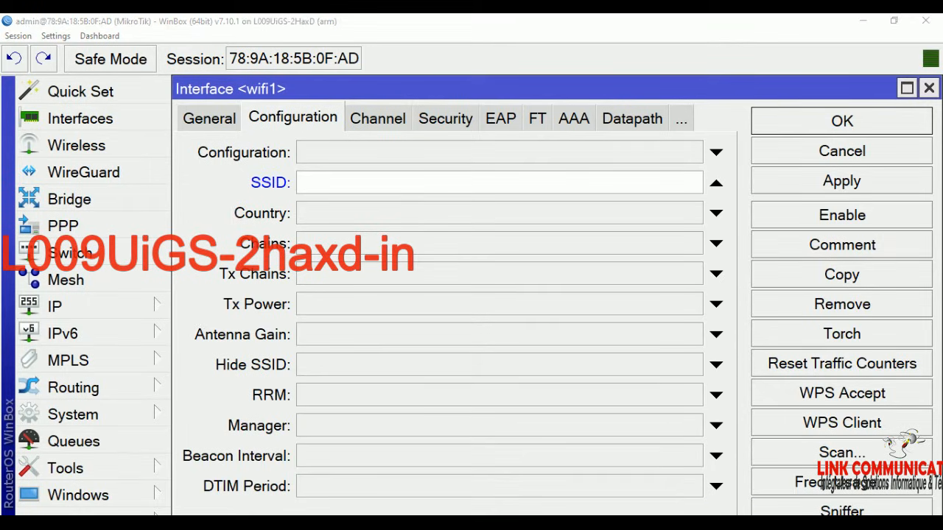
Step: Copy the 'WIFI ZONE DE DEDOUGOU' heading from the Word notes
key(alt+Tab)
scroll(431, 299, up, 3)
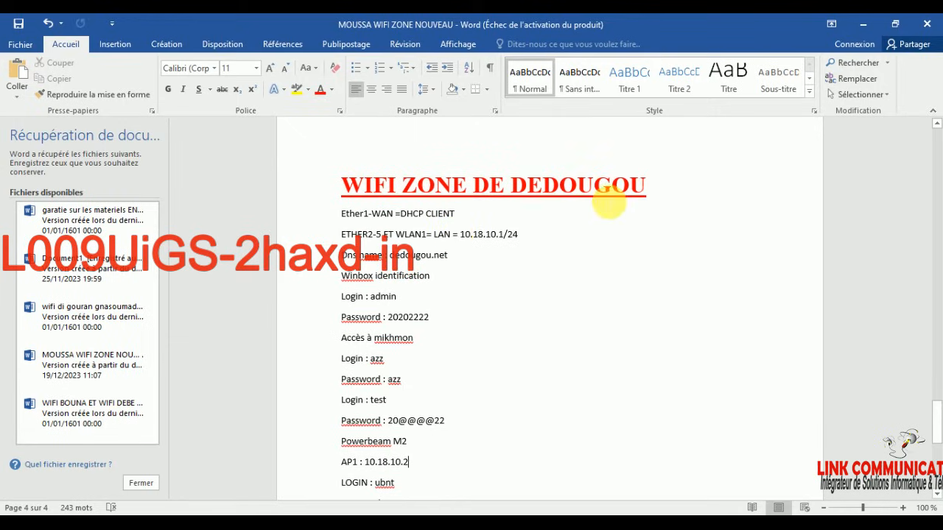
drag(653, 187, 353, 184)
right_click(406, 182)
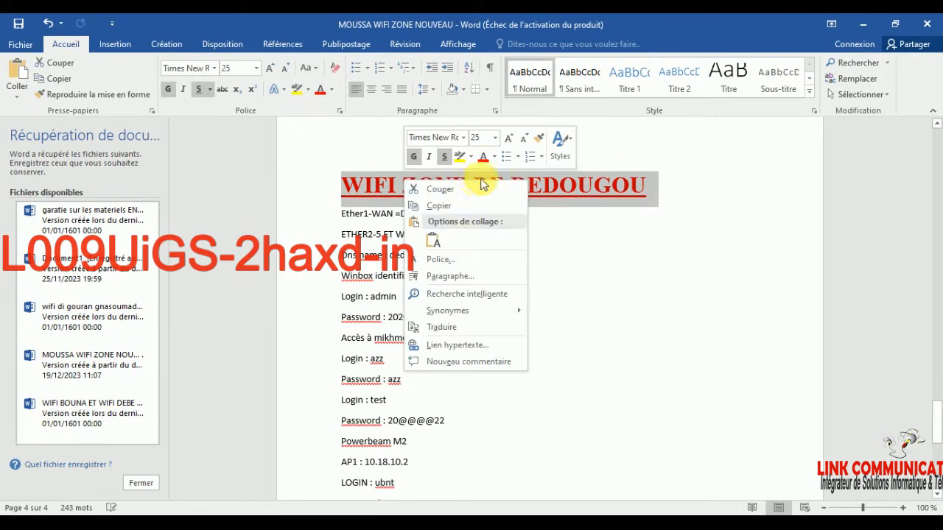
click(454, 205)
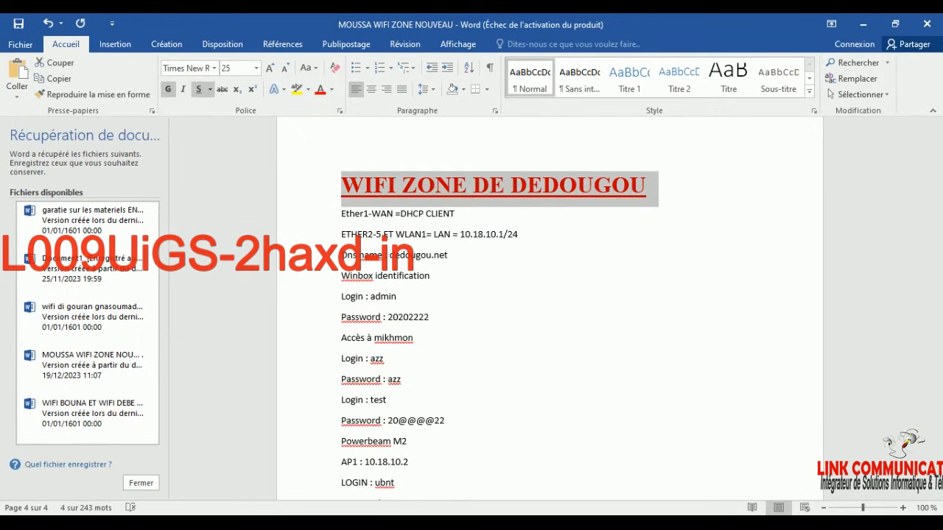
click(341, 515)
Step: Paste 'WIFI ZONE DE DEDOUGOU' as wifi1's SSID, enable the interface and save
click(413, 511)
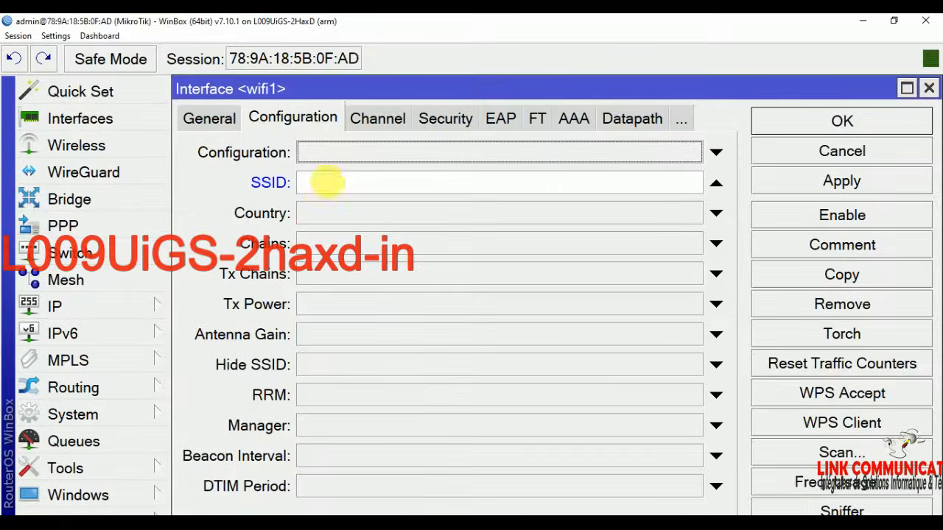
right_click(324, 192)
click(358, 228)
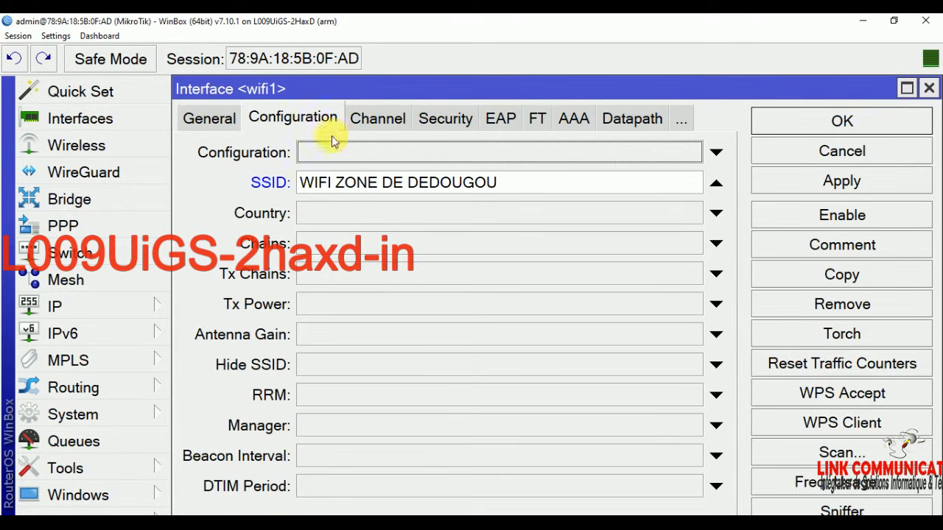
click(859, 225)
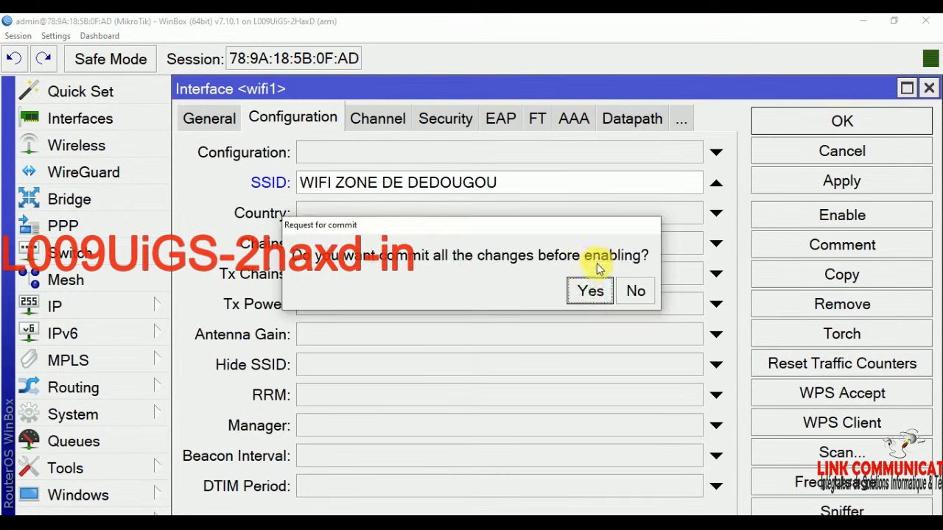
click(593, 289)
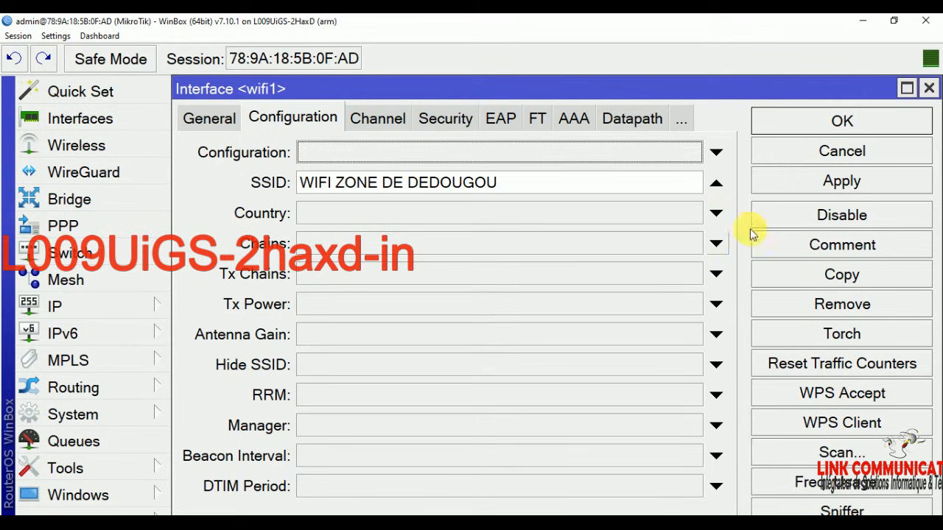
click(859, 124)
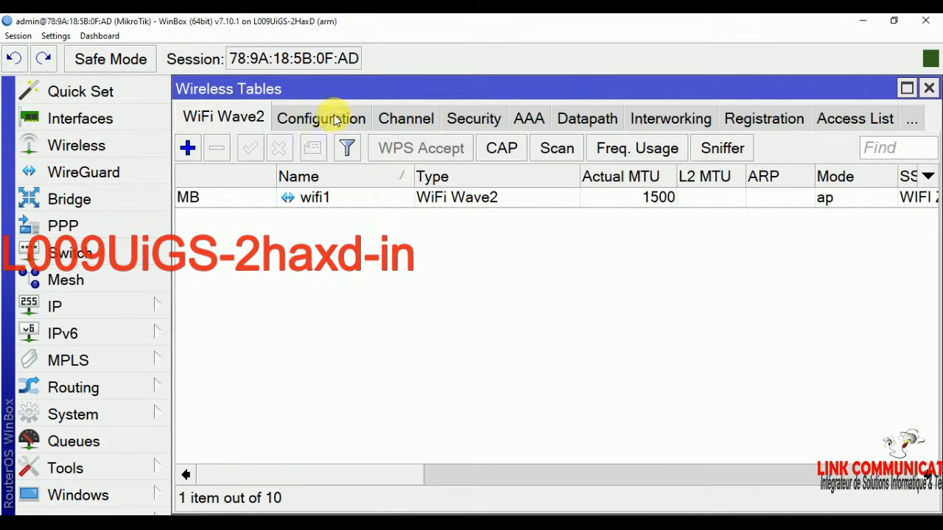
Step: Confirm the new SSID in WinBox's wireless list and the Windows Wi-Fi network list
click(336, 120)
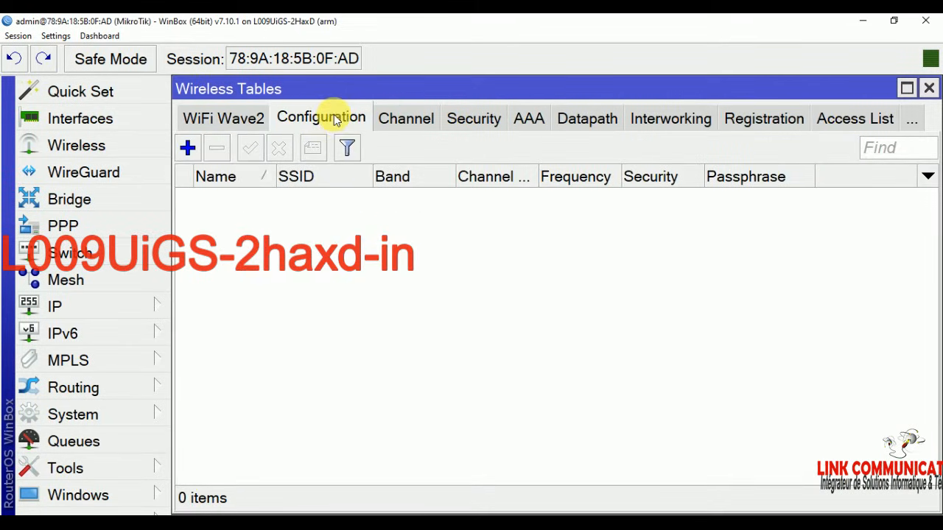
click(230, 120)
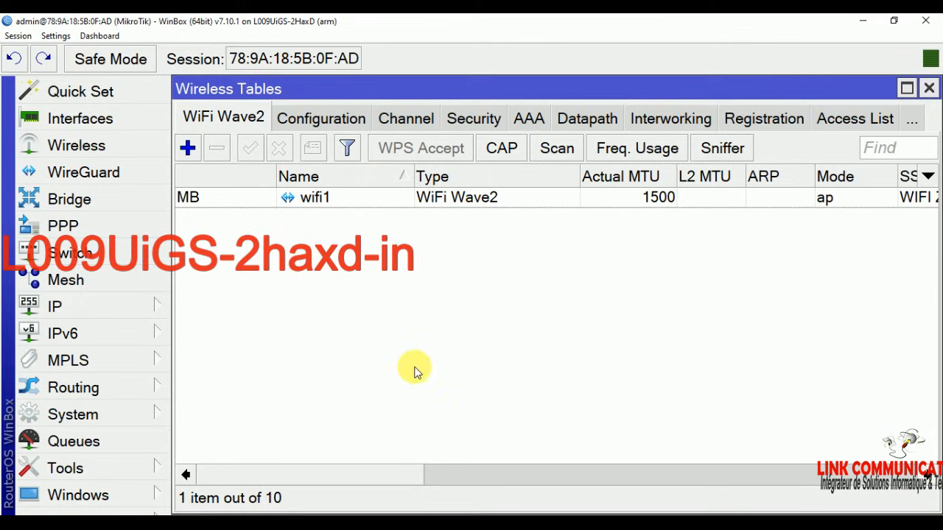
click(815, 527)
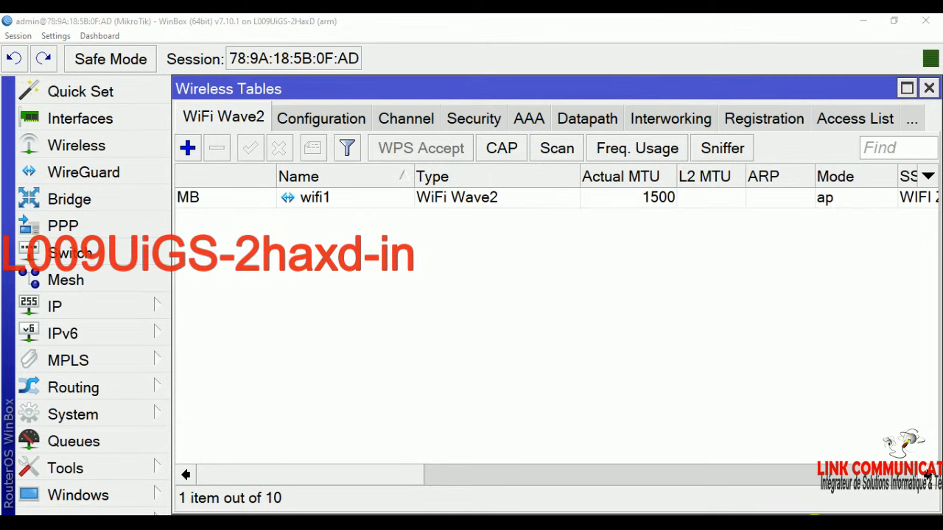
click(777, 503)
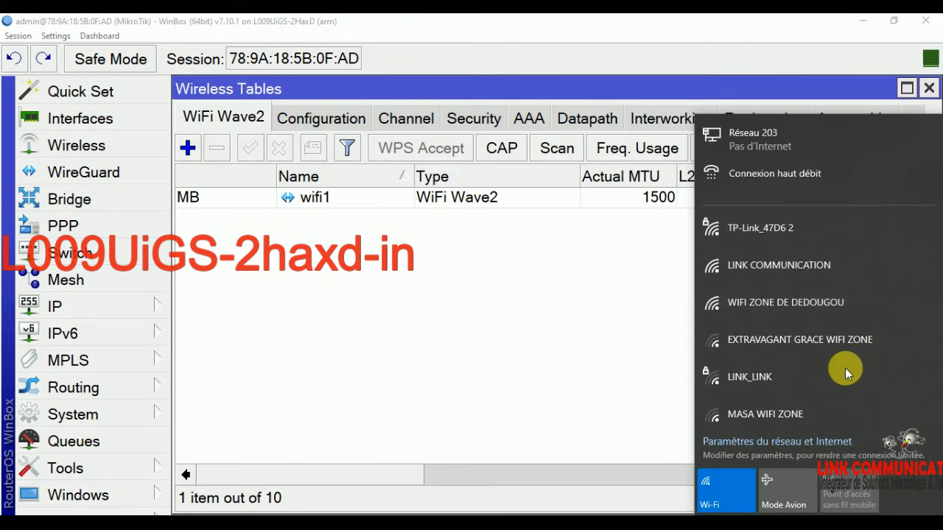
click(608, 313)
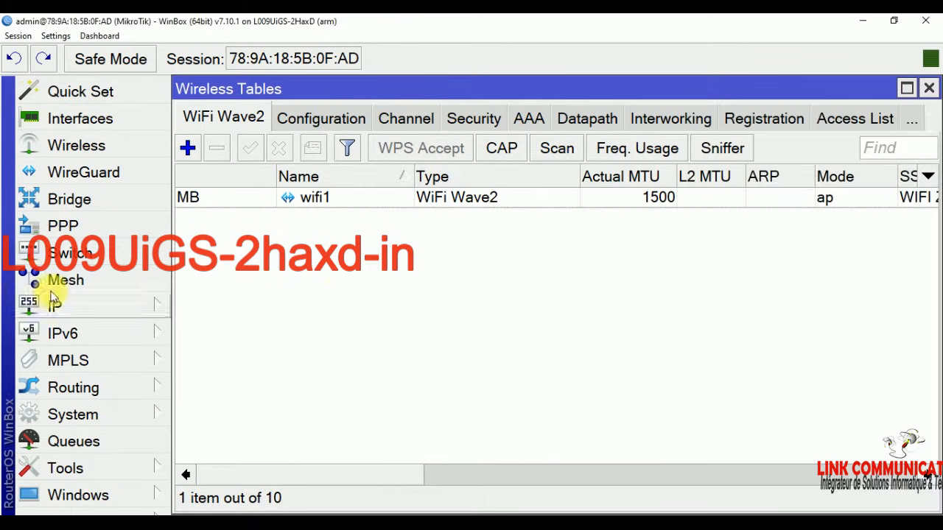
Step: Create bridge1 with default settings and add wifi1 as its first port
click(81, 199)
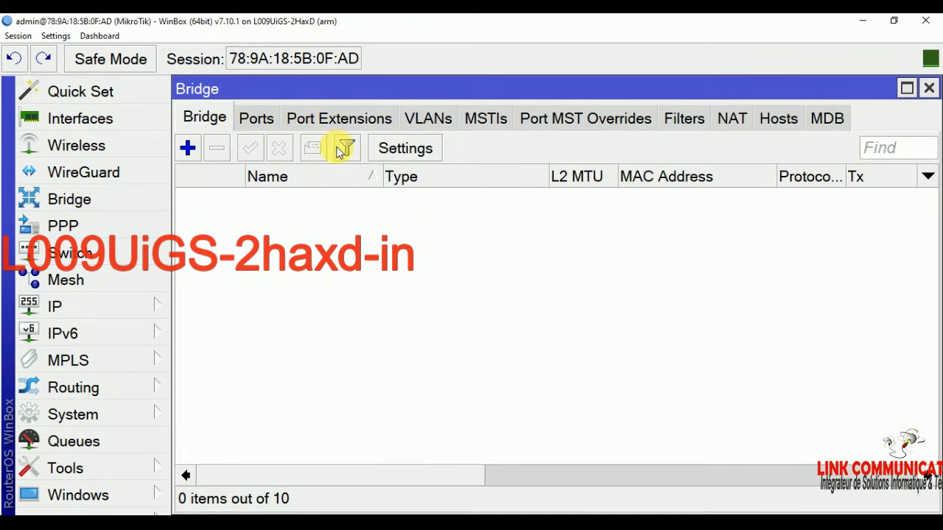
click(190, 149)
click(742, 130)
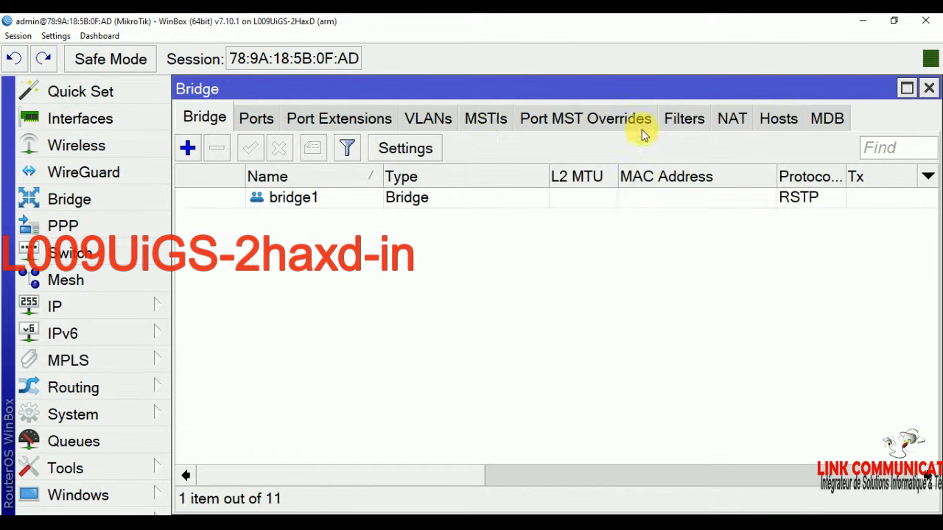
click(257, 119)
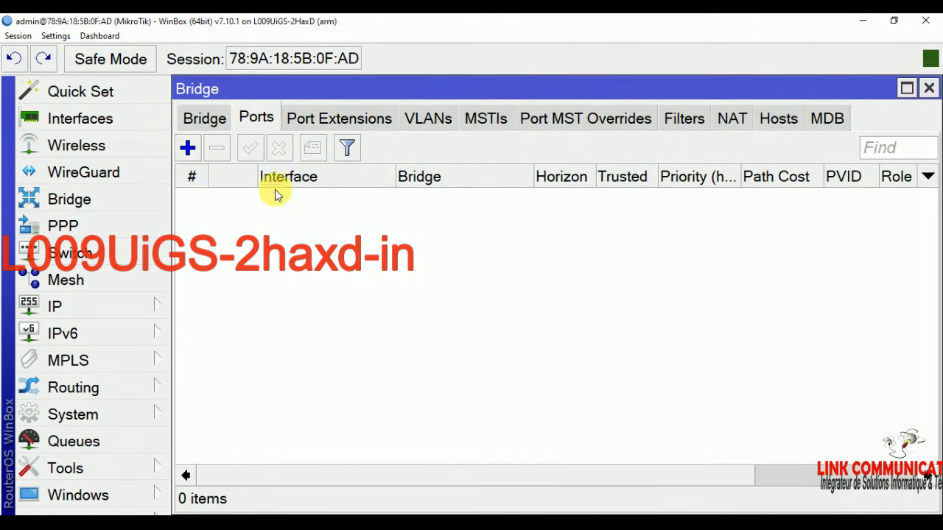
click(188, 148)
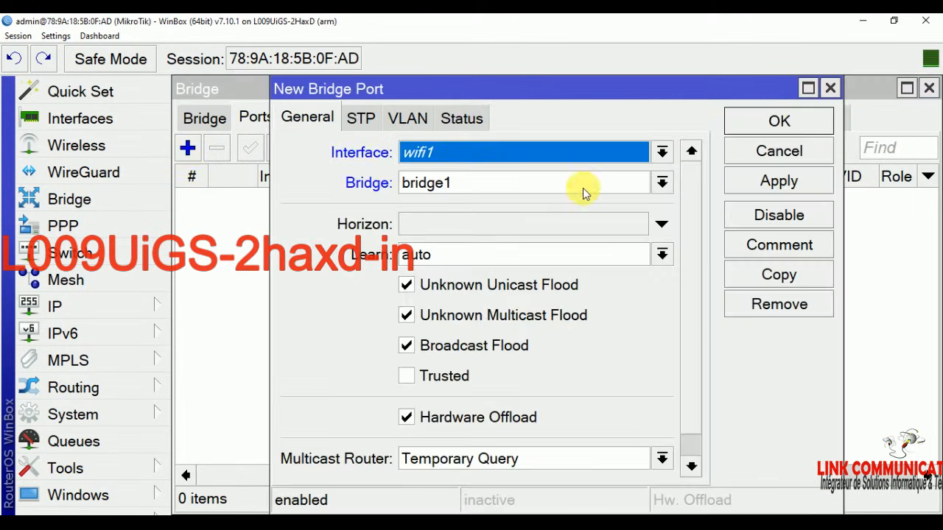
click(488, 156)
click(439, 409)
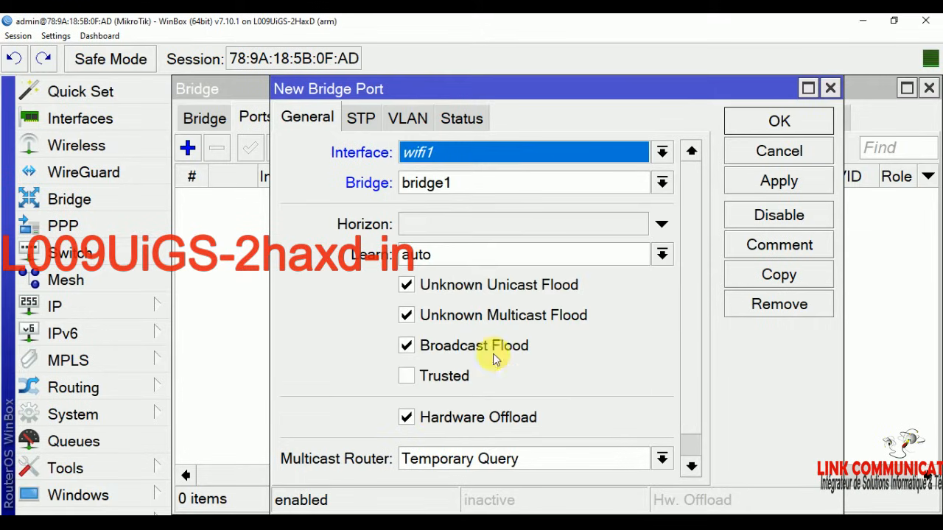
click(802, 137)
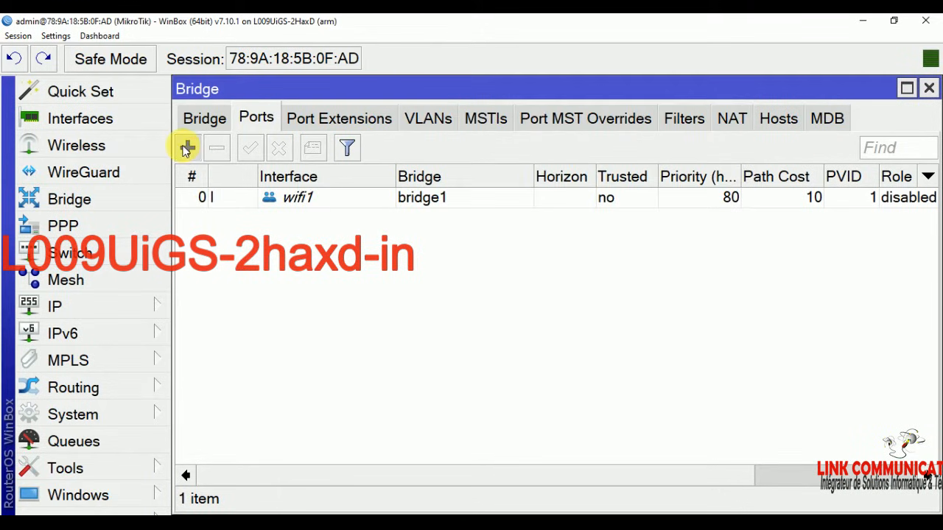
Step: Add ether8 and ether7 as bridge1 ports
click(187, 148)
click(488, 154)
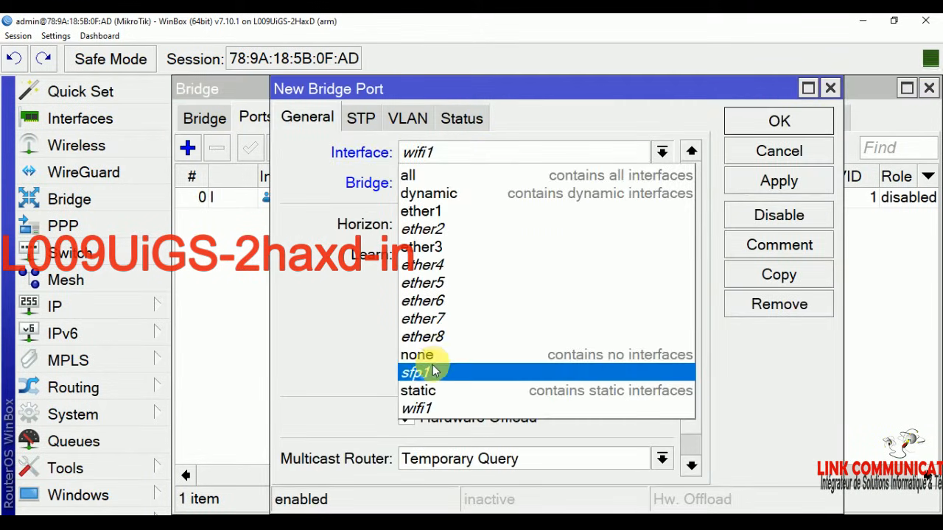
click(431, 336)
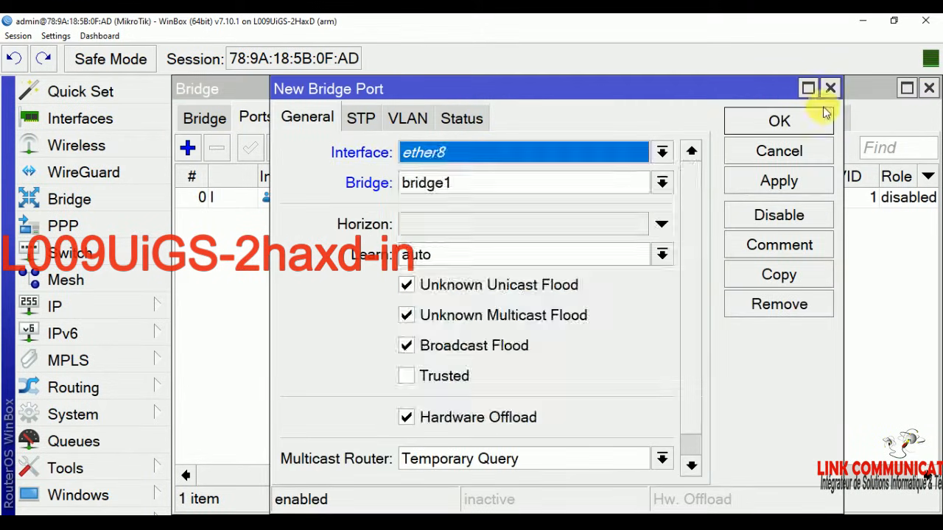
click(830, 88)
click(187, 148)
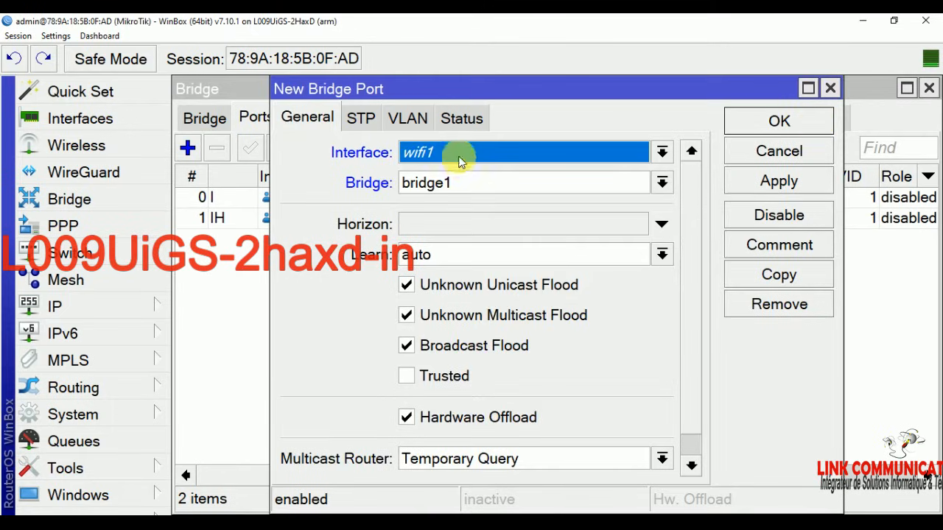
click(454, 151)
click(445, 319)
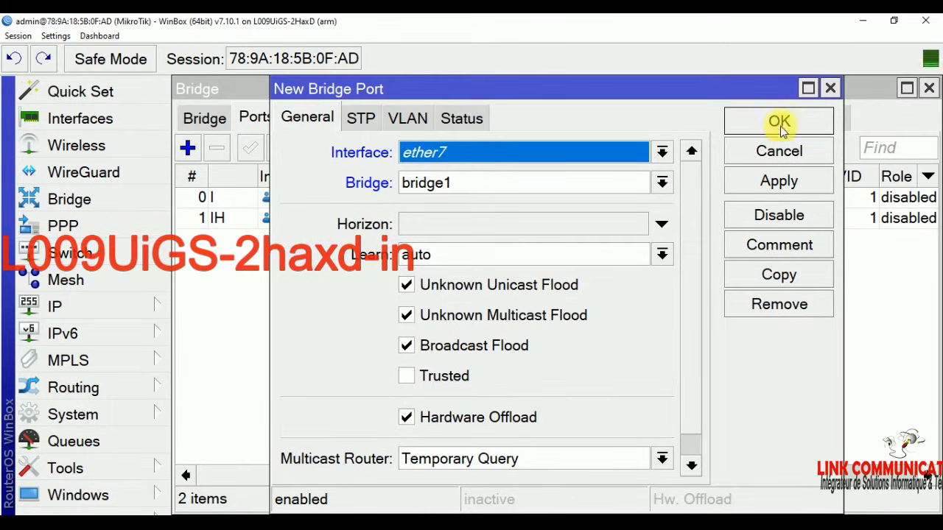
click(778, 122)
Step: Add ether6 to bridge1 after dismissing the duplicate ether7 port error
click(189, 148)
click(507, 152)
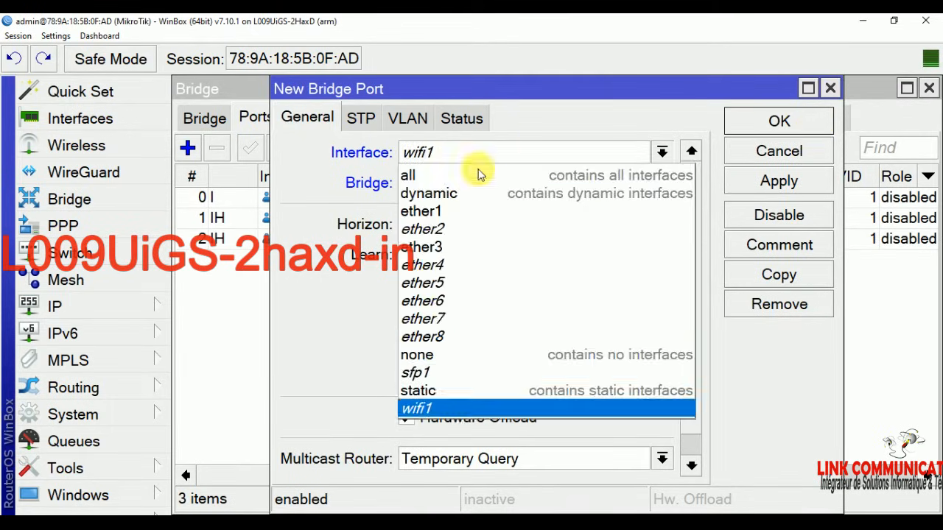
click(446, 318)
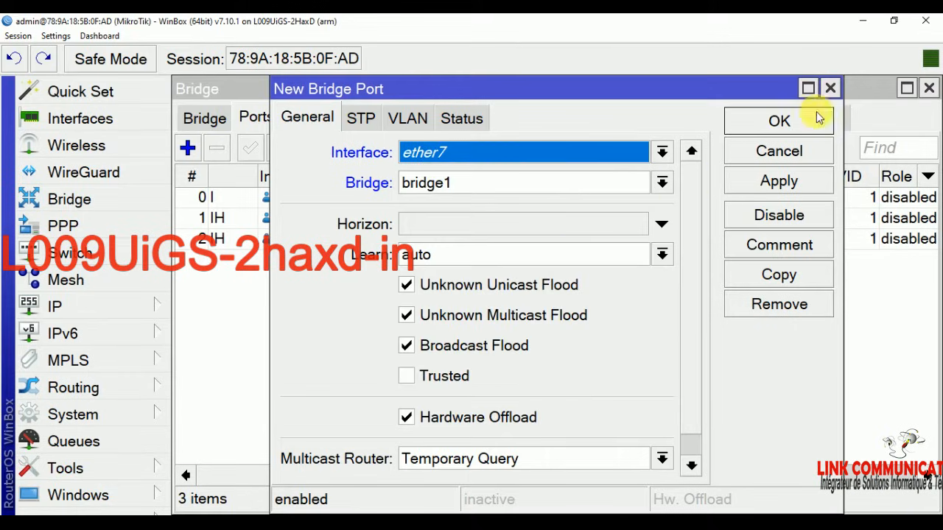
click(779, 122)
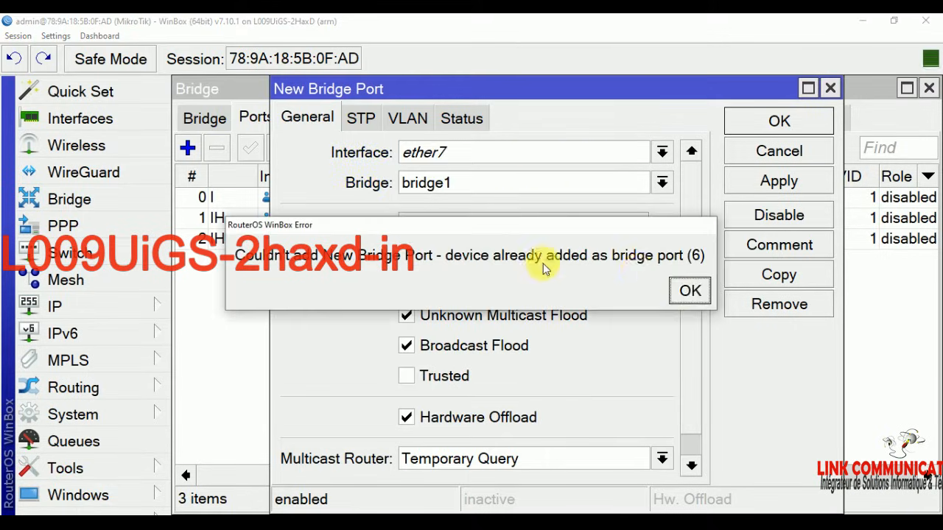
click(690, 291)
click(484, 151)
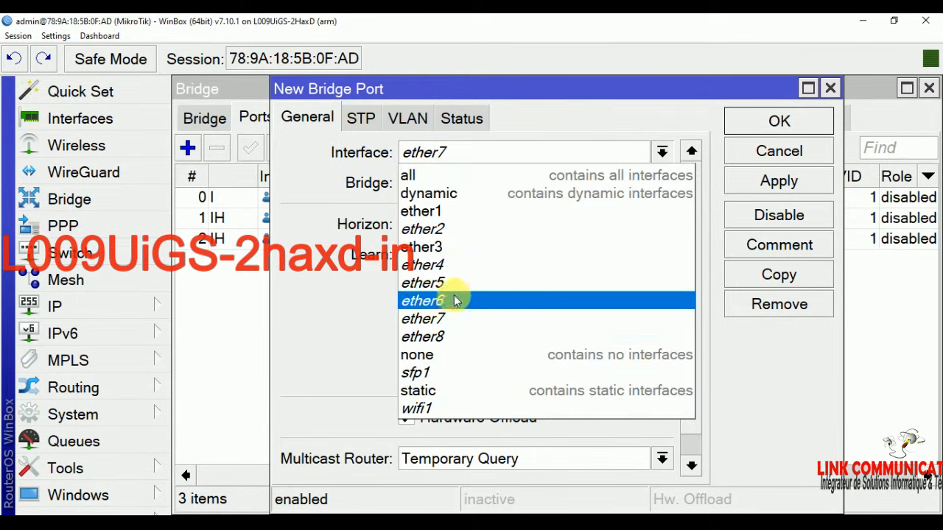
click(479, 285)
click(484, 156)
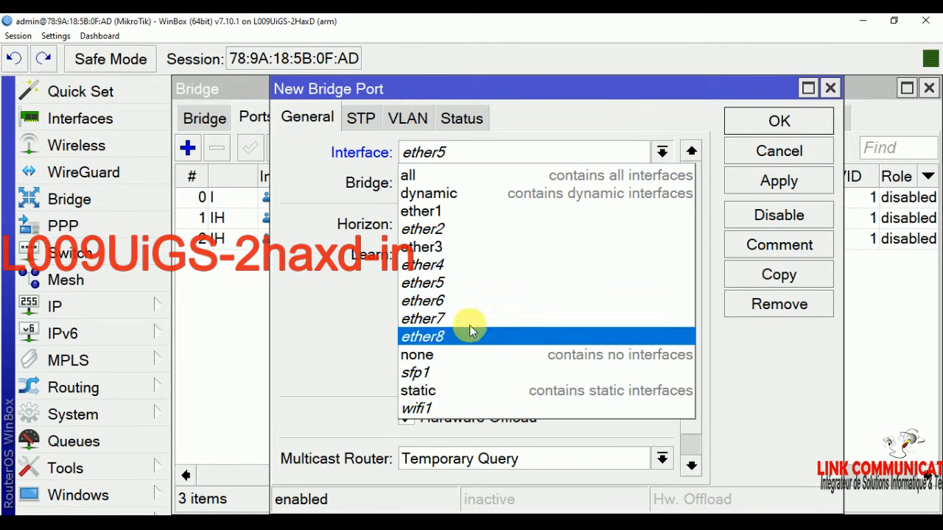
click(469, 301)
click(781, 121)
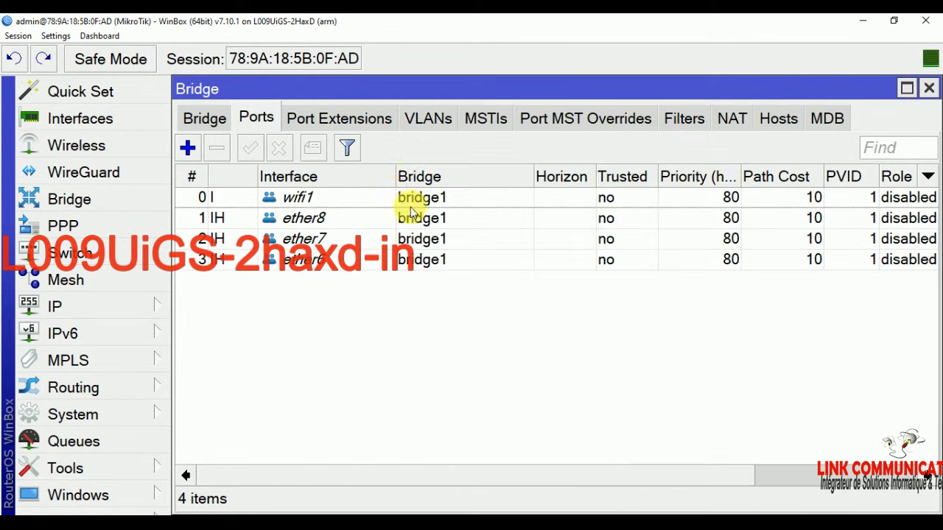
Step: Add ether5 and ether4 as bridge1 ports
click(187, 148)
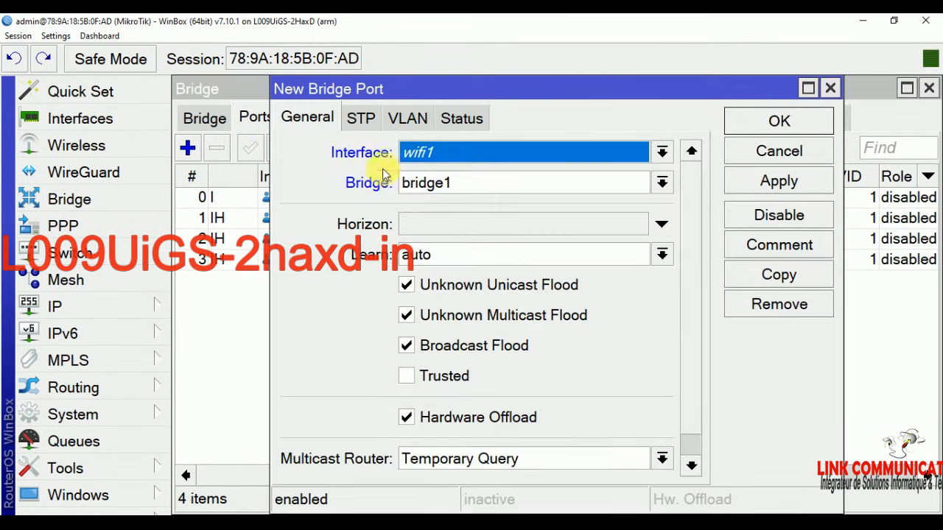
click(446, 156)
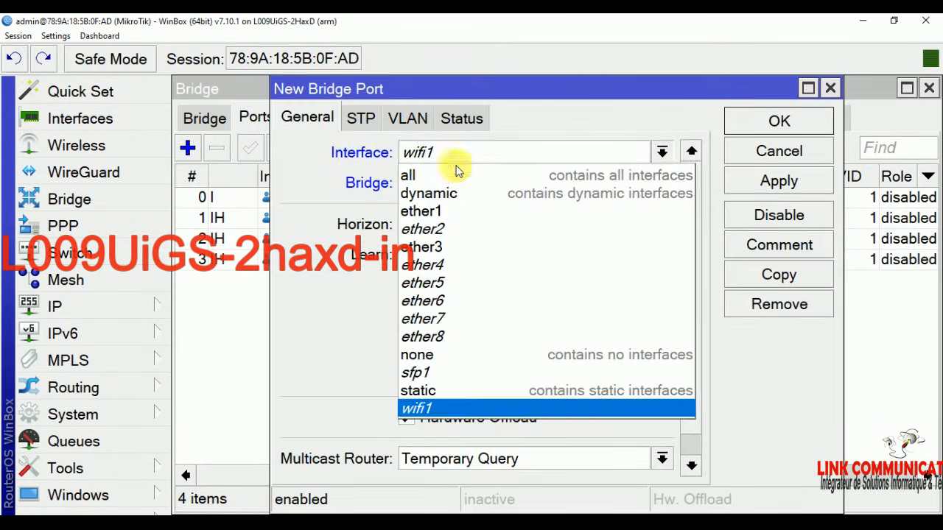
click(454, 282)
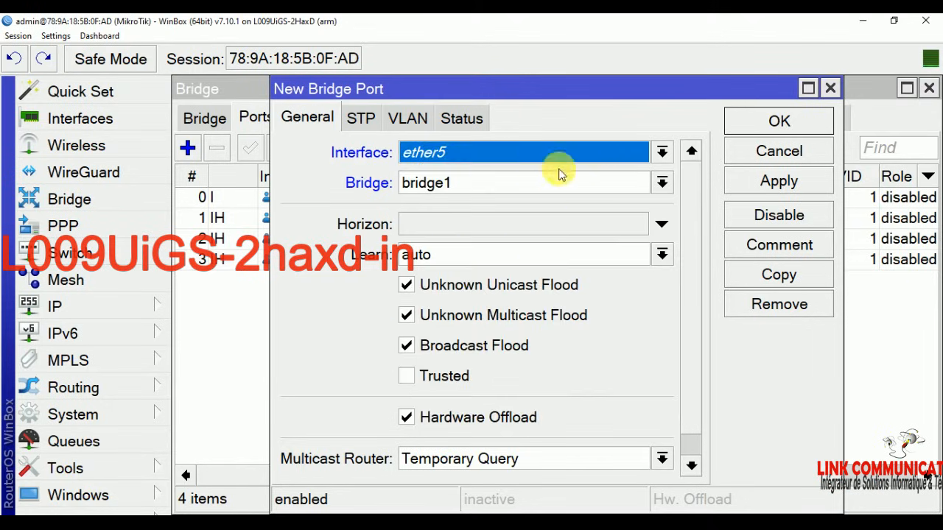
click(779, 120)
click(187, 148)
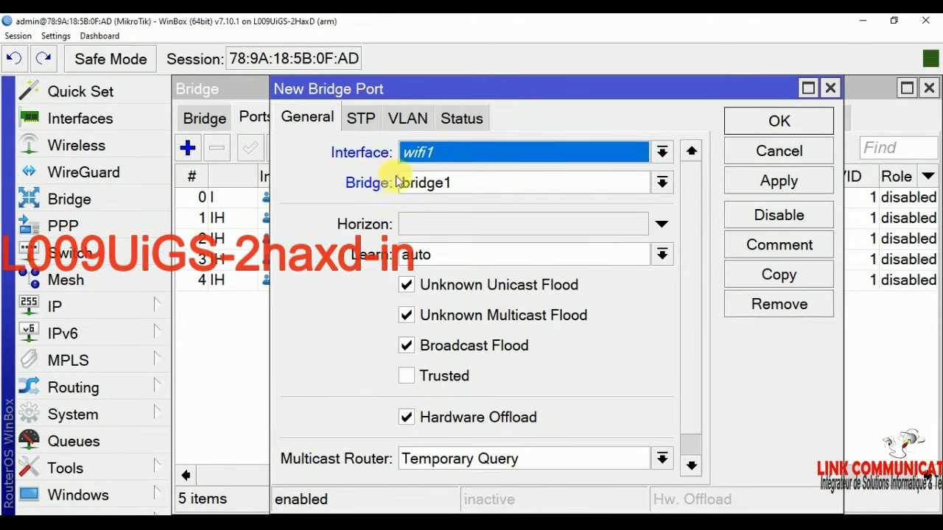
click(435, 153)
click(442, 265)
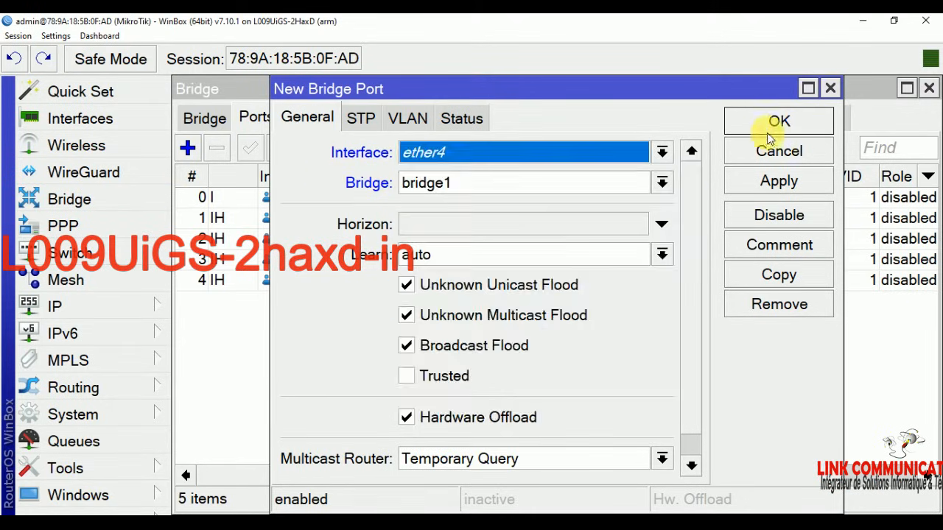
click(774, 124)
Step: Add ether2 and ether3 to bridge1, completing its eight member ports
click(187, 148)
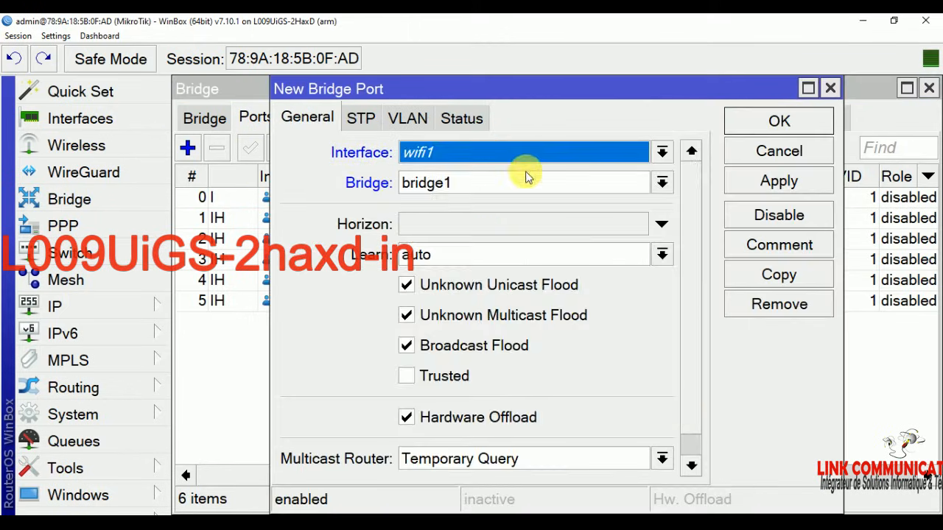
click(512, 153)
click(453, 230)
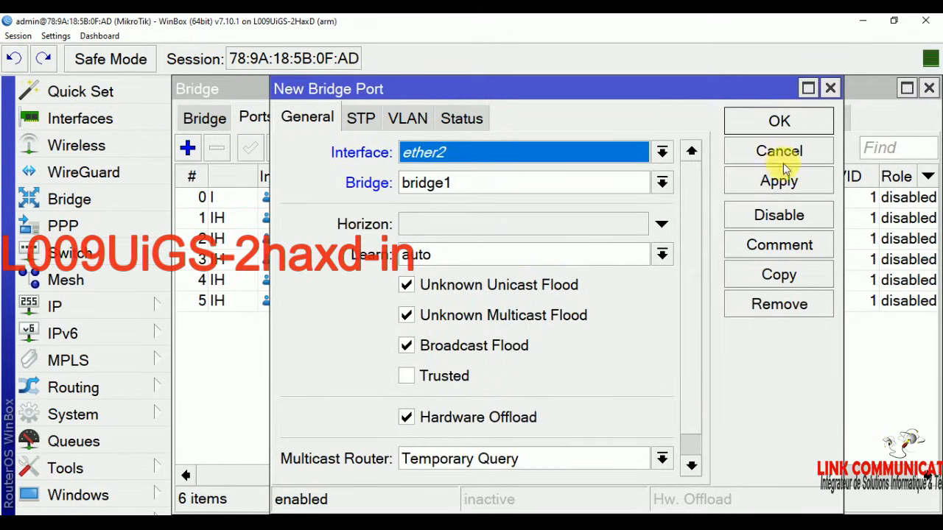
click(778, 121)
click(188, 149)
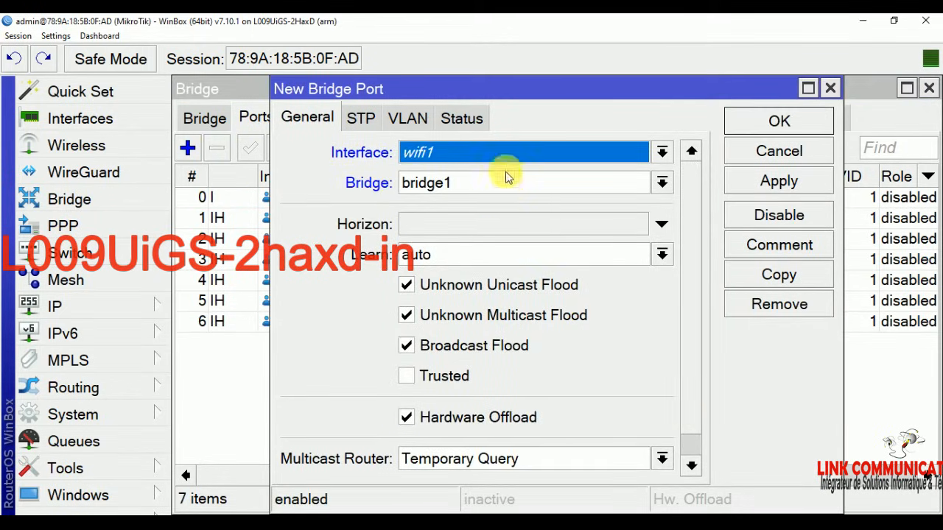
click(508, 153)
click(477, 246)
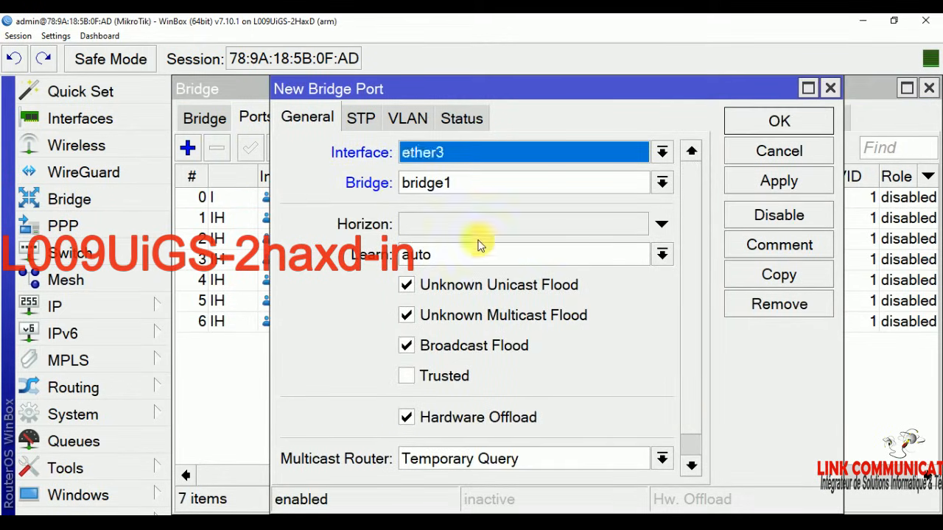
click(779, 121)
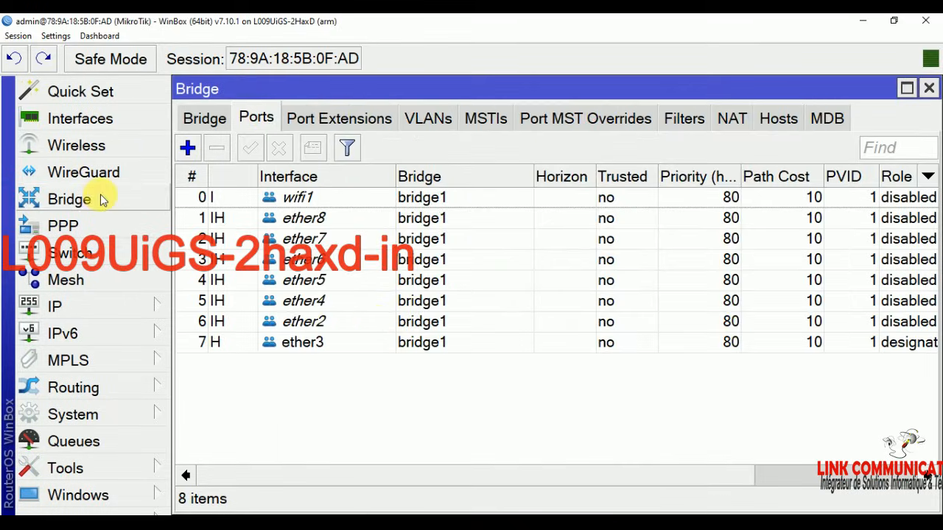
click(68, 308)
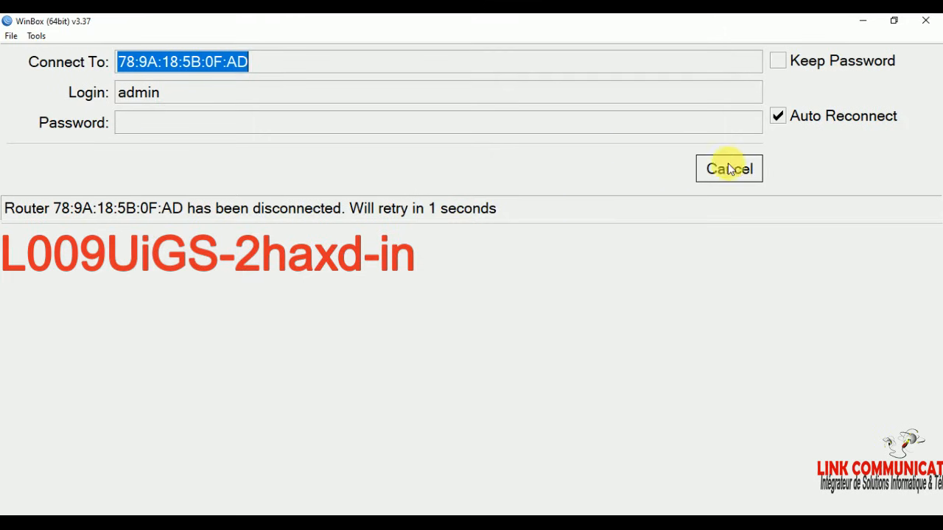
Step: Cancel WinBox's reconnect attempt to return to the login window's neighbour list
click(729, 169)
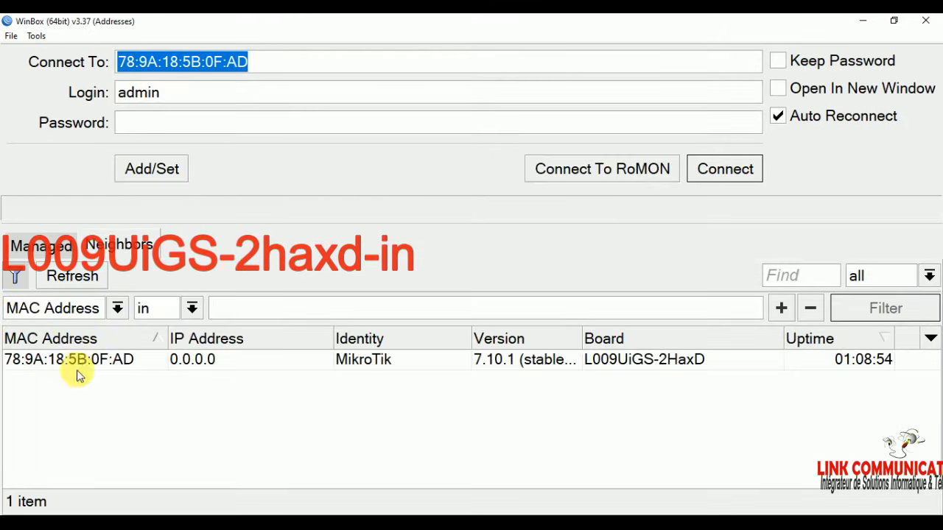
Step: Reconnect to the L009UiGS-2HaxD router from Neighbors, dismiss the password-change prompt, and open the IP menu
click(87, 358)
click(725, 169)
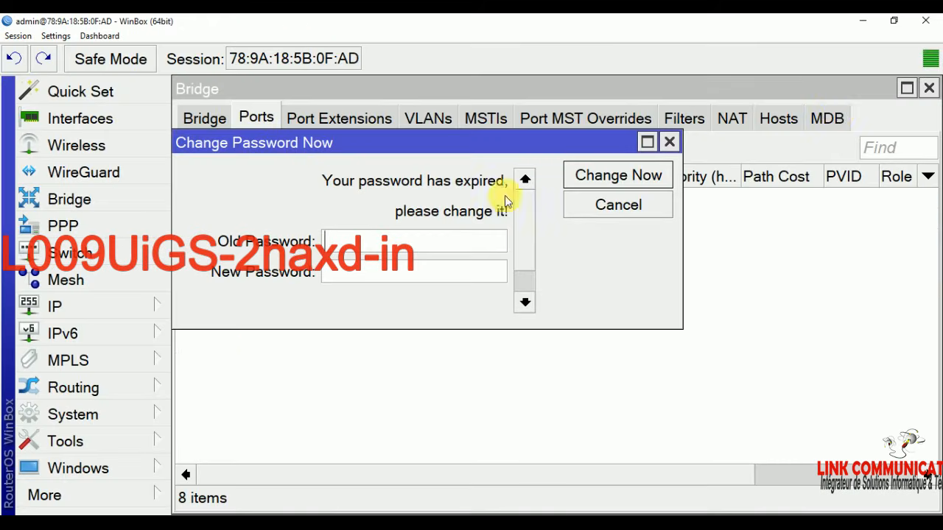
click(670, 141)
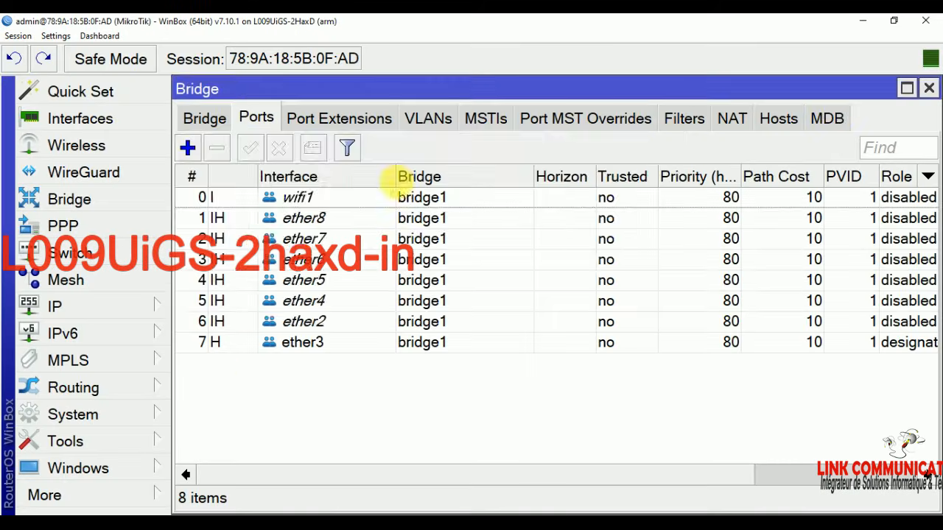
click(94, 308)
Step: Start a new IP address entry and copy 10.18.10.1/24 from the Word network notes
click(247, 61)
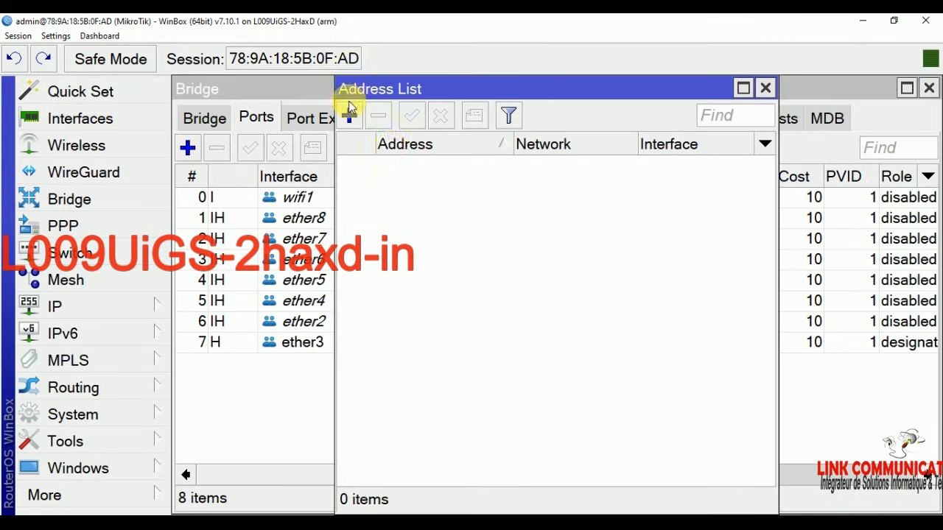
click(351, 116)
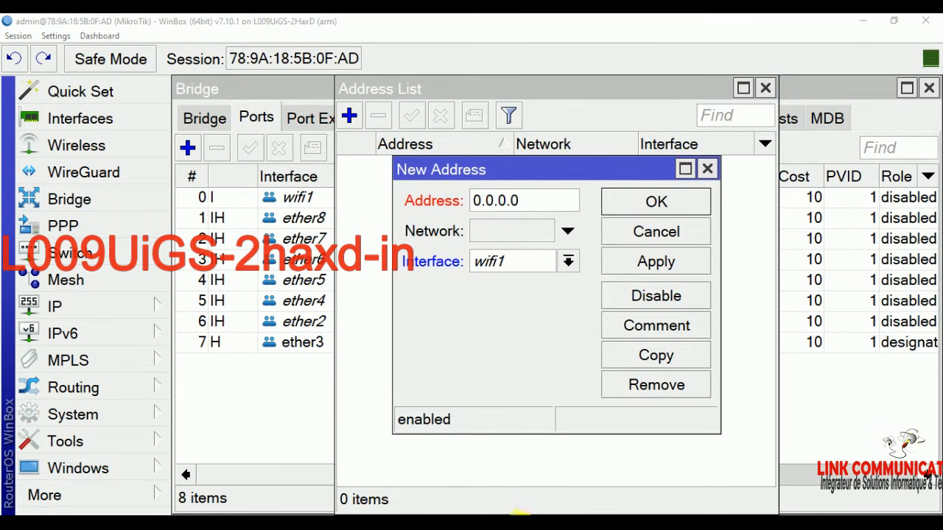
click(528, 522)
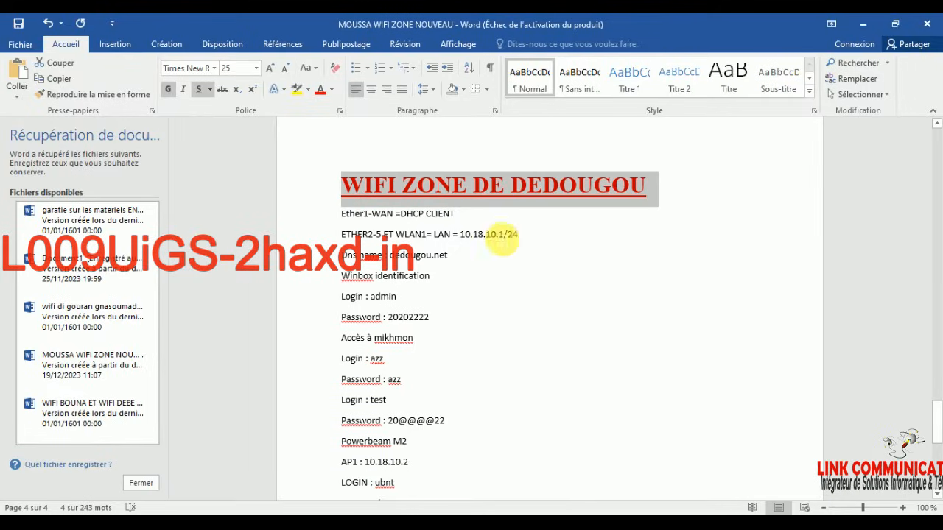
drag(522, 241, 465, 240)
right_click(544, 231)
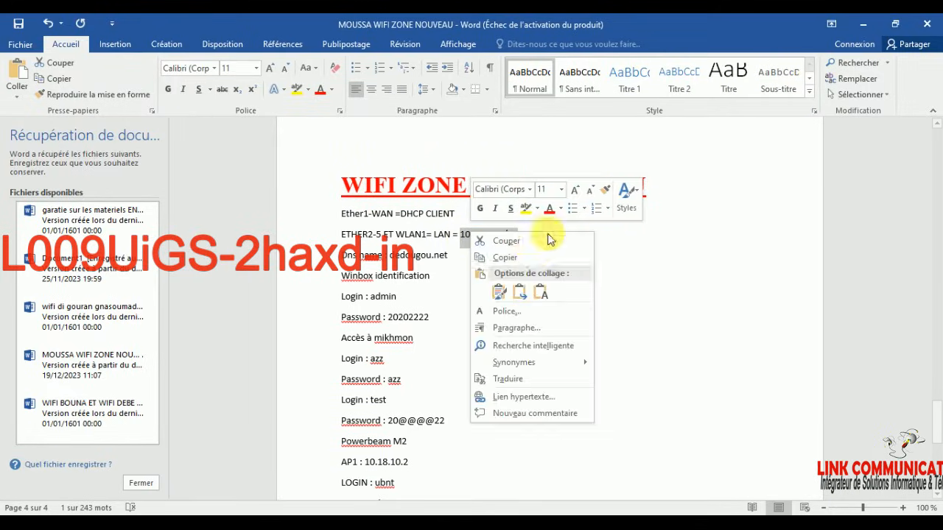
click(558, 260)
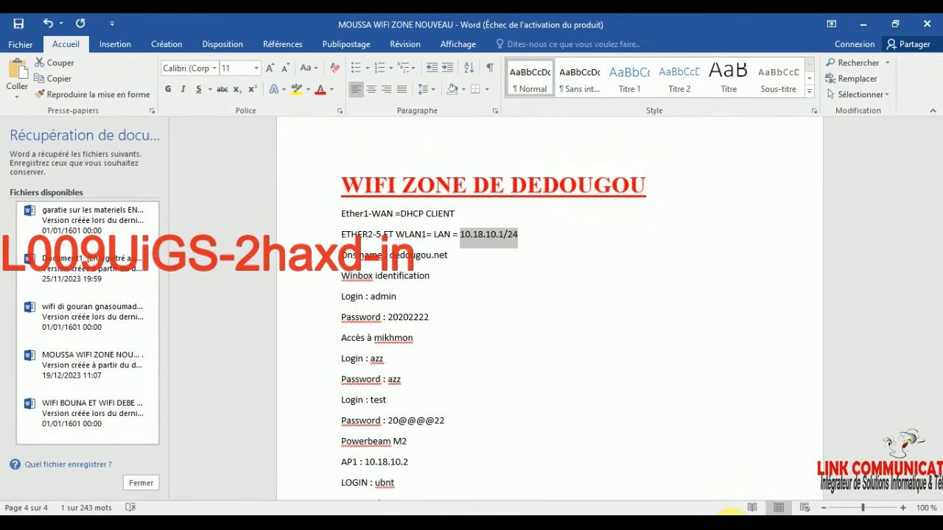
click(528, 523)
Step: Paste 10.18.10.1/24 as the new address on interface bridge1 and save it
click(417, 519)
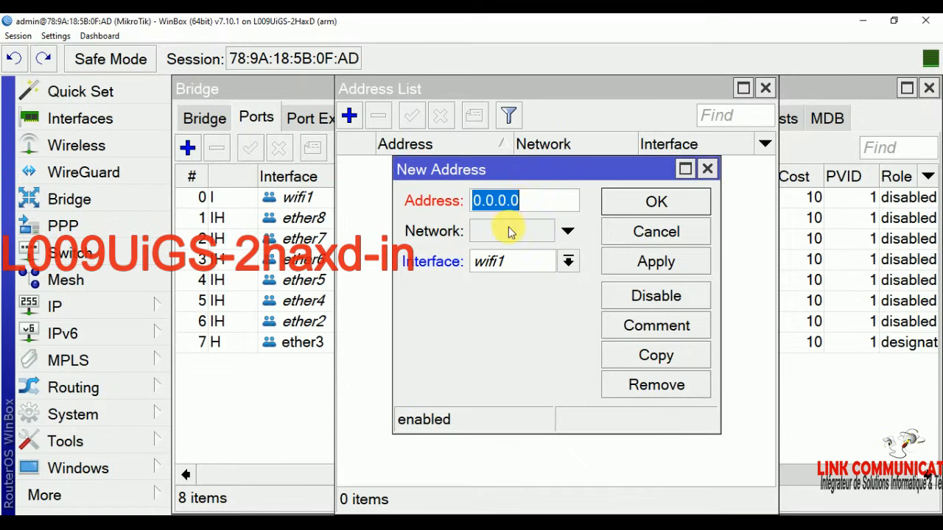
right_click(516, 200)
click(549, 236)
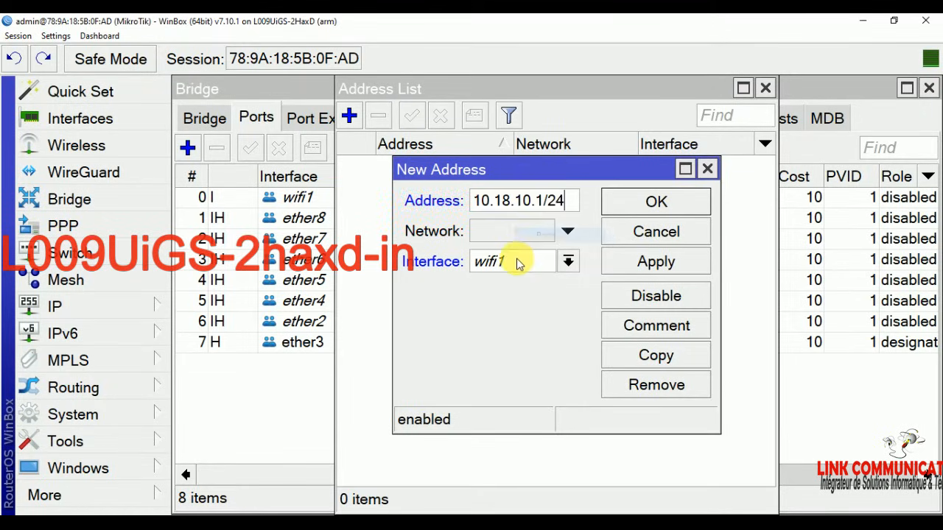
click(509, 262)
click(495, 285)
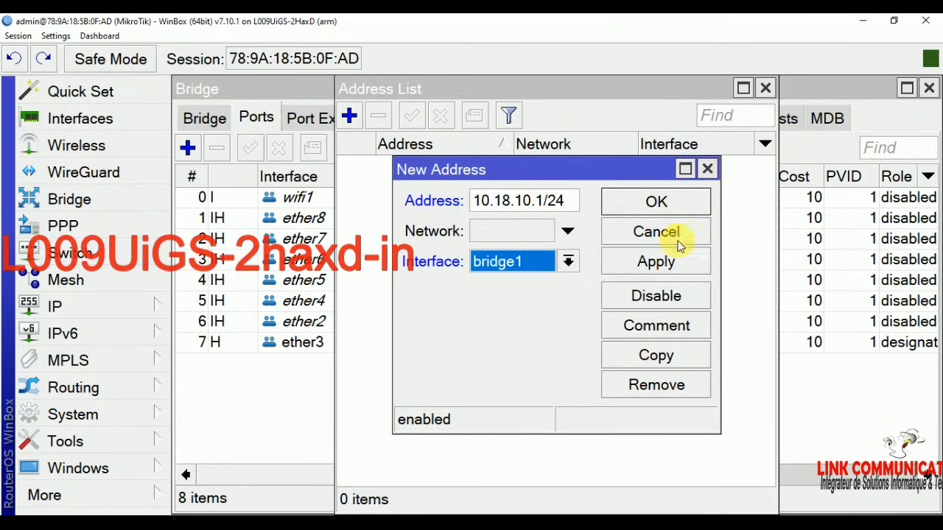
click(659, 262)
click(679, 202)
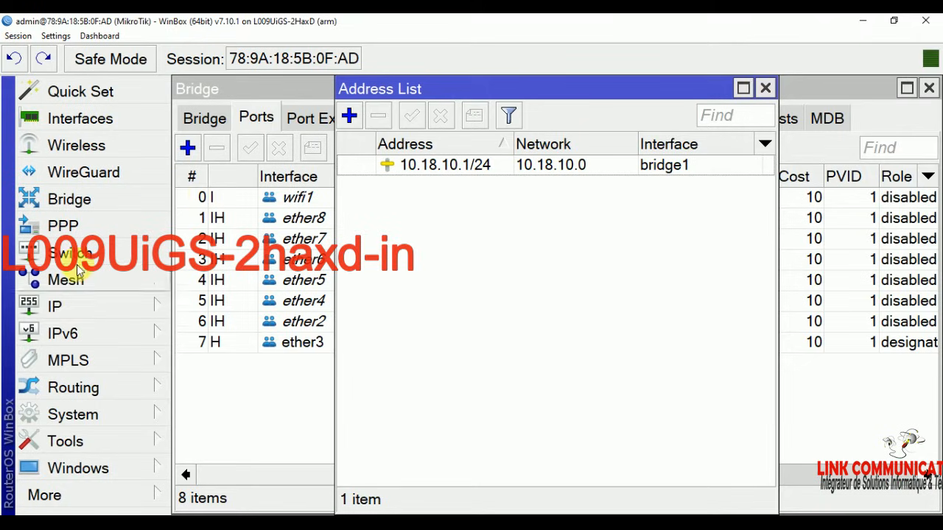
Step: Add a DHCP client on interface ether1
click(59, 305)
click(251, 110)
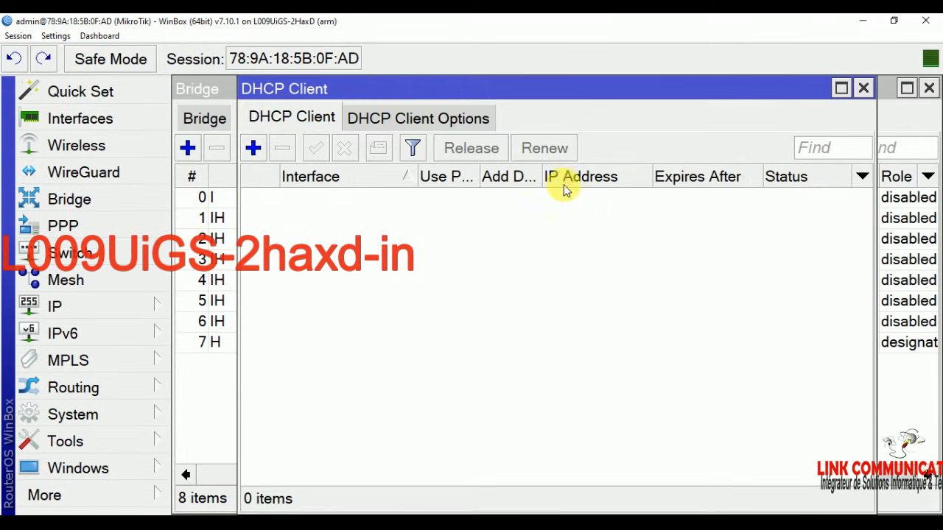
click(253, 147)
click(514, 168)
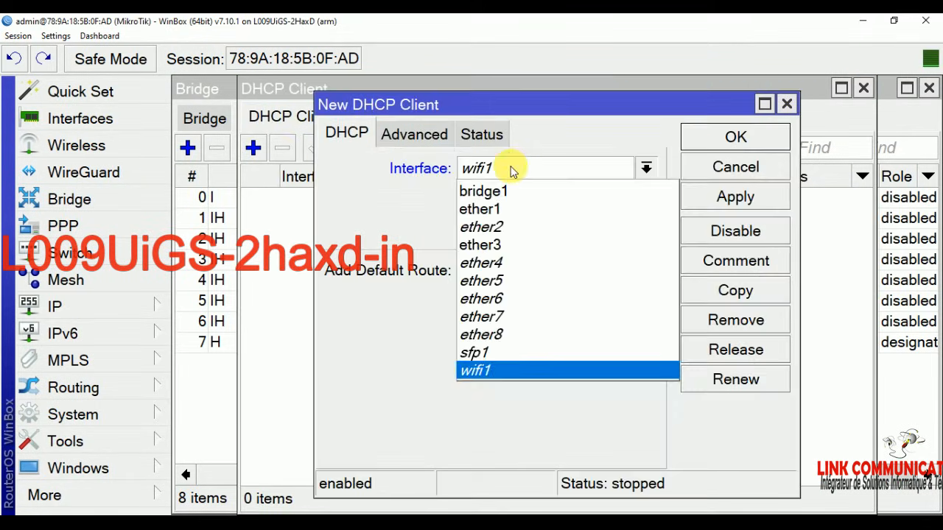
click(505, 206)
click(773, 142)
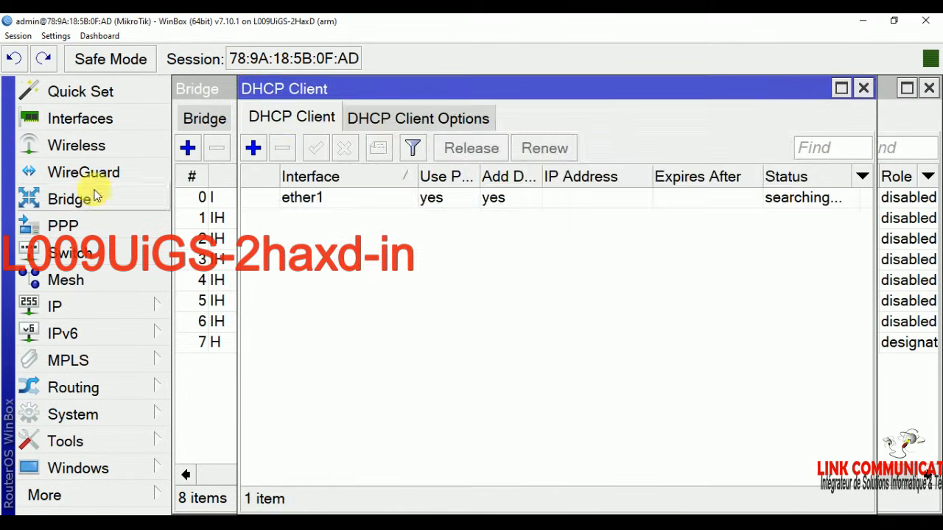
click(62, 305)
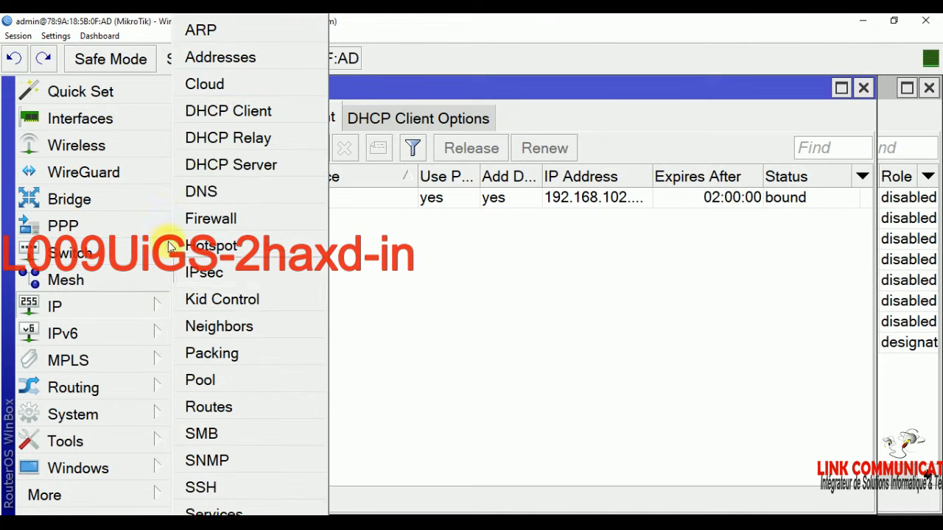
Step: Enter DNS servers 8.8.8.8 and 8.8.4.4 in the DNS settings
click(200, 191)
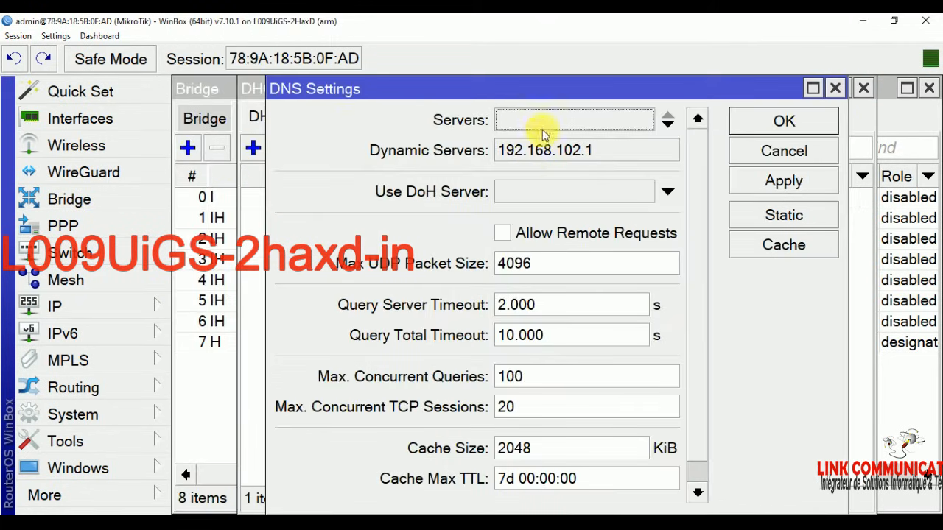
text(8888)
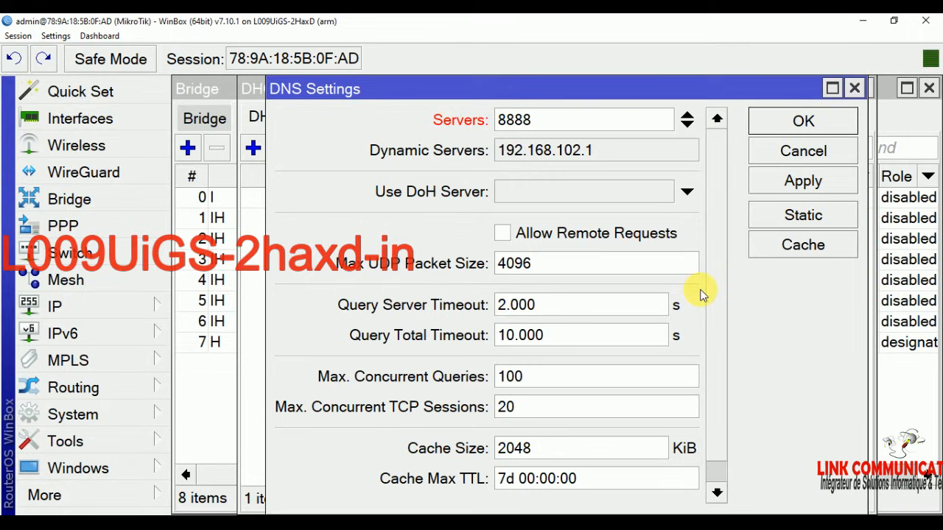
click(506, 120)
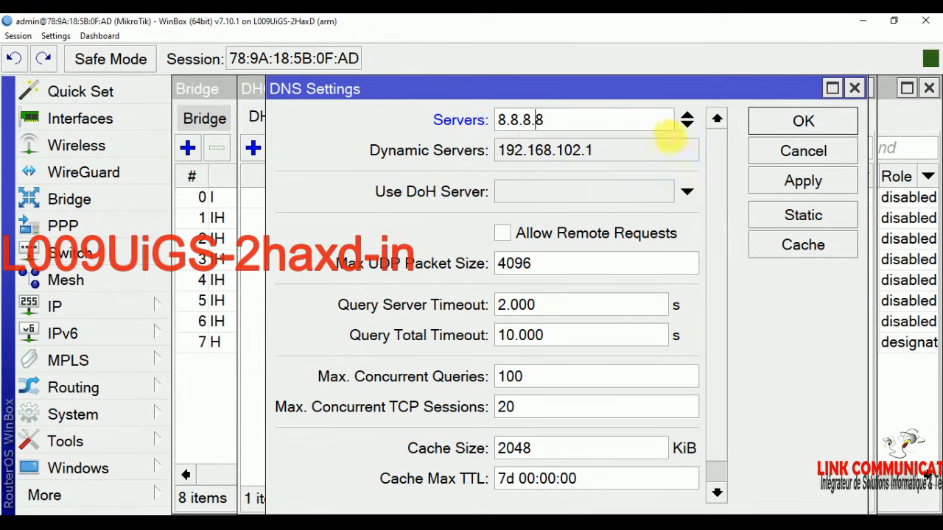
click(688, 125)
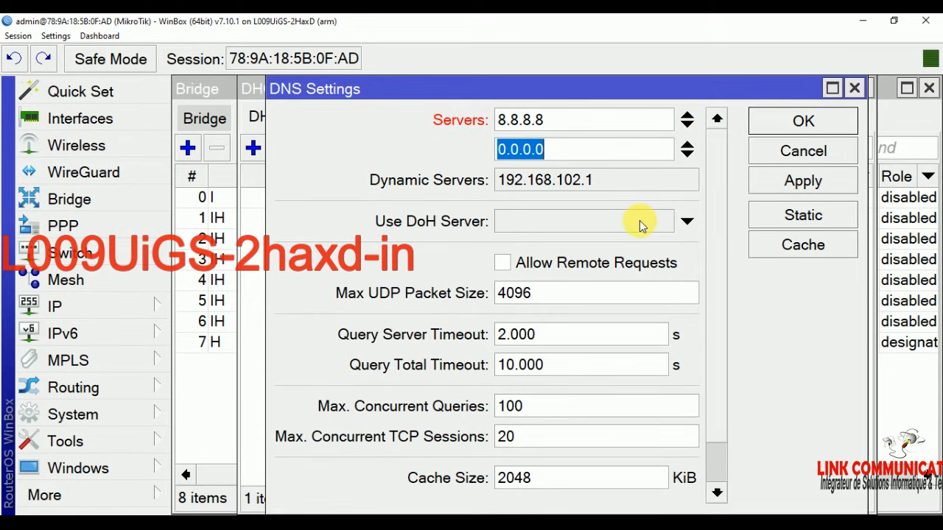
text(8.8.4.4.)
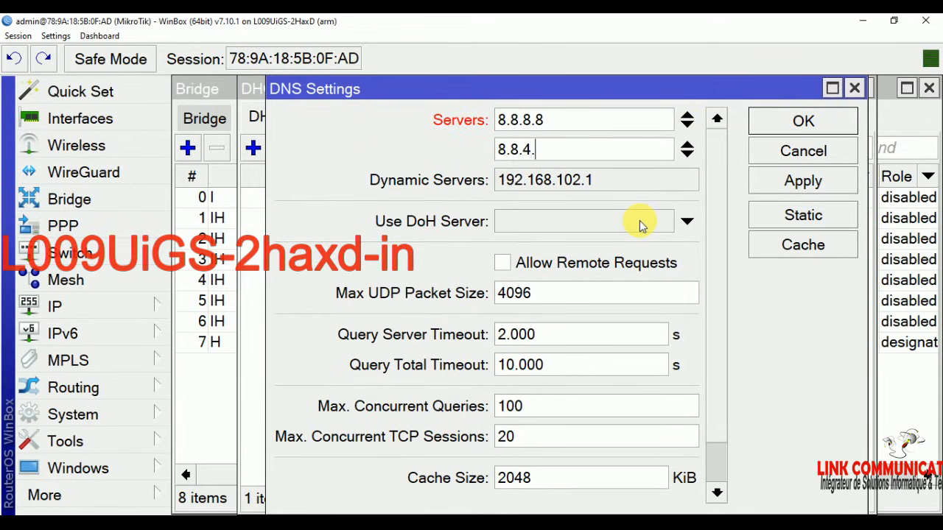
key(BackSpace)
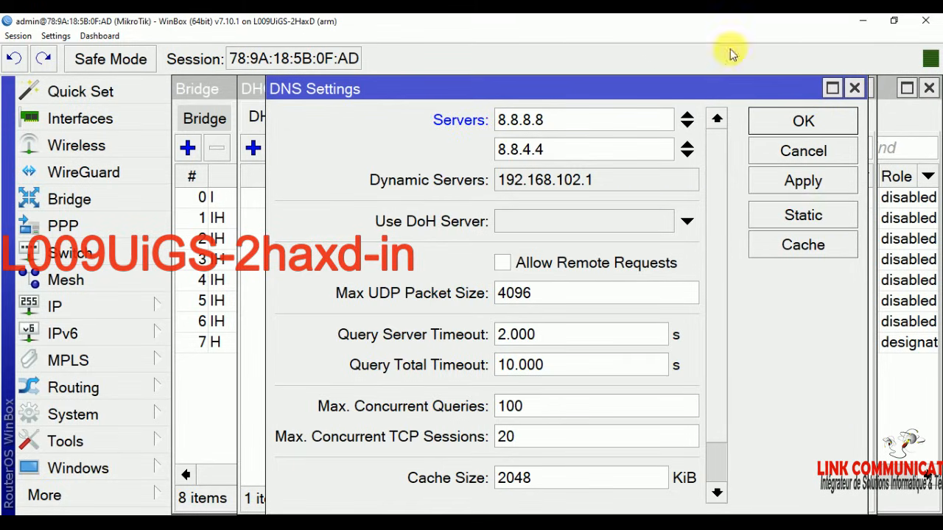
Step: Add 10.18.10.1 as the third DNS server, allow remote requests, and apply
click(686, 154)
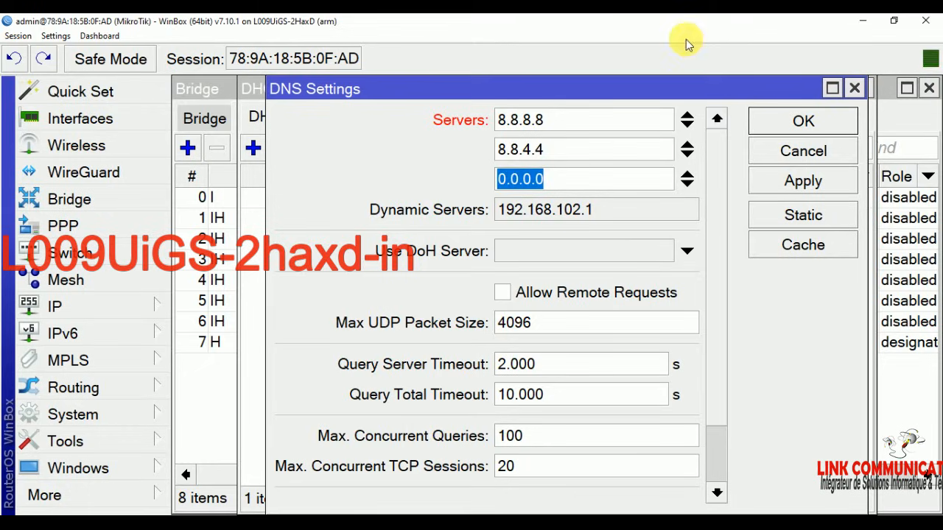
right_click(518, 181)
click(546, 219)
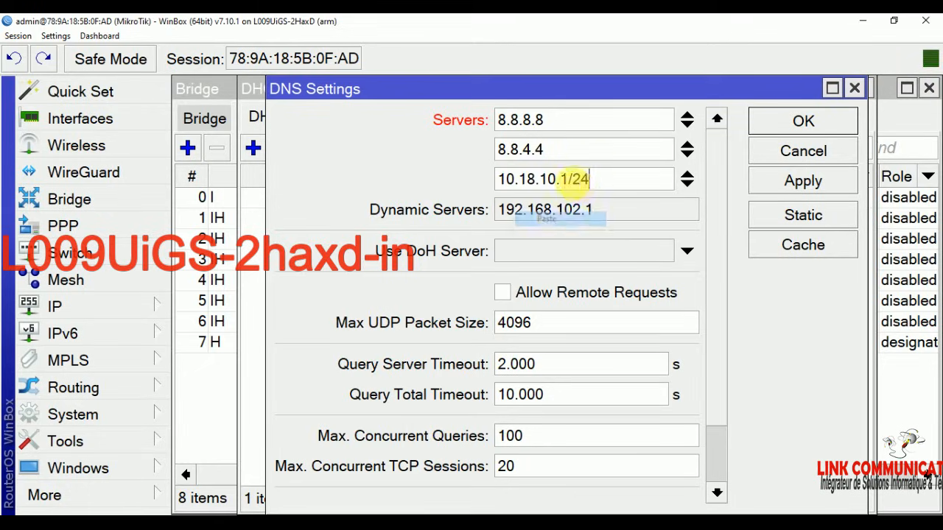
drag(609, 180, 570, 181)
key(BackSpace)
click(503, 294)
click(835, 186)
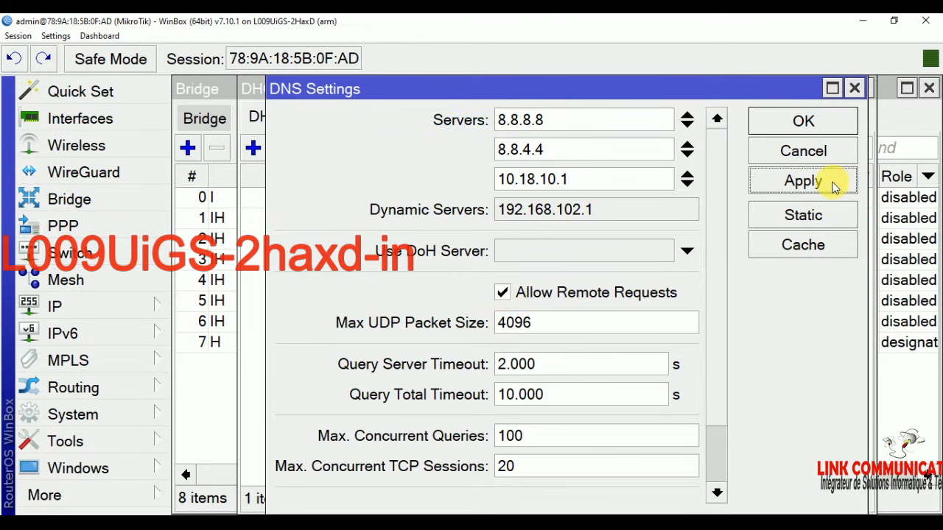
click(825, 121)
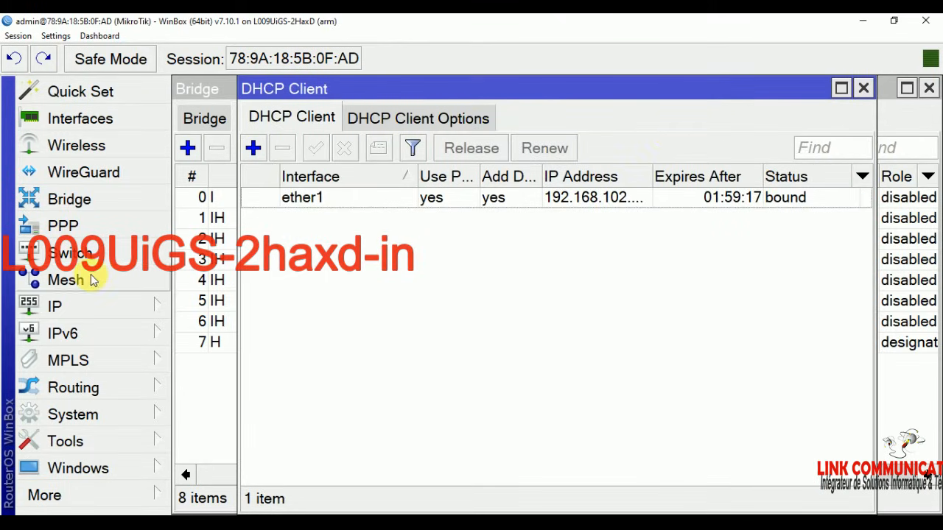
Step: Run DHCP Setup on bridge1, accepting the default address space, gateway 10.18.10.1 and DNS servers
click(65, 309)
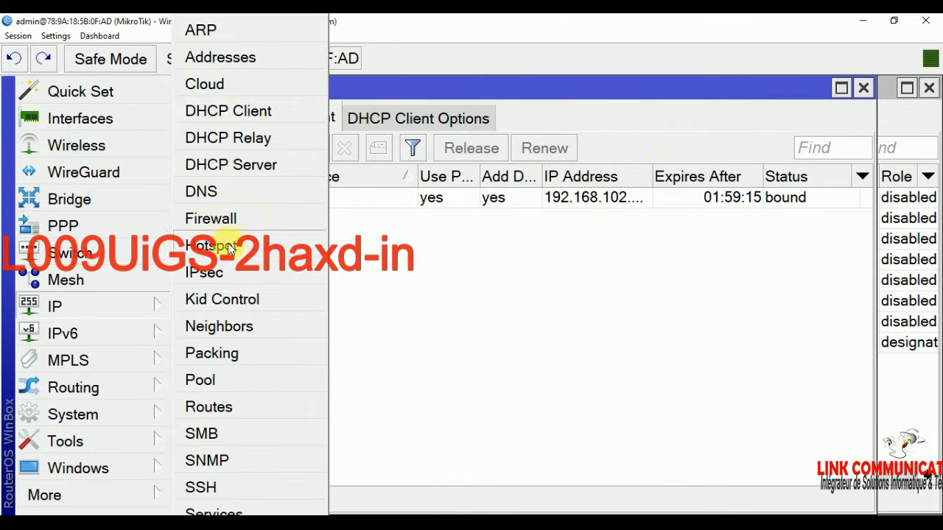
click(240, 165)
click(518, 164)
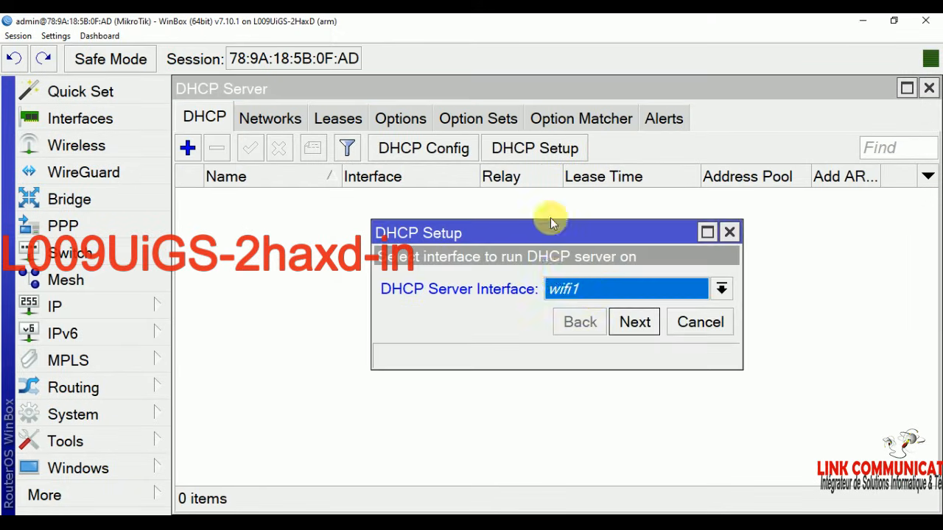
click(589, 293)
click(586, 313)
click(627, 322)
click(630, 324)
click(631, 322)
click(631, 323)
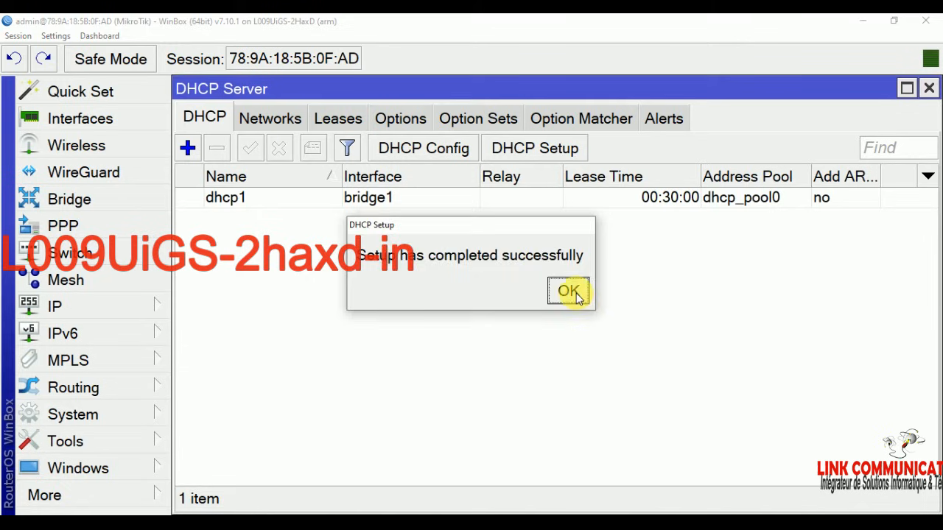
click(568, 292)
Step: Change the dhcp1 server's lease time to 00:10:00
double_click(715, 197)
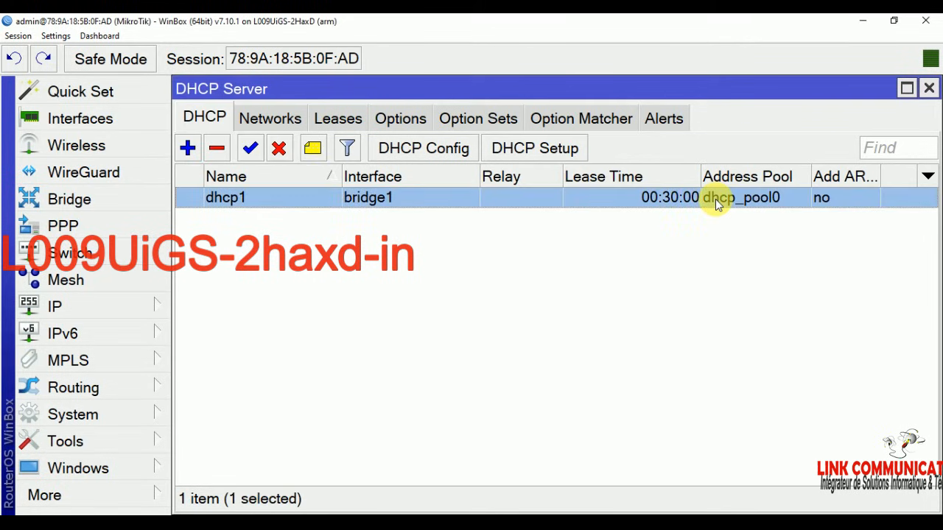
click(475, 248)
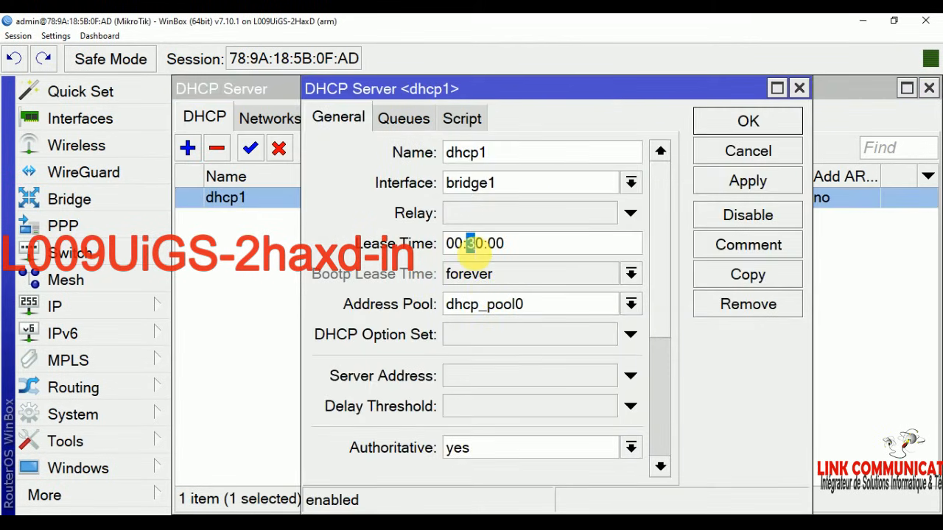
text(8)
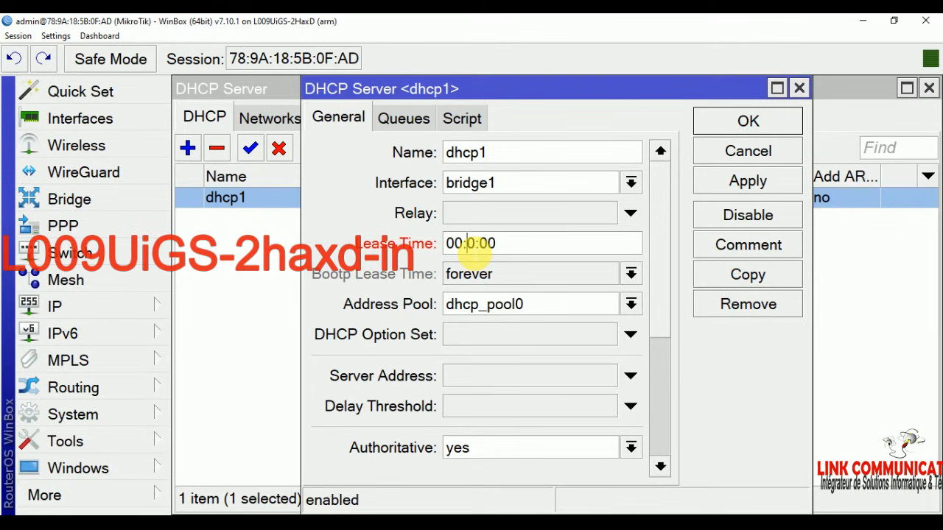
click(747, 181)
click(751, 121)
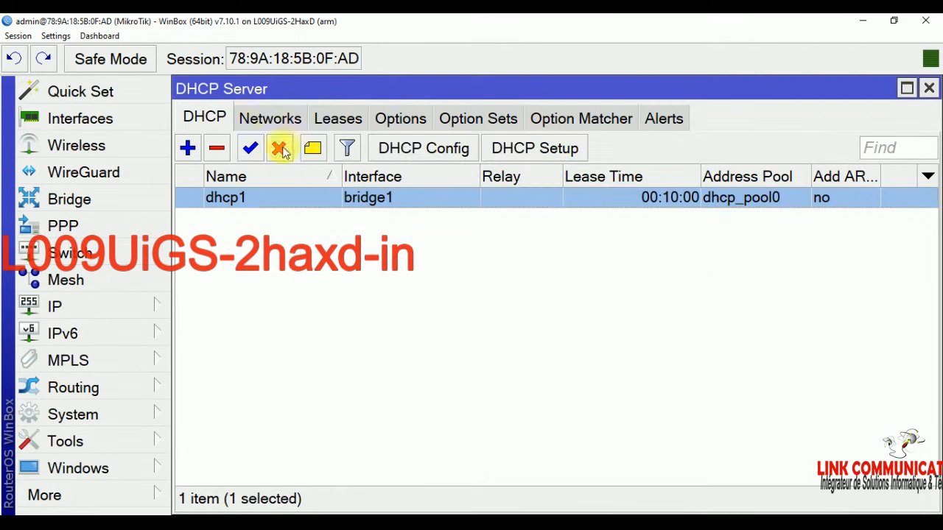
click(55, 306)
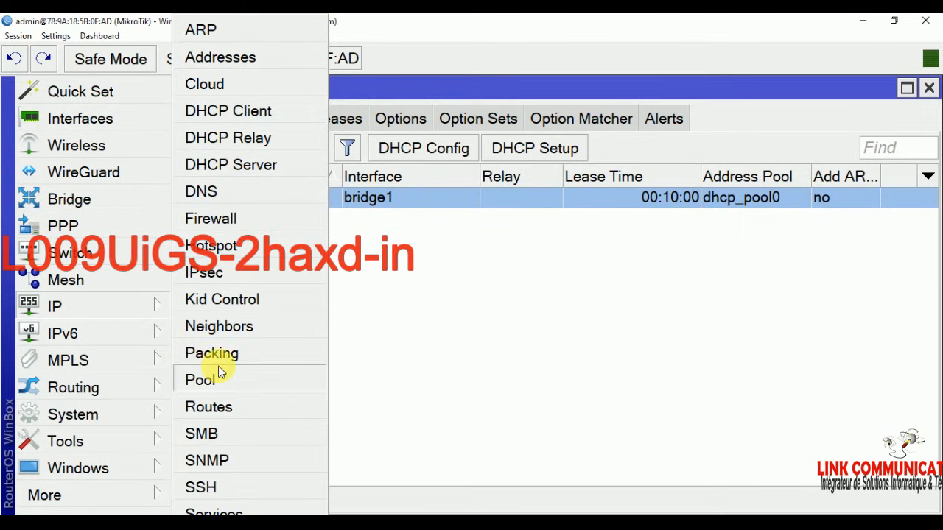
Step: Run Hotspot Setup on bridge1 with network 10.18.10.1/24, default pool, no certificate, up to DNS name
click(222, 245)
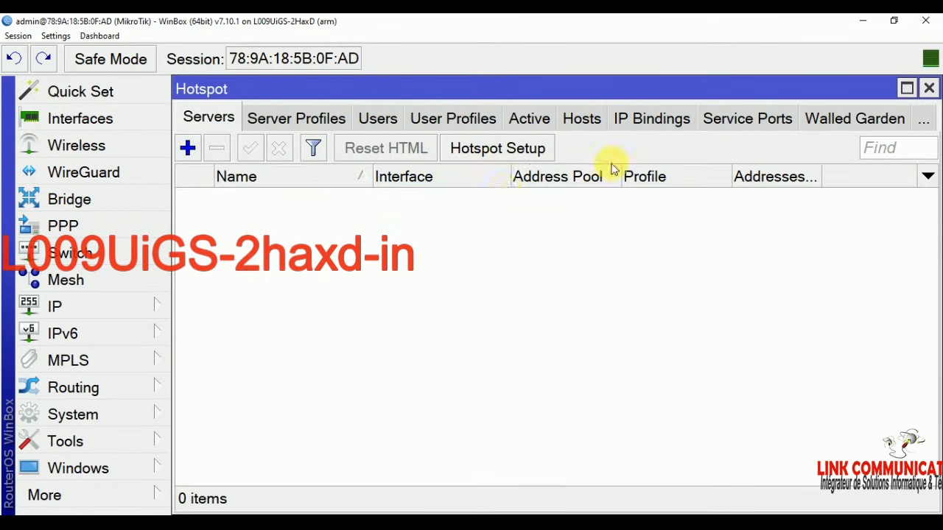
click(508, 149)
click(549, 284)
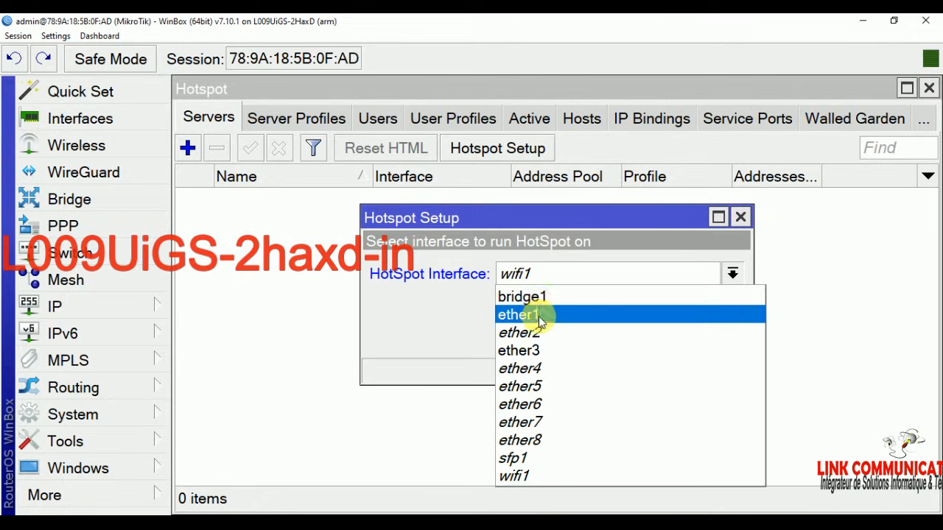
click(552, 298)
click(642, 327)
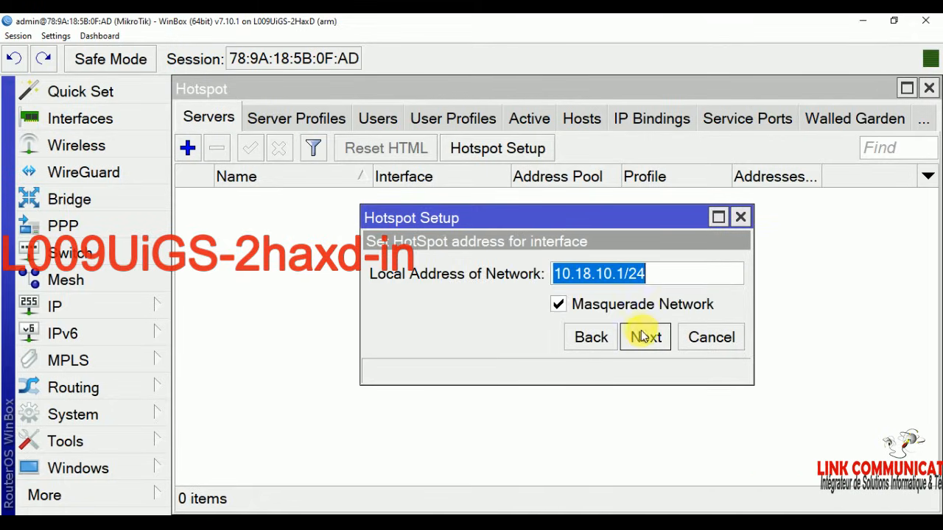
click(653, 339)
click(656, 341)
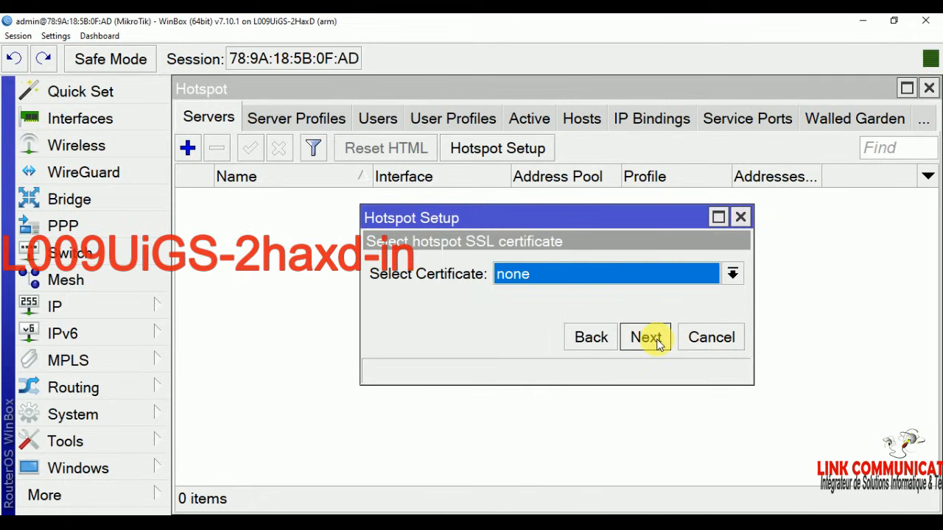
click(656, 340)
click(655, 340)
click(655, 341)
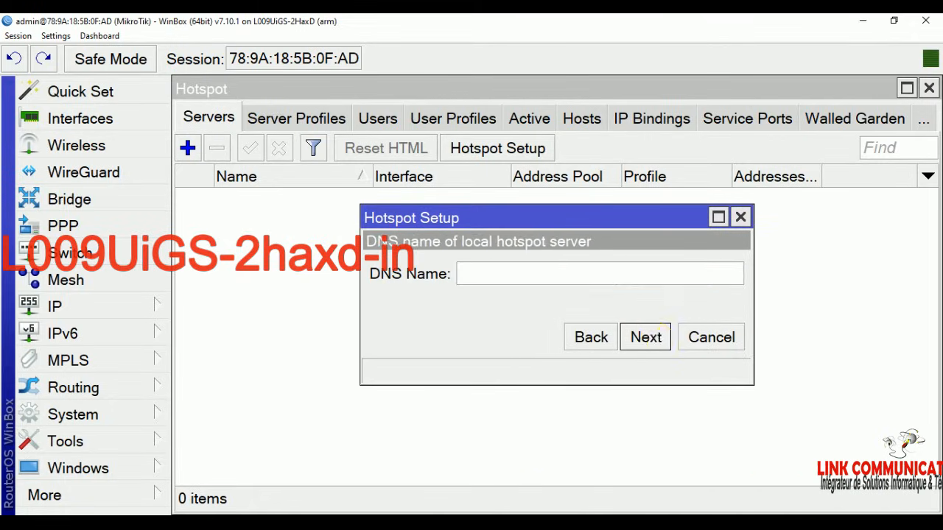
Step: Copy the dedougou.net domain from the Word notes
click(750, 524)
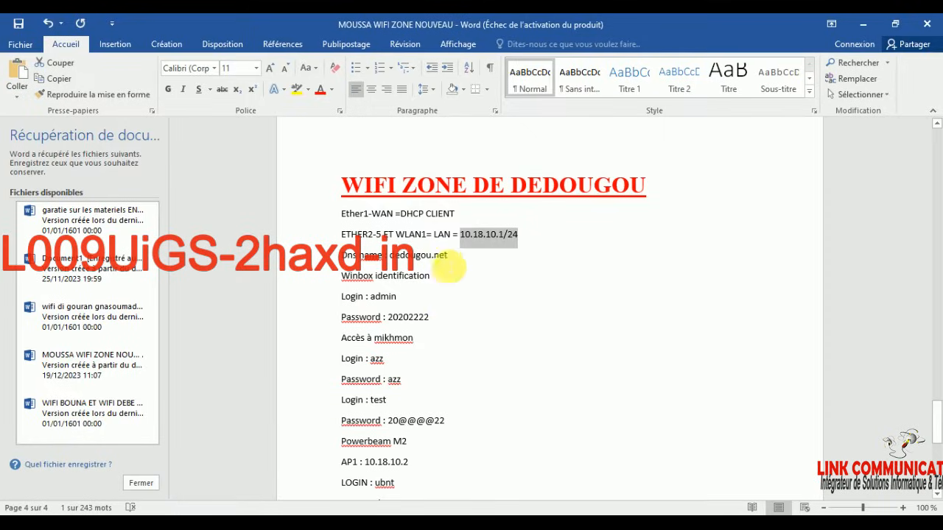
drag(448, 255, 390, 255)
right_click(420, 256)
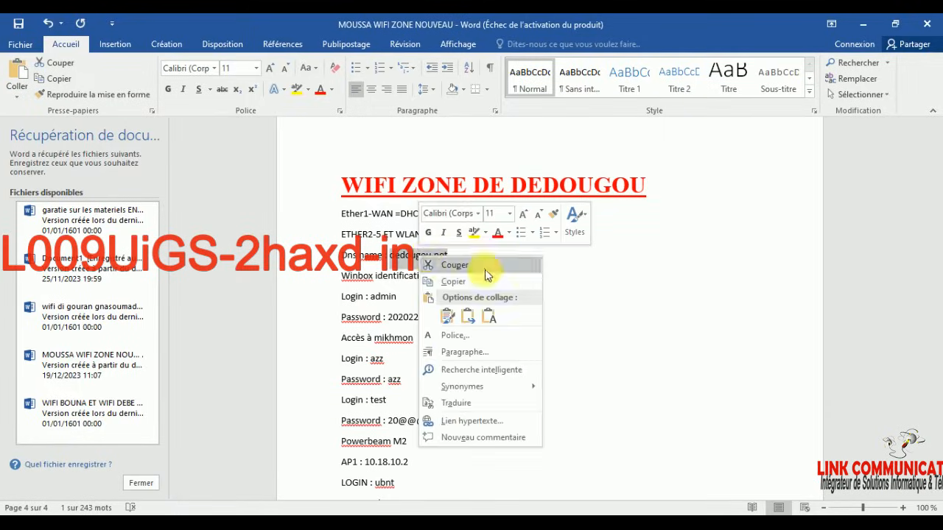
click(466, 284)
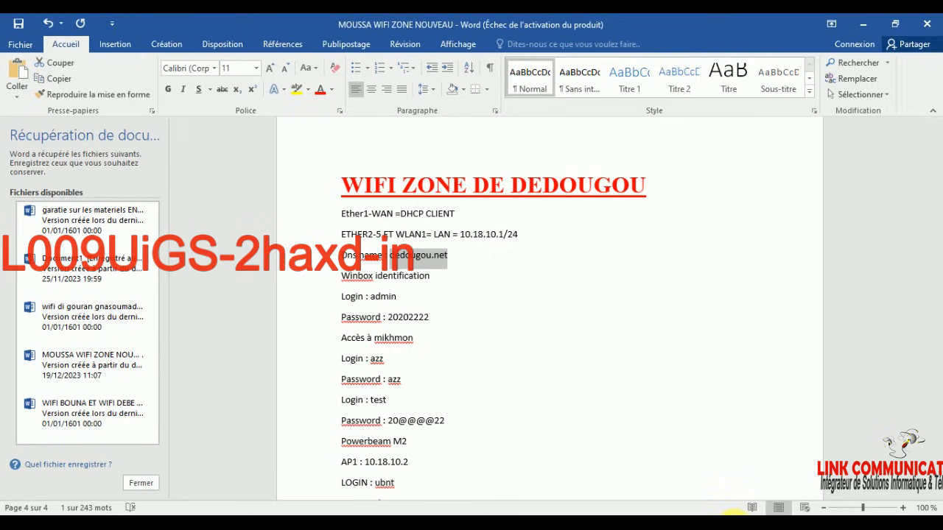
click(469, 518)
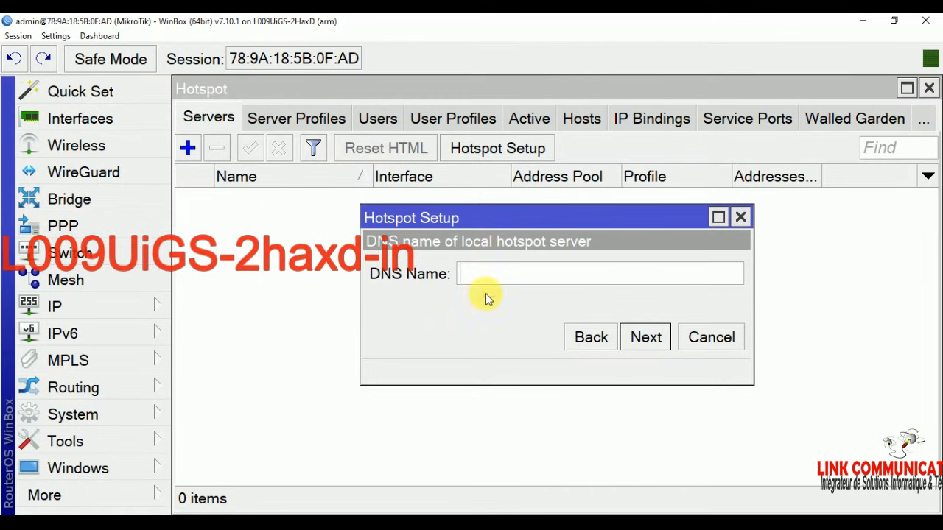
Step: Set the hotspot DNS name to dedougou.net and continue to the local user step
right_click(493, 274)
click(529, 312)
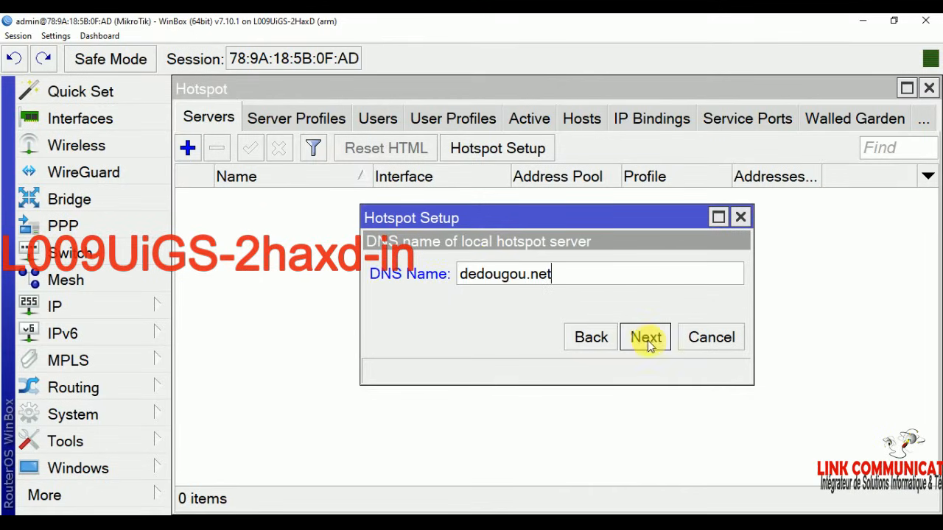
click(648, 340)
key(Tab)
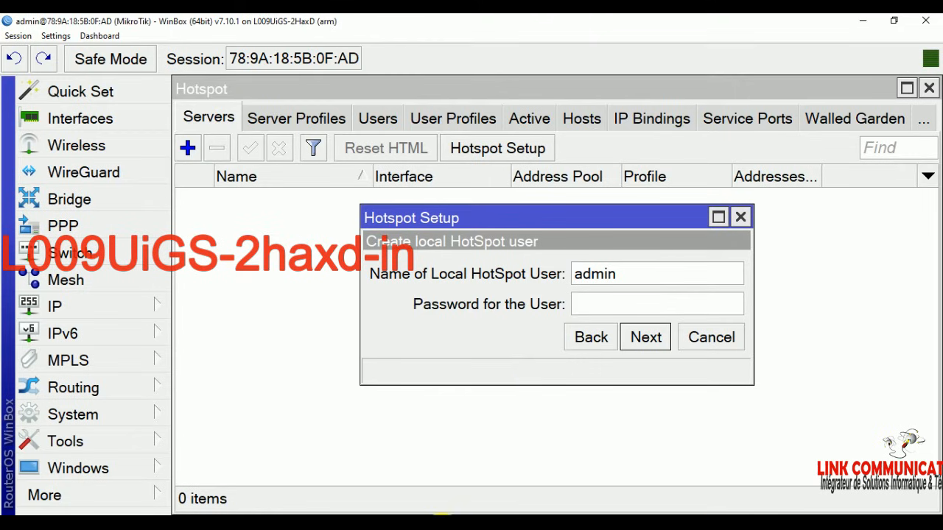
Step: Copy the user password from the Word notes into the hotspot user field and finish setup
click(560, 514)
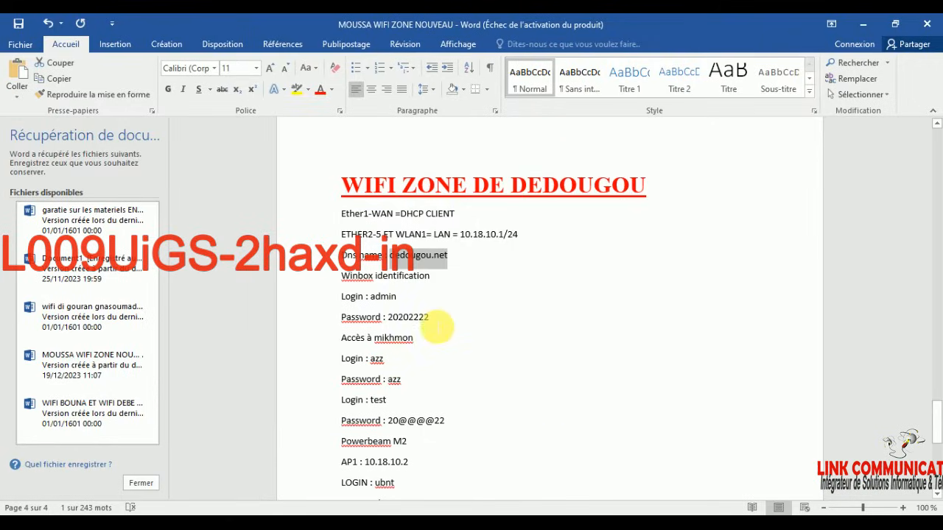
drag(430, 318, 388, 318)
right_click(407, 320)
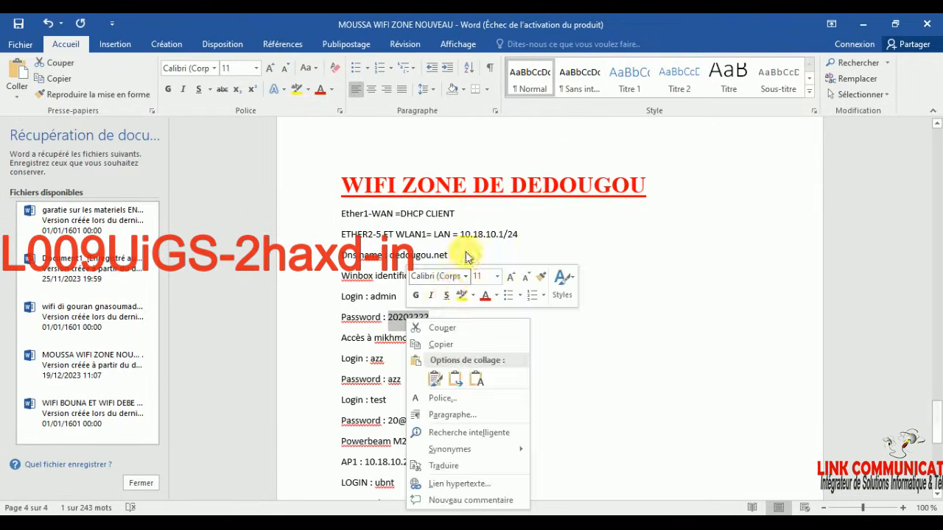
click(442, 344)
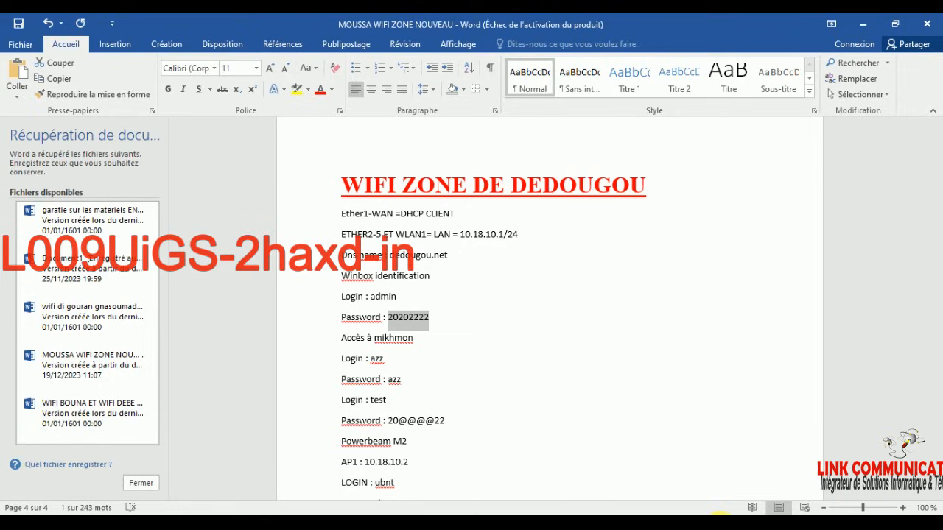
click(730, 514)
click(582, 303)
right_click(582, 304)
click(623, 332)
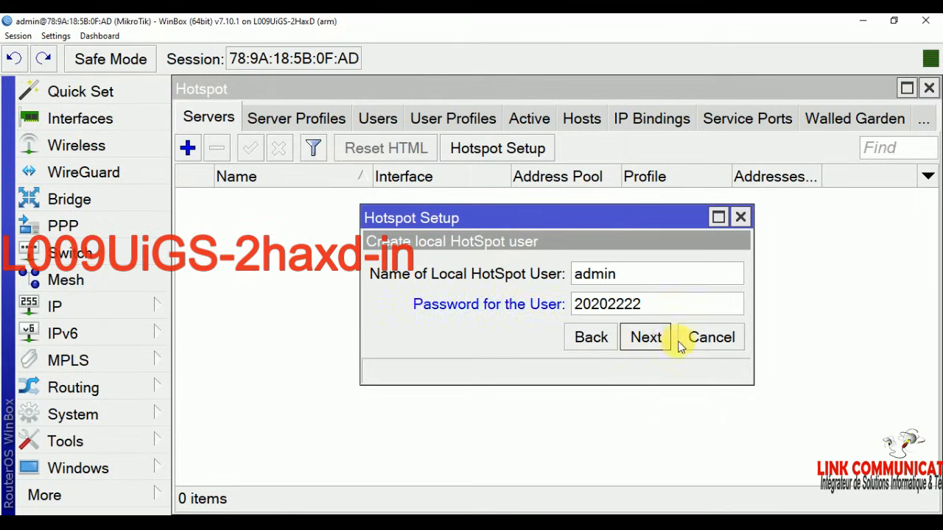
click(645, 337)
click(568, 291)
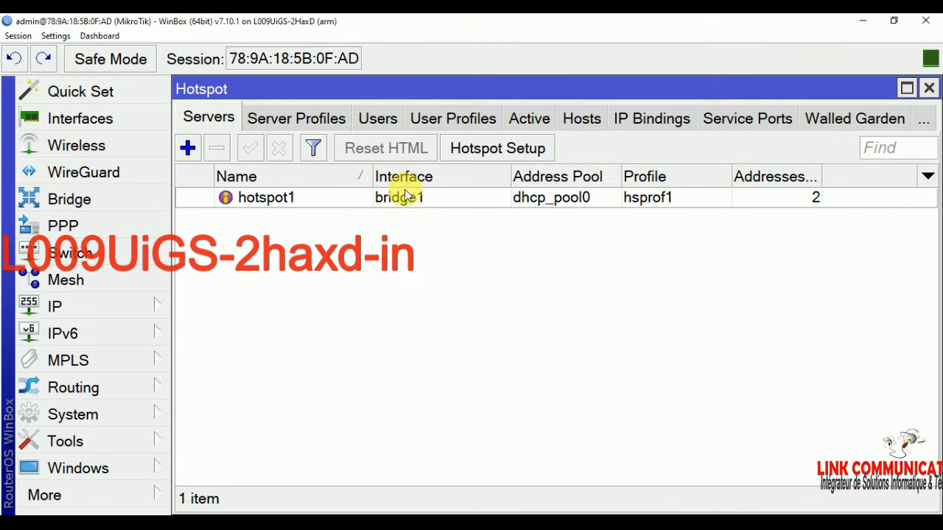
Step: Open the hotspot1 server properties at the Addresses Per MAC value
click(403, 201)
double_click(403, 201)
double_click(463, 368)
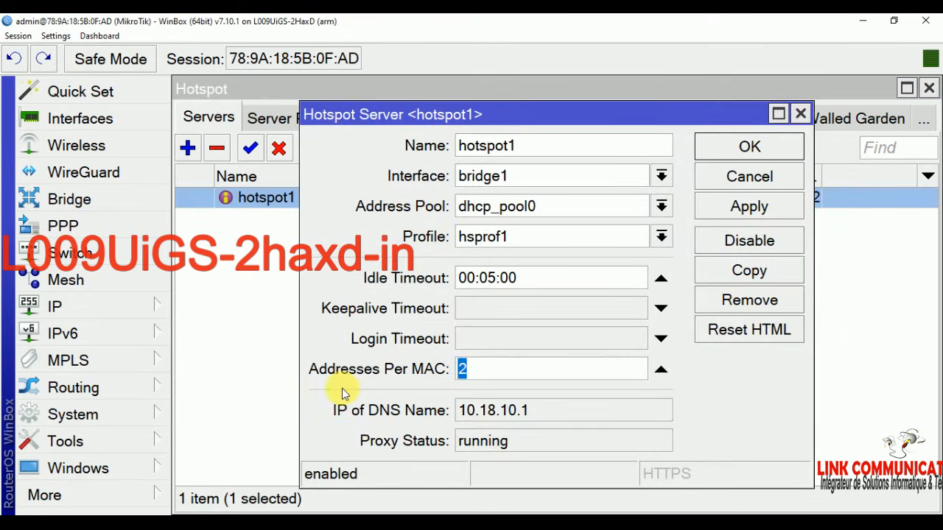
Step: Set hotspot1 Addresses Per MAC to 1
text(1)
click(758, 206)
click(780, 157)
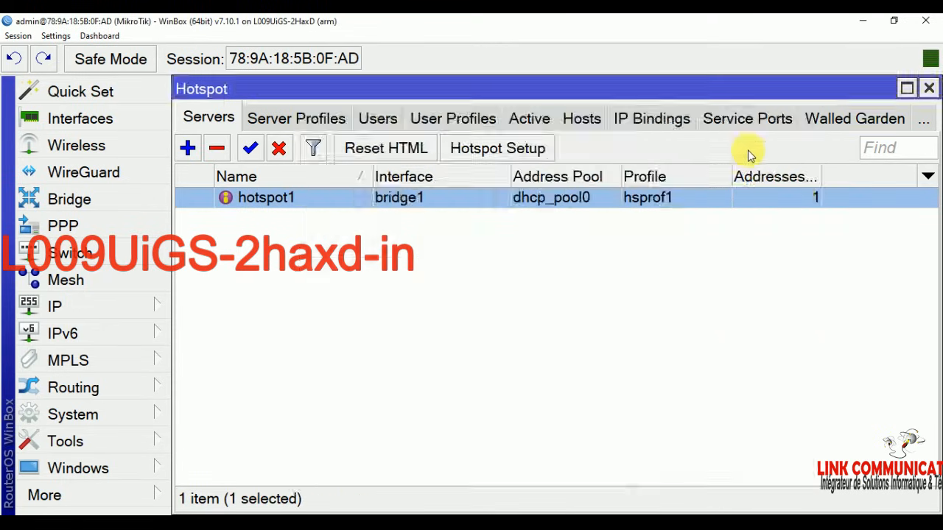
Step: Set hsprof1 login to HTTP CHAP, HTTP PAP and MAC Cookie without Cookie, and enable RADIUS
click(275, 121)
double_click(365, 221)
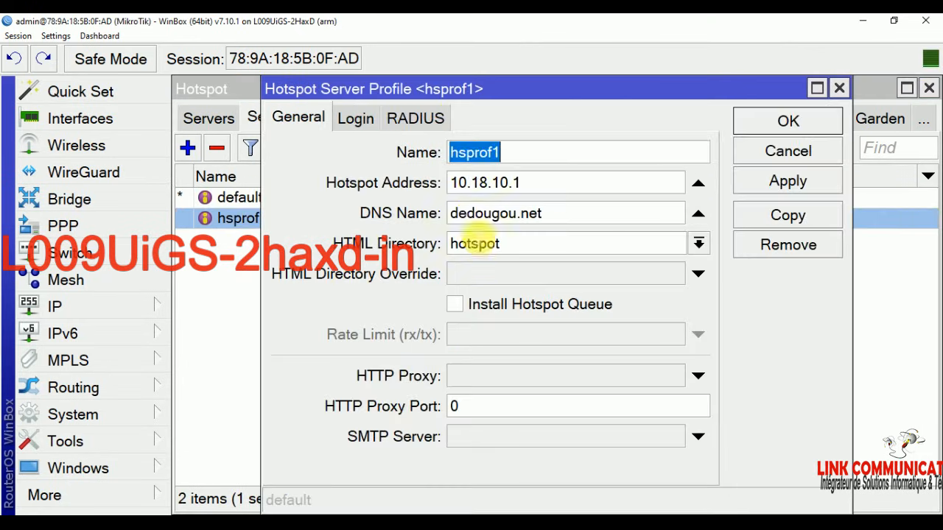
click(354, 119)
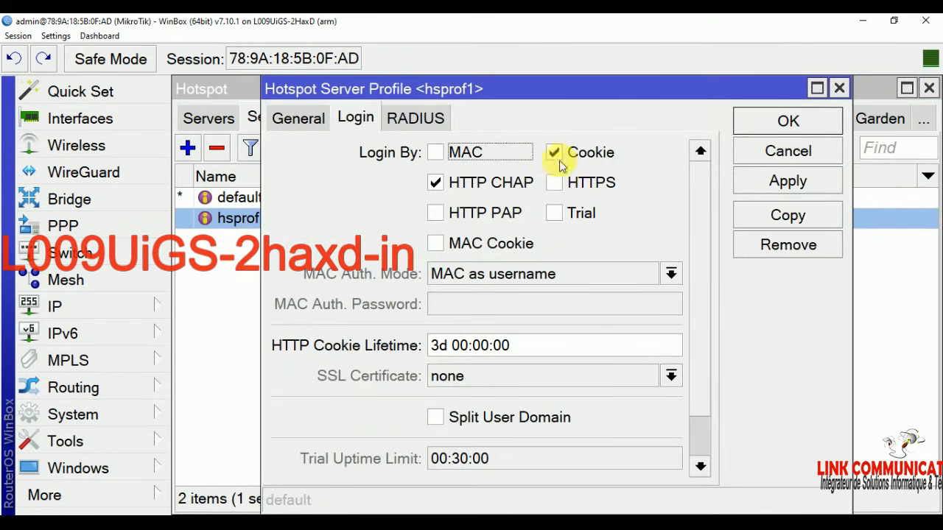
click(435, 213)
click(436, 243)
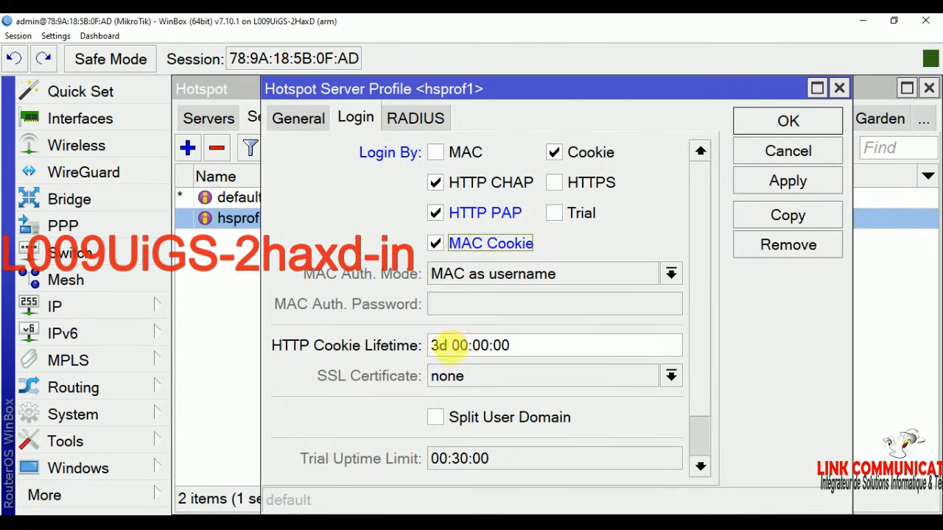
text(0)
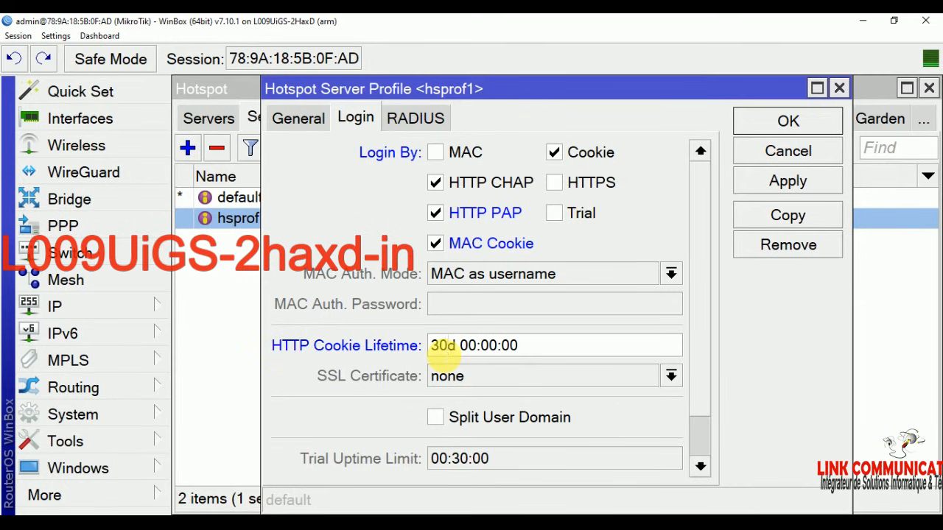
click(554, 153)
click(755, 183)
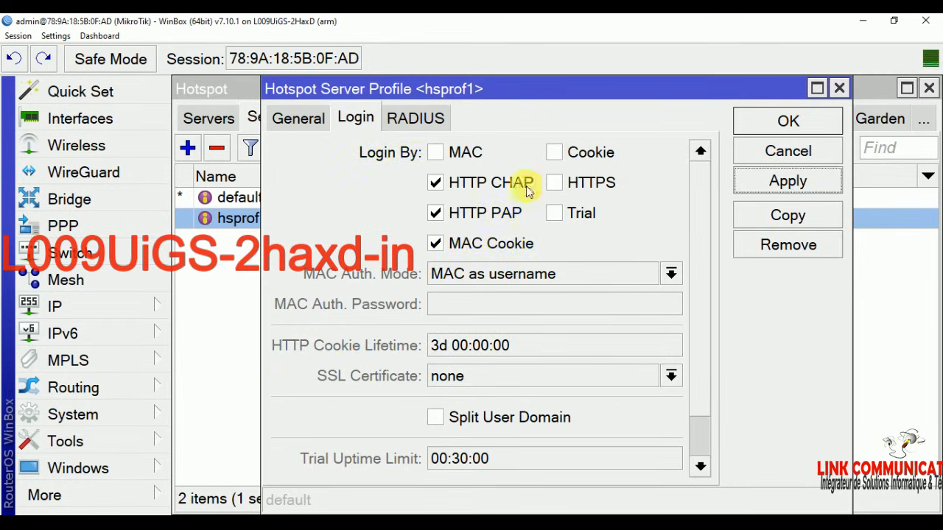
click(418, 118)
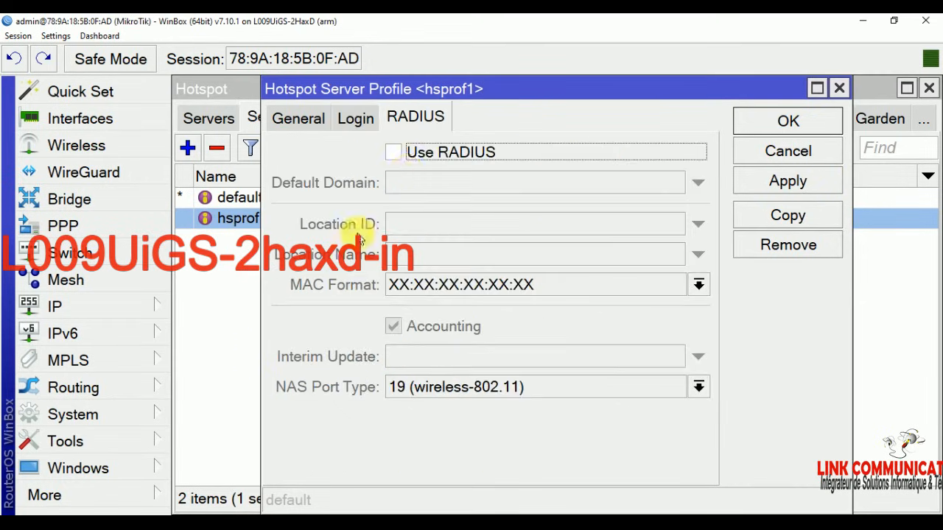
click(396, 153)
click(785, 181)
click(788, 120)
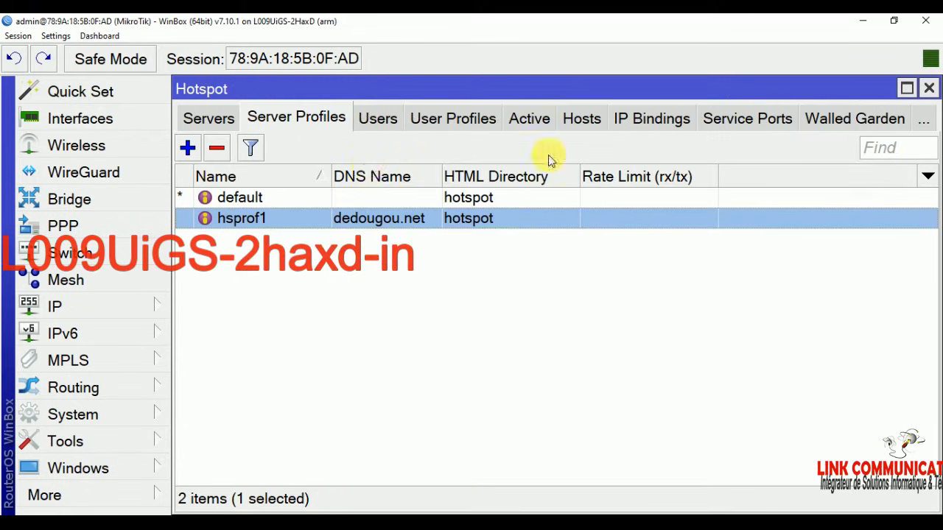
Step: Create a new hotspot user profile named VENDEUR and save it
click(433, 120)
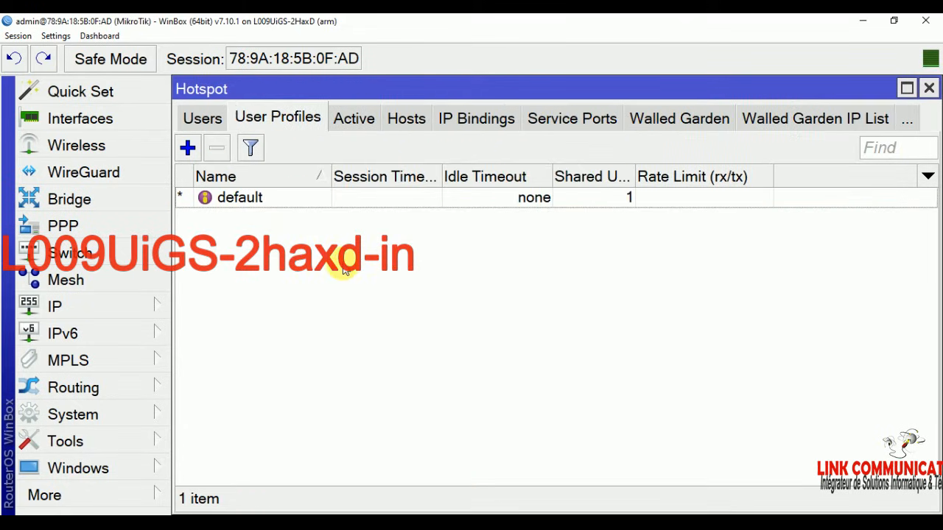
click(188, 148)
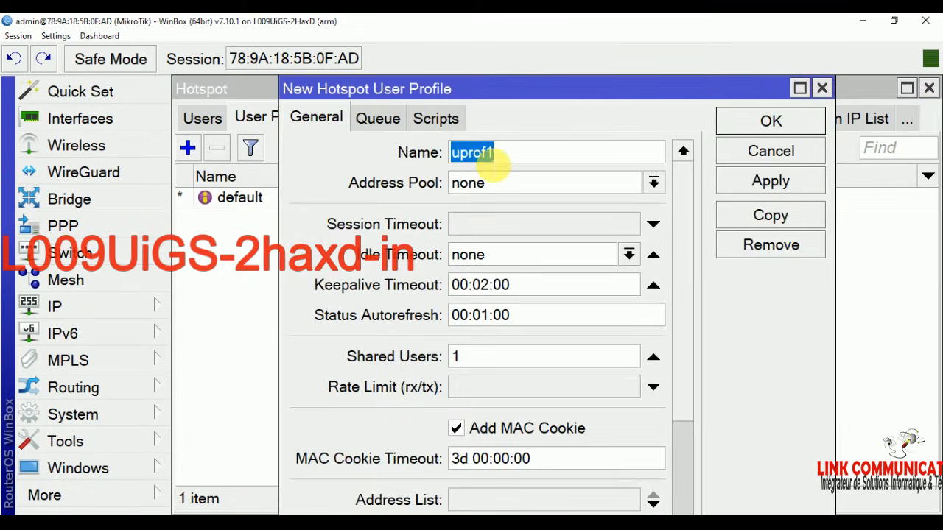
text(VEN)
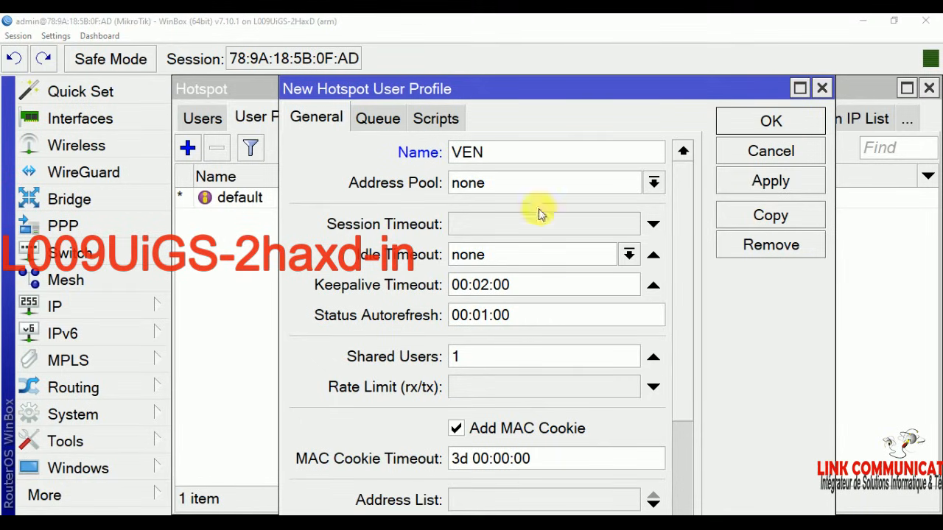
click(502, 153)
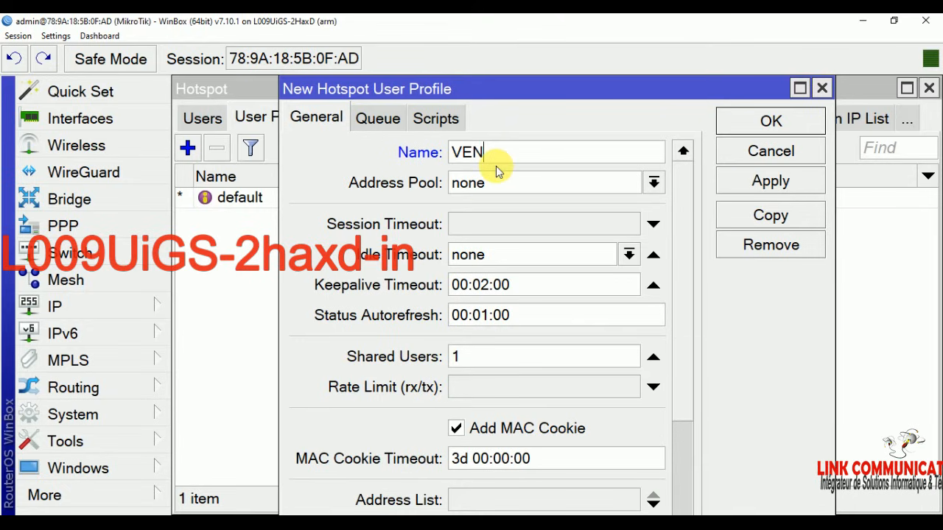
text(EUR)
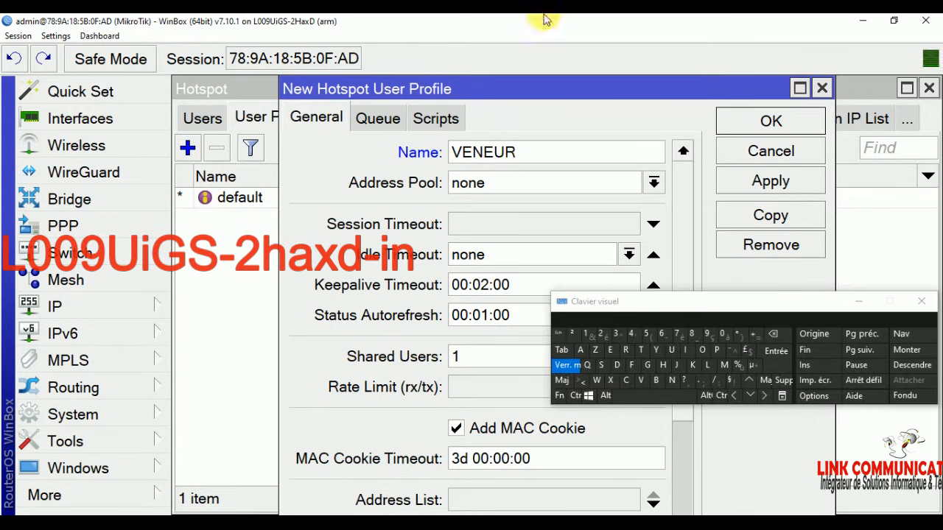
click(617, 364)
click(858, 303)
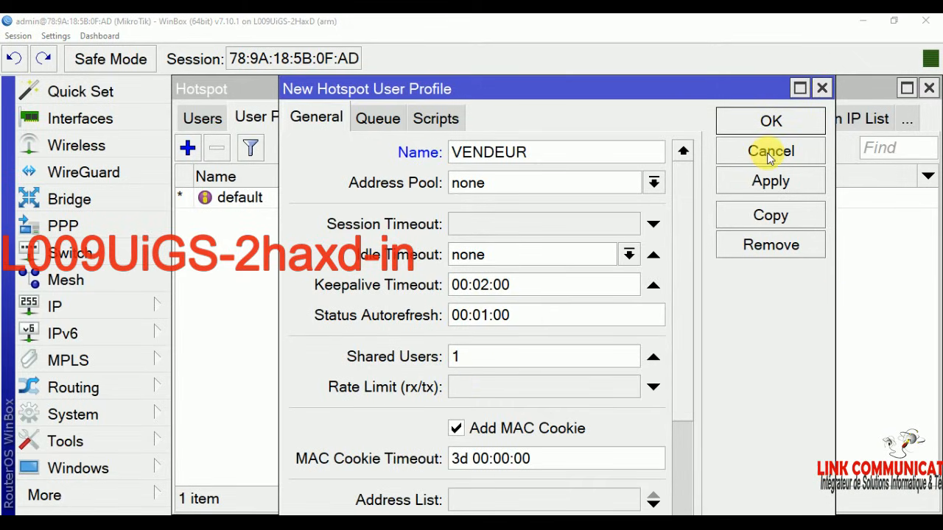
click(771, 180)
click(792, 119)
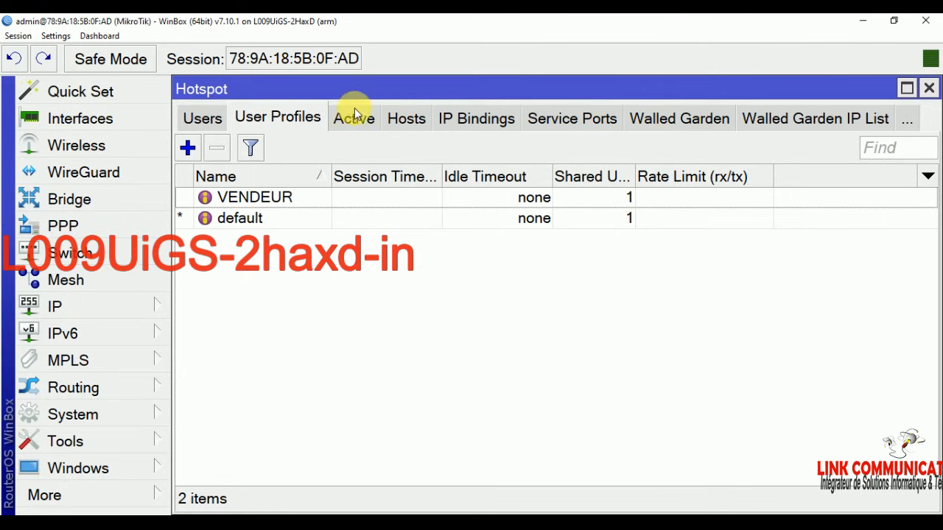
Step: Add a first hotspot user on server hotspot1 with a name and password
click(201, 118)
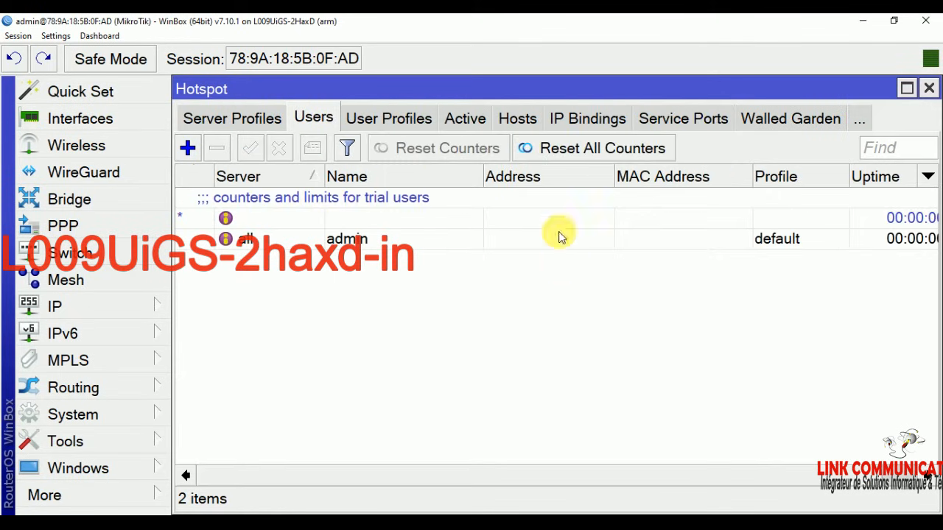
click(187, 148)
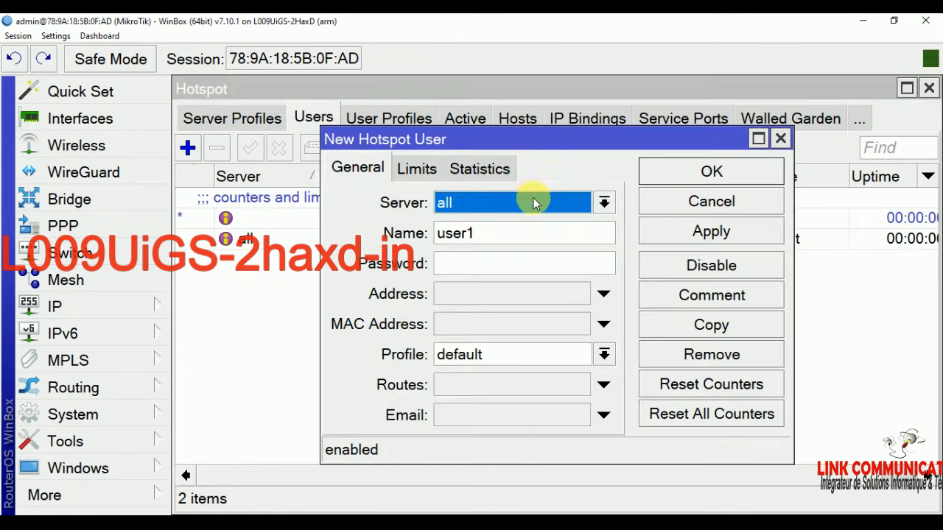
click(475, 209)
click(460, 243)
click(459, 233)
text(user1)
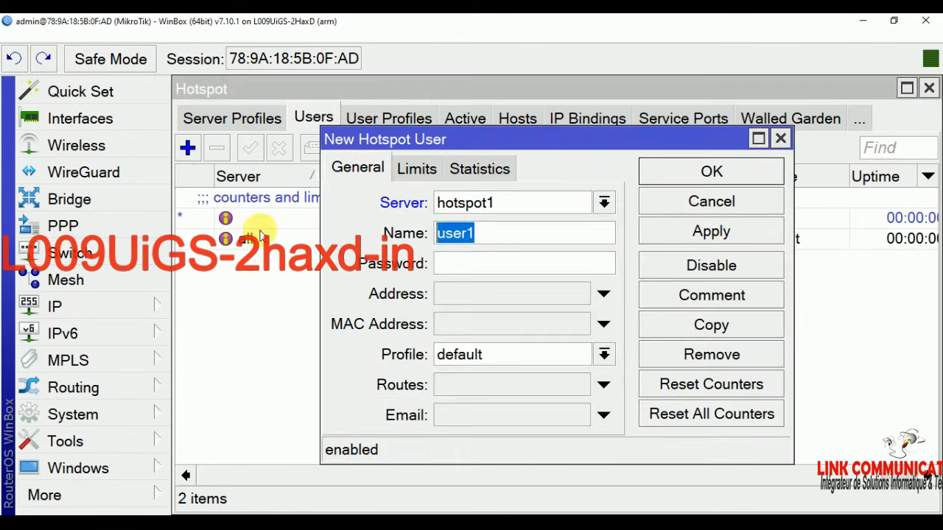
click(809, 284)
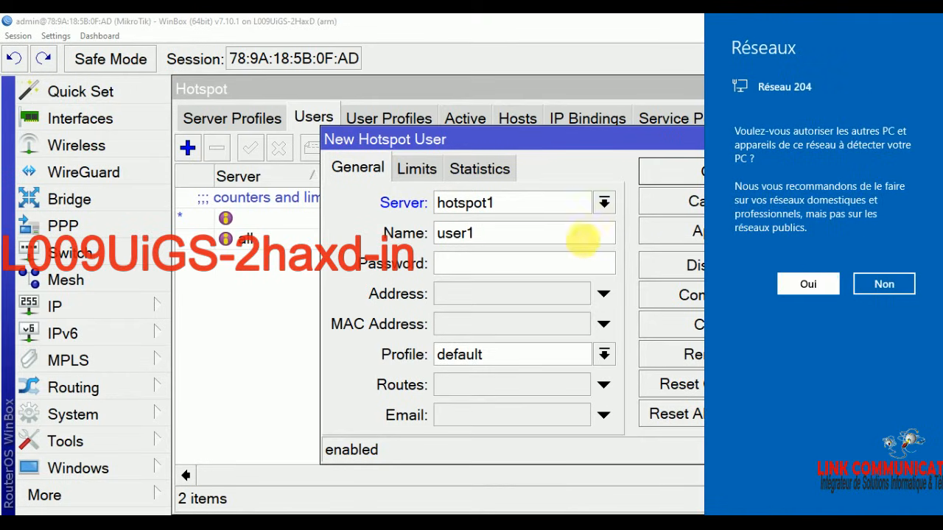
double_click(581, 234)
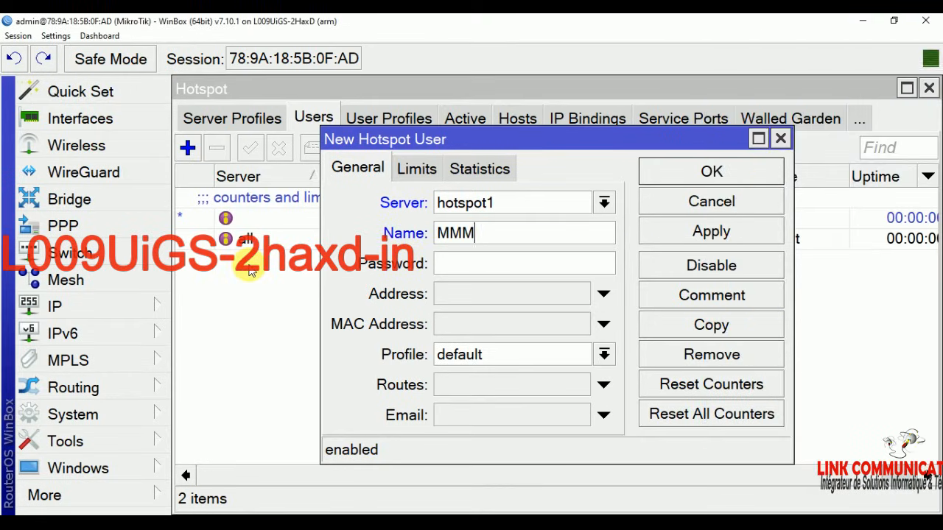
click(458, 255)
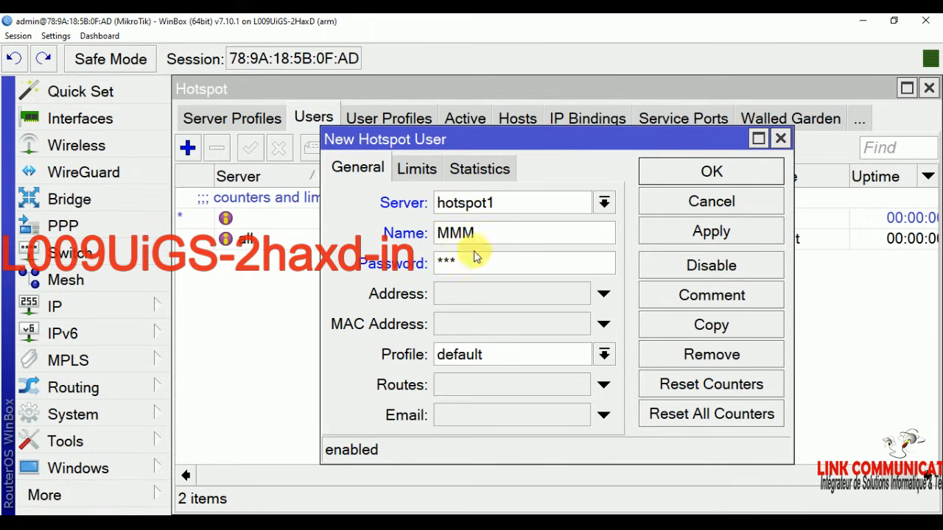
click(740, 172)
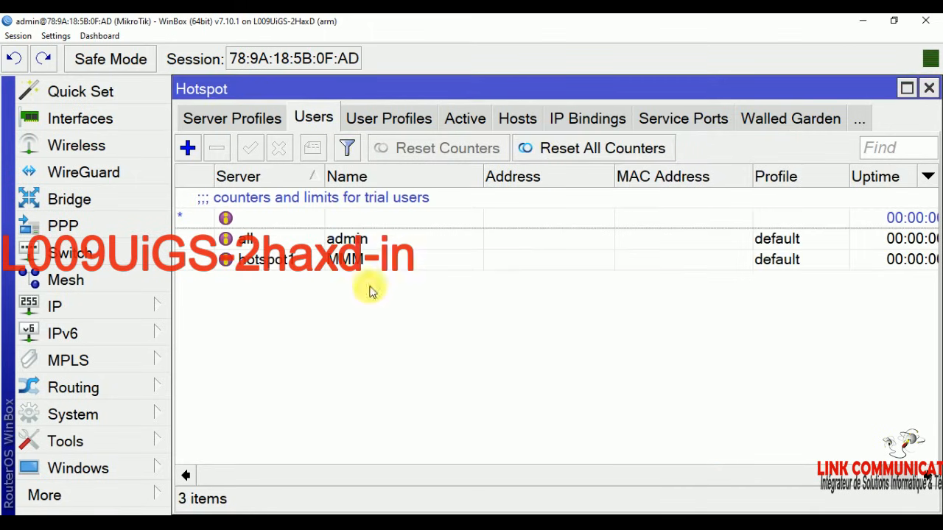
Step: Assign the VENDEUR profile to that first hotspot user
double_click(368, 258)
click(475, 356)
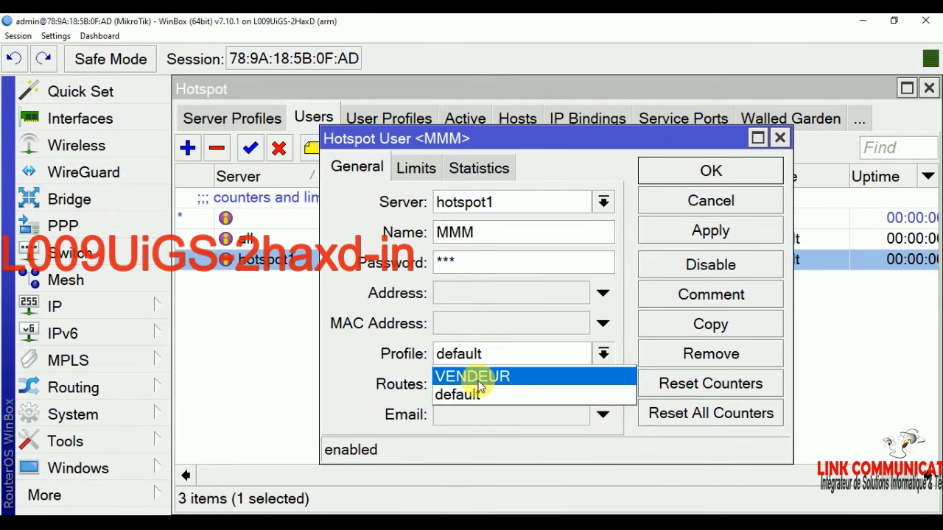
click(477, 376)
click(707, 232)
click(709, 174)
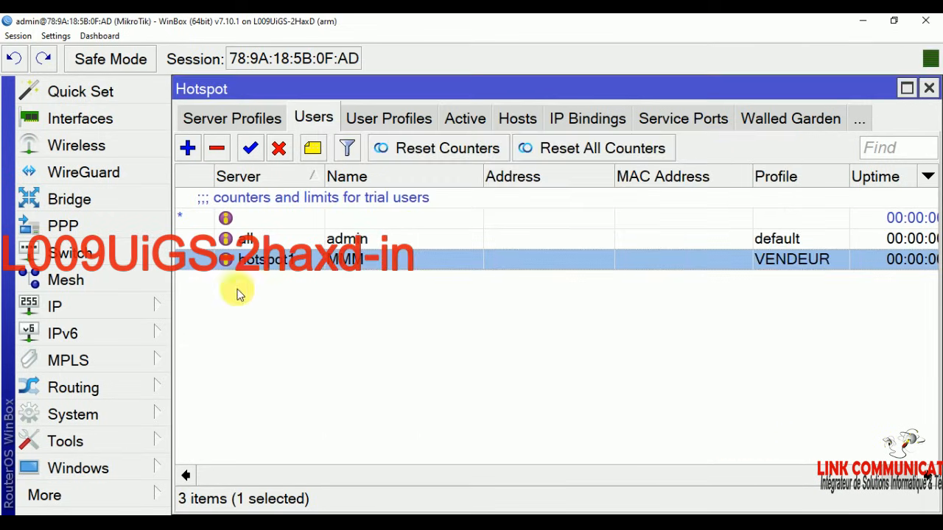
Step: Add a second hotspot1 user named DDD with a password and the VENDEUR profile
click(188, 147)
click(453, 201)
click(460, 238)
key(Tab)
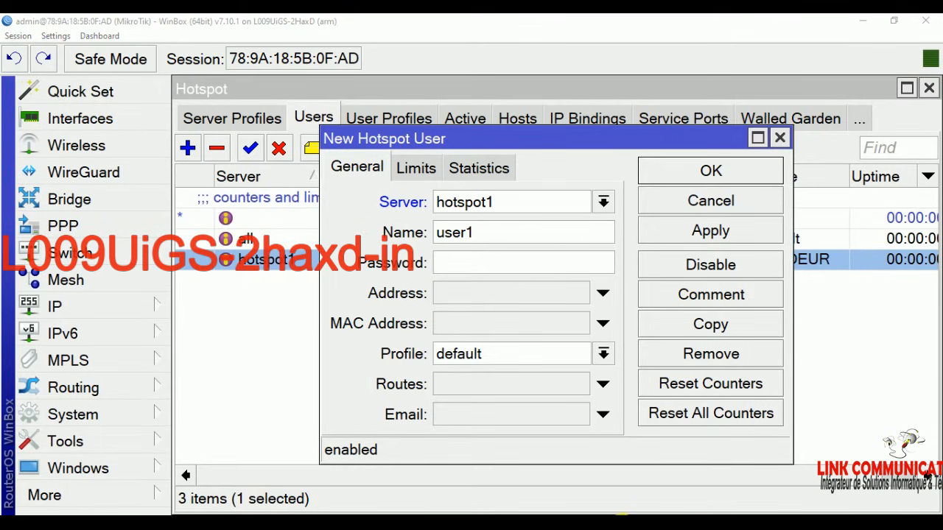
click(599, 513)
click(482, 233)
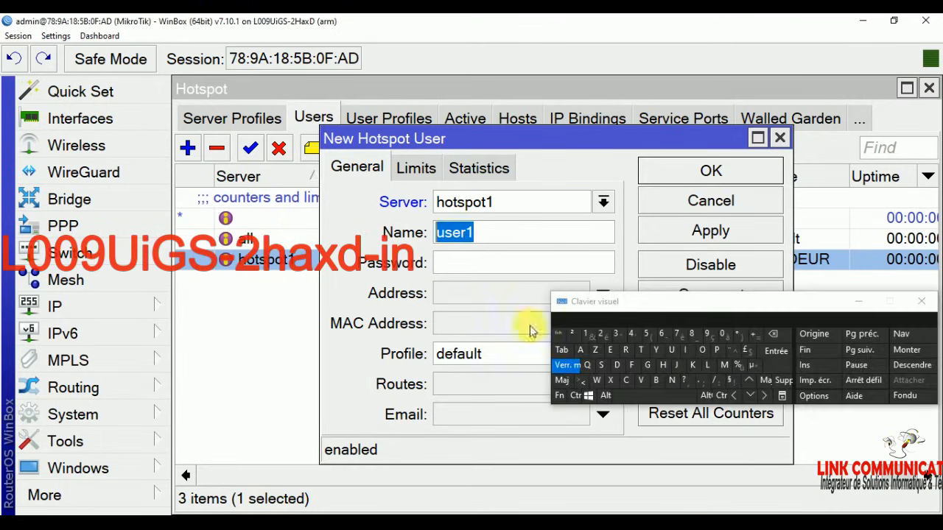
key(Tab)
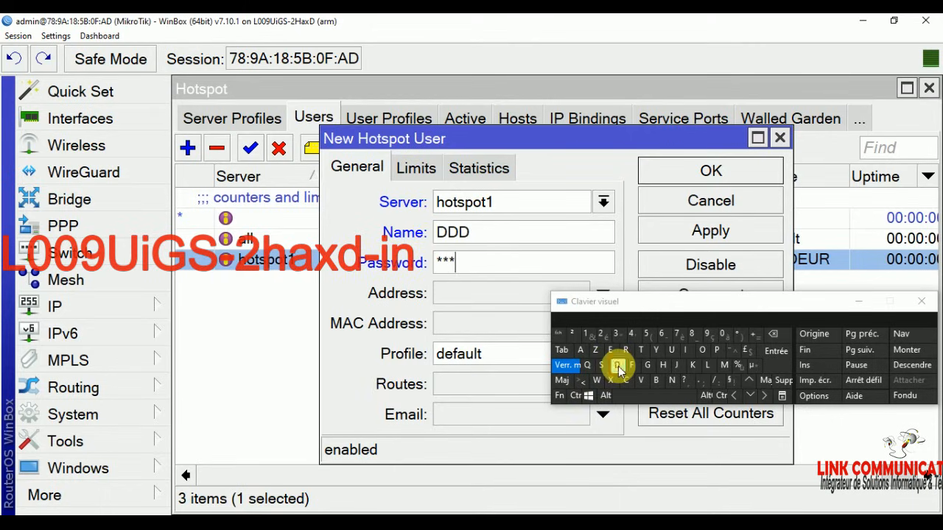
click(478, 354)
click(480, 374)
click(685, 234)
click(715, 172)
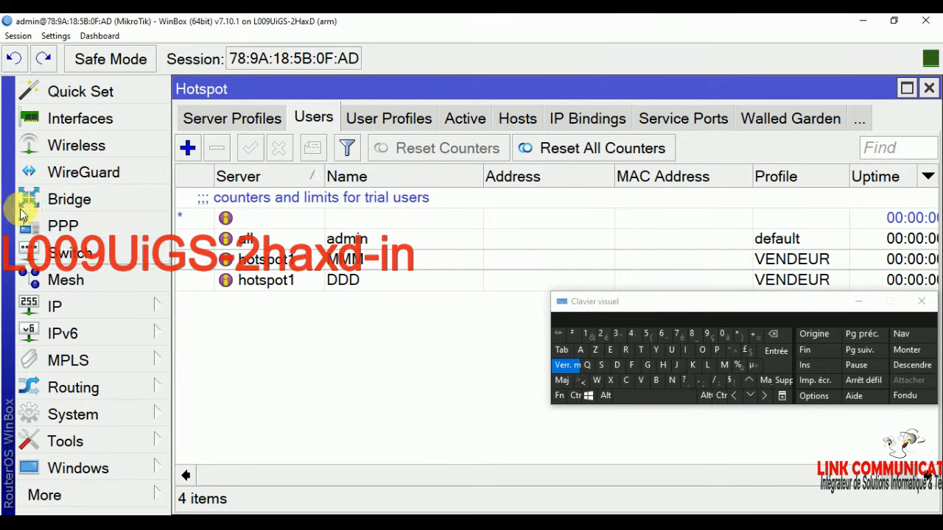
click(74, 308)
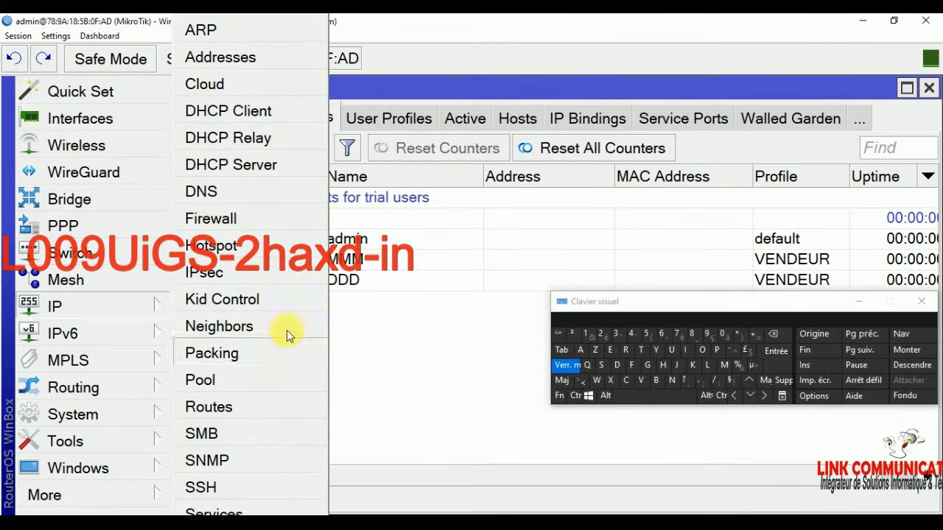
Step: Start a new mangle rule on chain postrouting matching Out. Interface bridge1
click(238, 220)
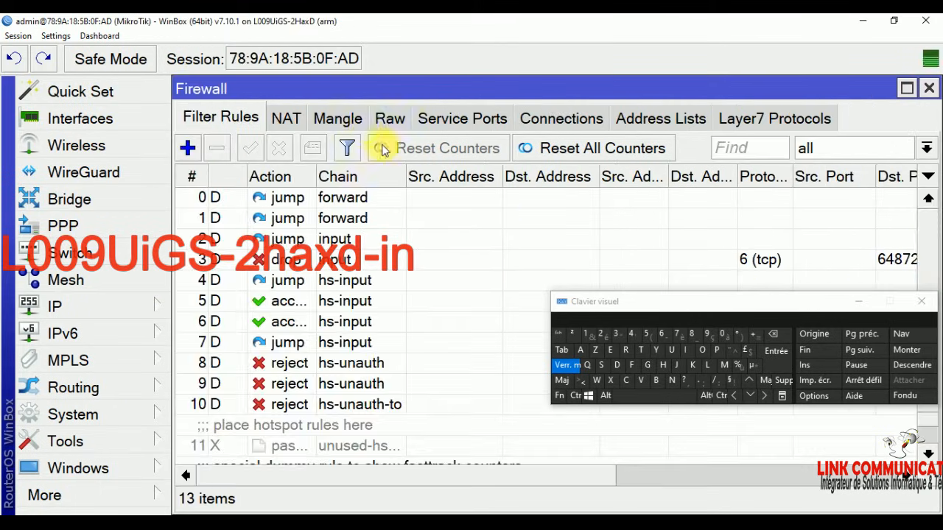
click(329, 122)
click(189, 148)
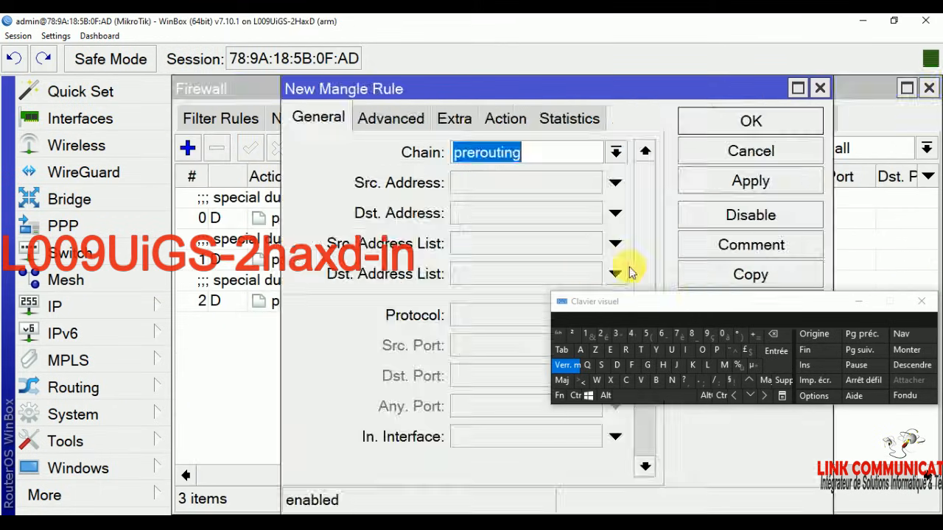
click(614, 152)
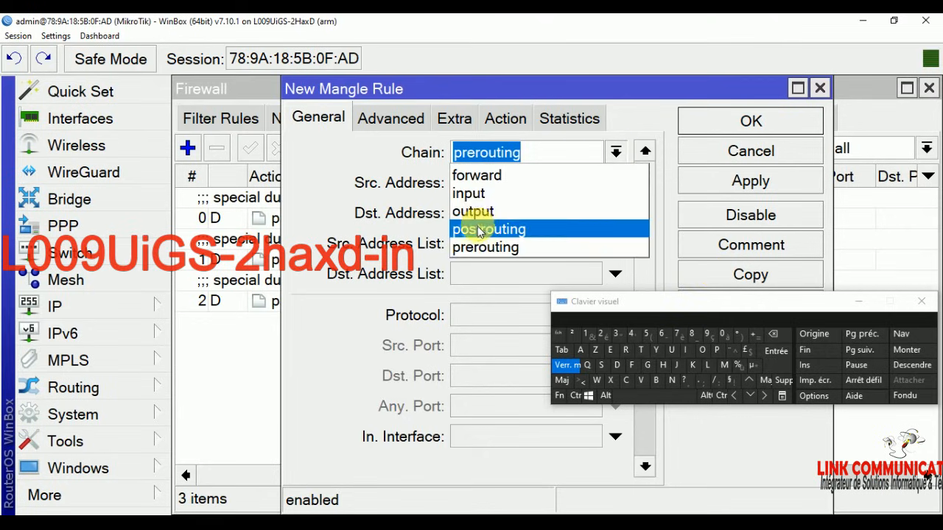
click(489, 229)
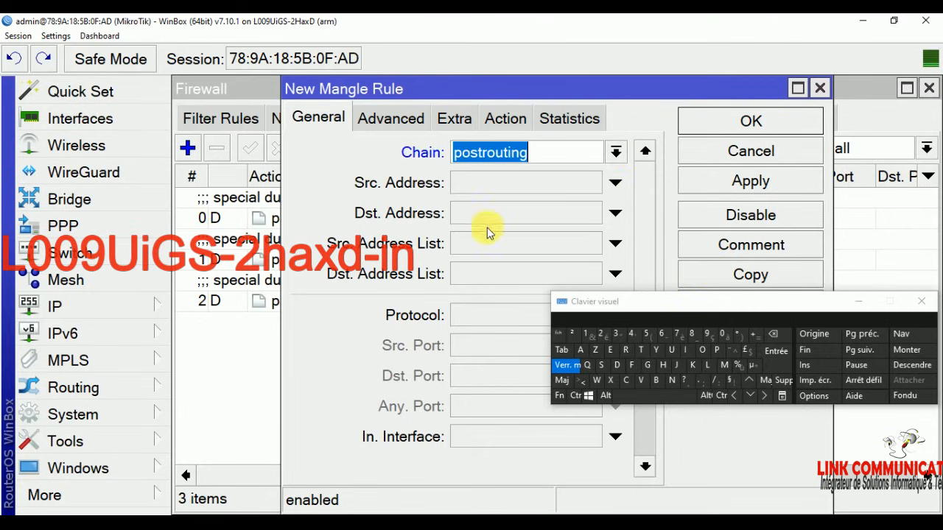
click(859, 302)
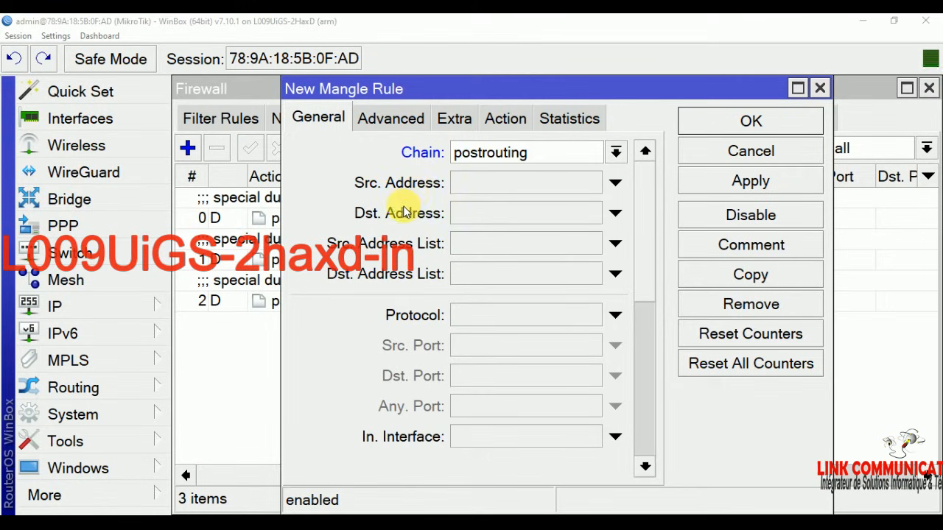
click(614, 213)
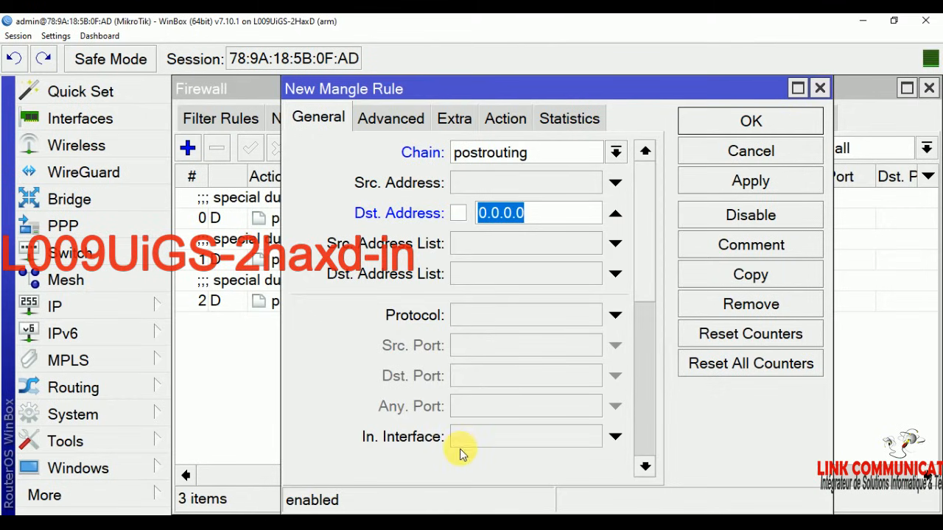
scroll(564, 438, down, 5)
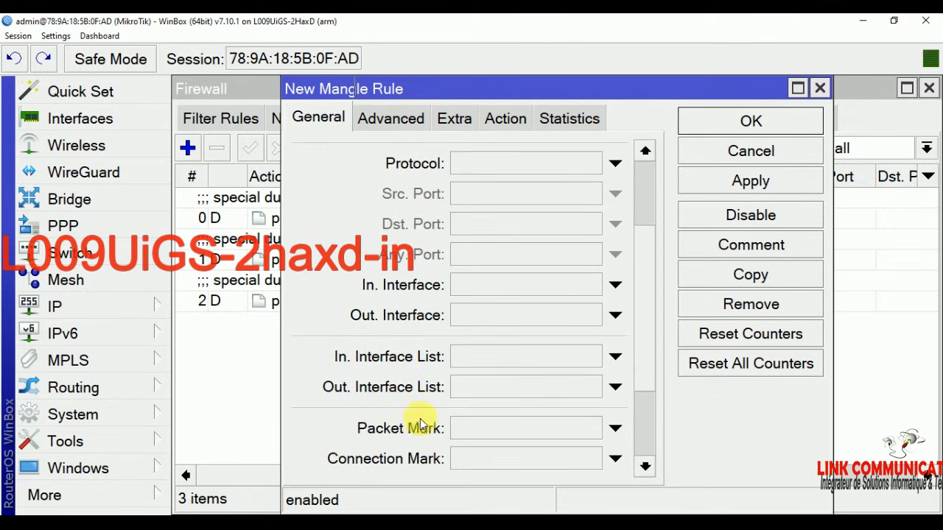
scroll(552, 294, up, 5)
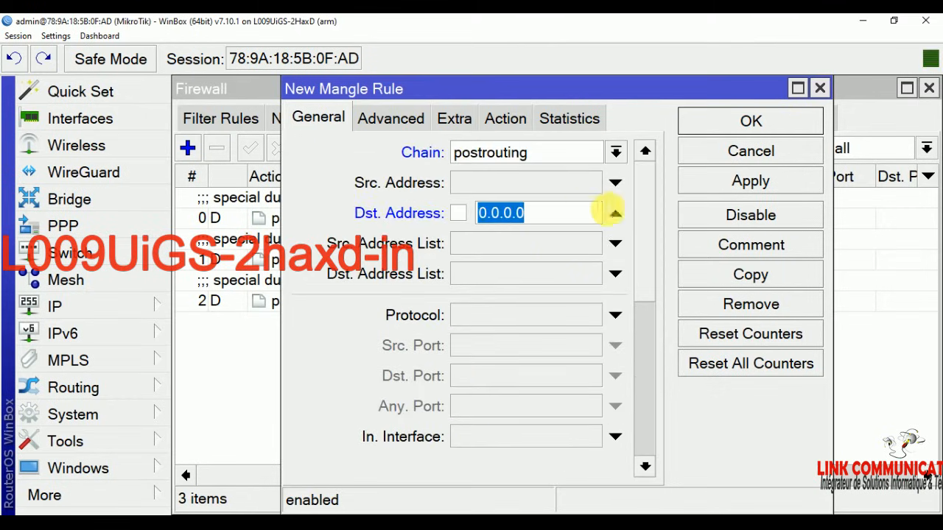
click(614, 212)
scroll(492, 406, down, 1)
scroll(492, 406, down, 5)
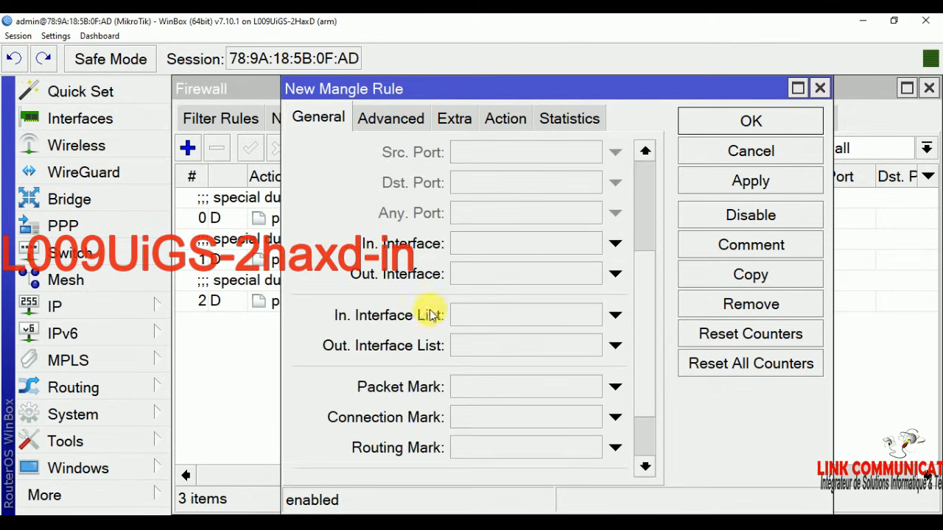
click(614, 274)
click(590, 275)
scroll(541, 61, down, 2)
click(549, 60)
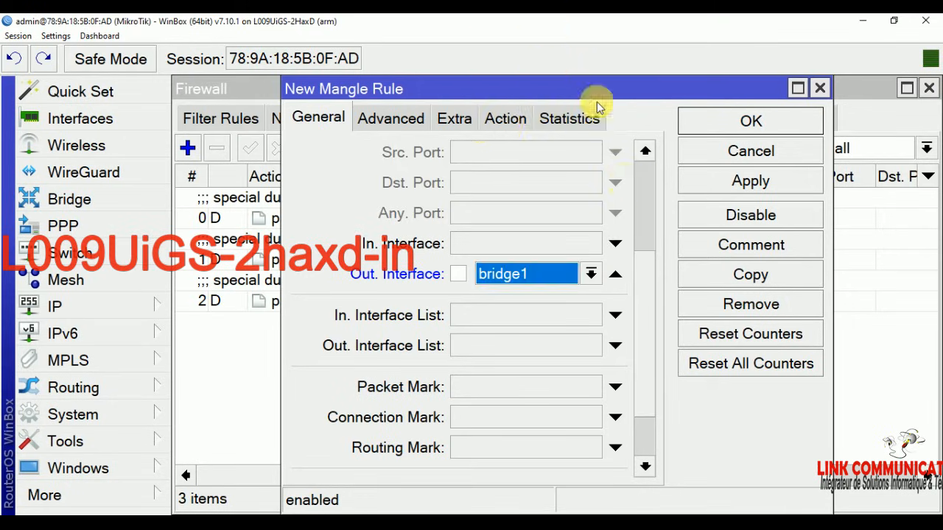
Step: Set the rule's action to change TTL to 1 with passthrough off, and save it
click(519, 119)
click(511, 153)
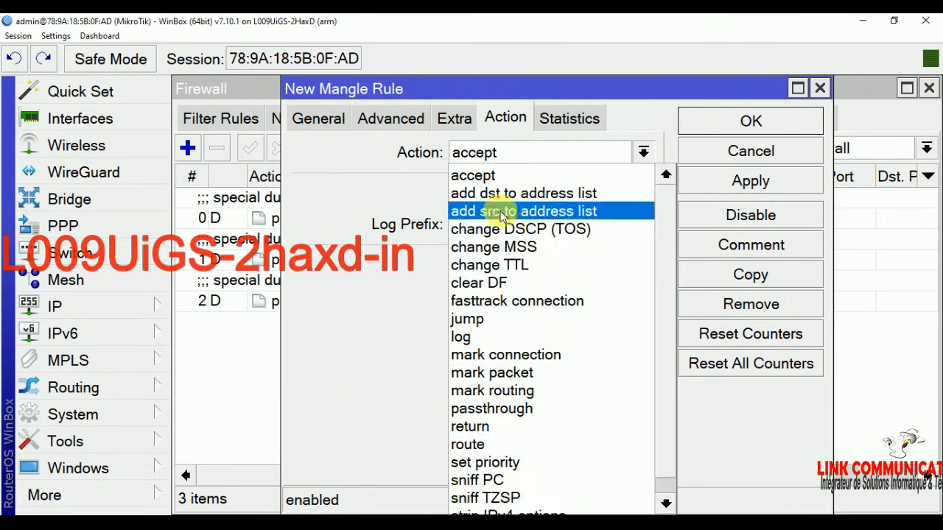
click(537, 265)
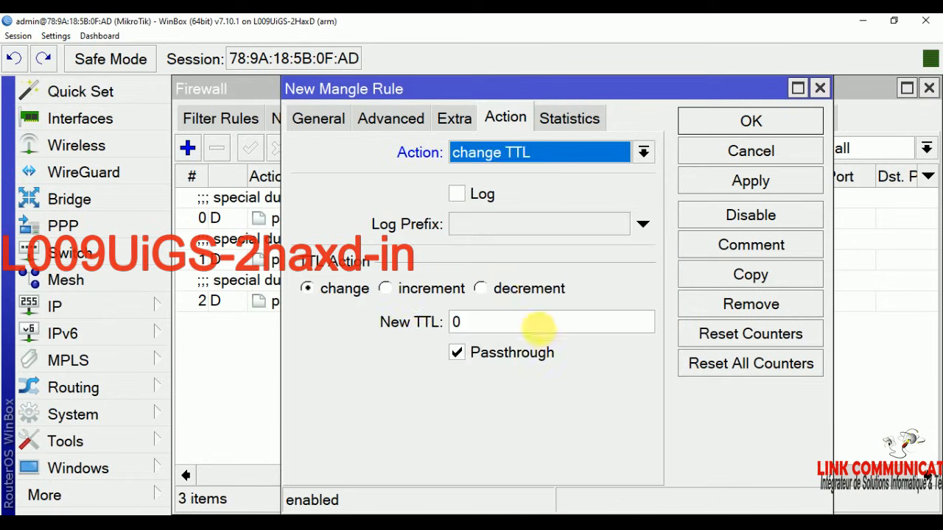
click(484, 322)
text(1)
click(456, 351)
click(752, 182)
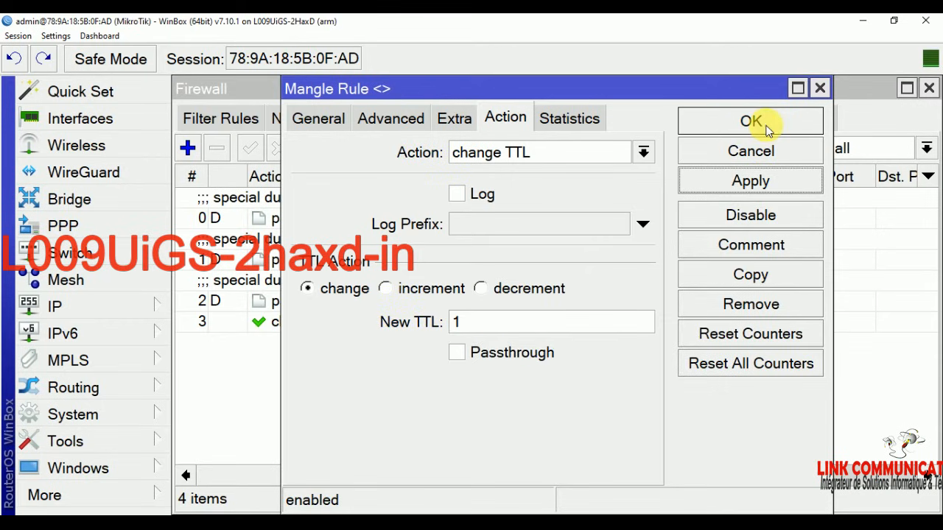
click(751, 122)
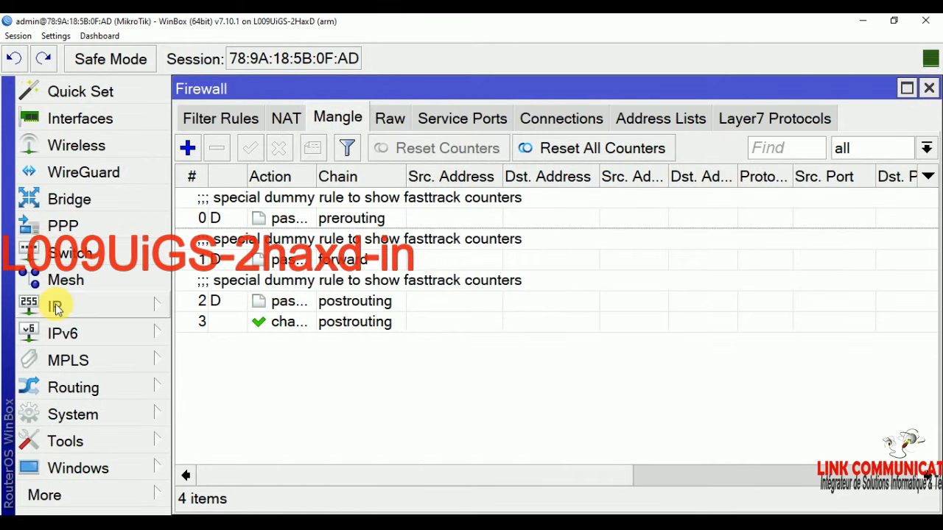
click(75, 417)
click(72, 310)
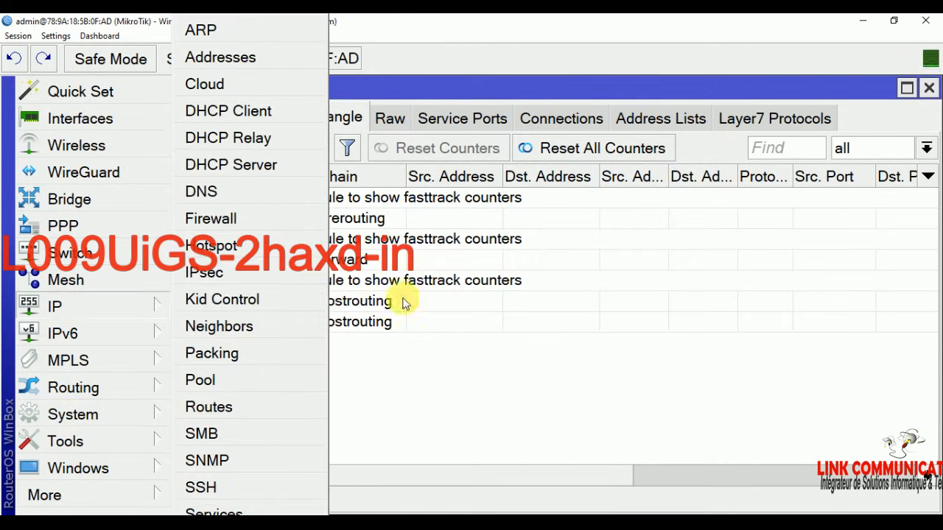
Step: Check in Server Profiles that hsprof1 uses RADIUS, then close it with OK
mouse_move(81, 307)
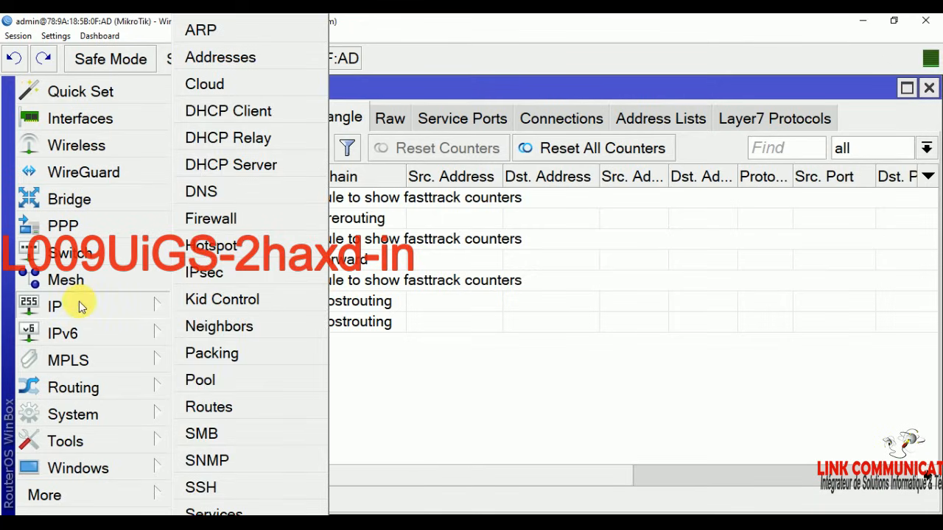
click(213, 245)
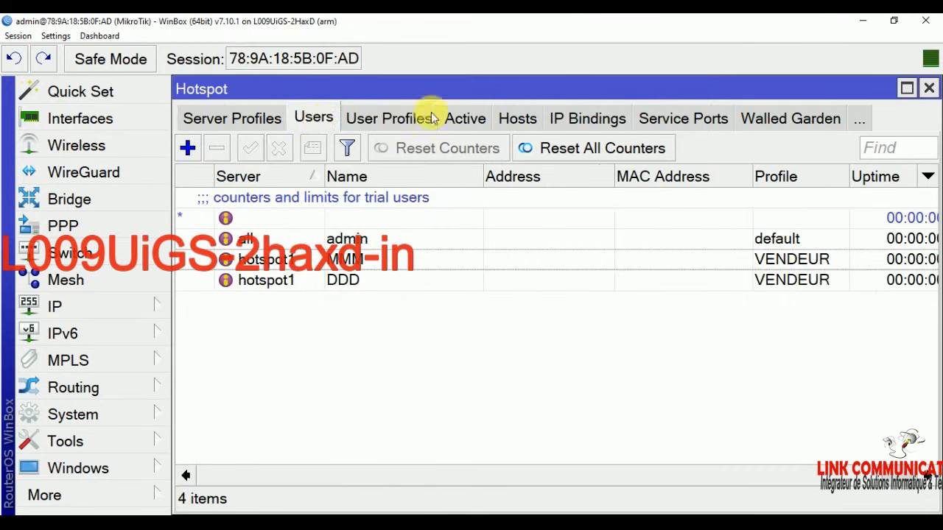
click(257, 119)
double_click(404, 219)
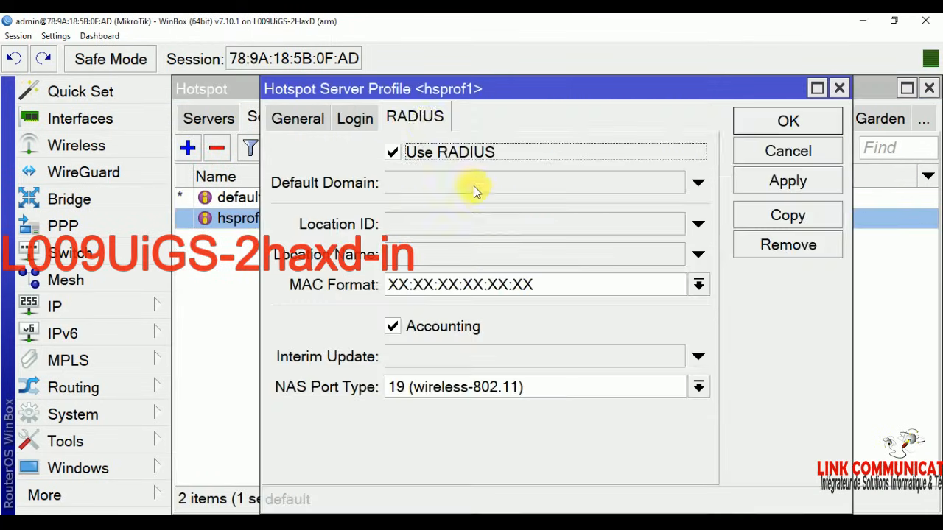
click(810, 128)
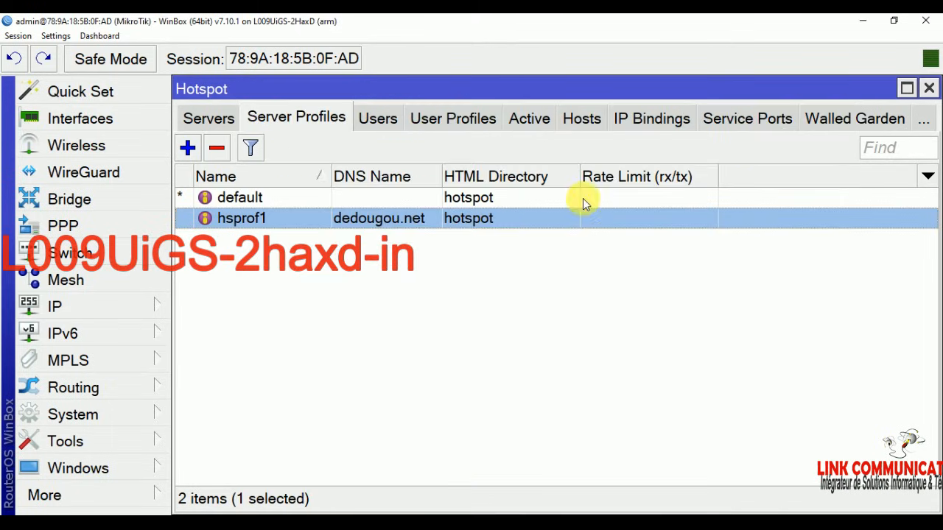
Step: Change the router clock's time zone from Africa/Lome to Africa/Ouagadougou and apply it
click(81, 414)
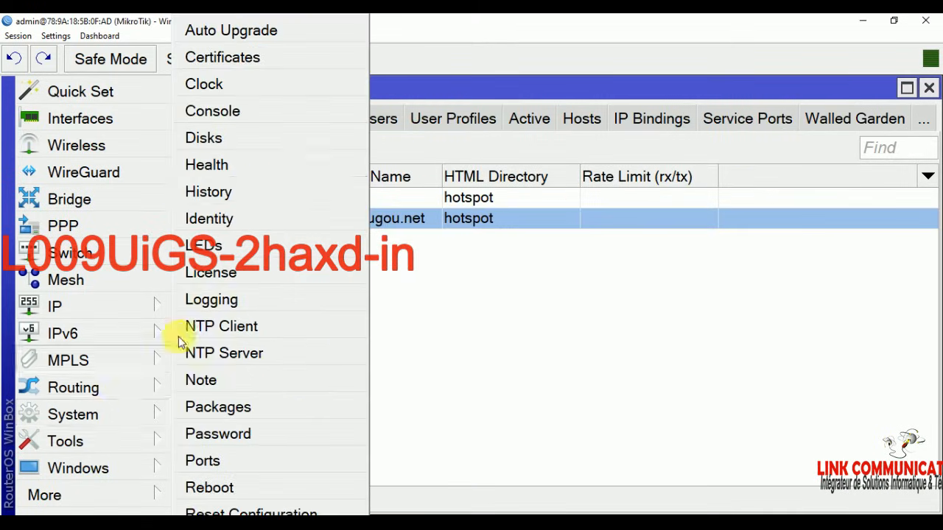
click(227, 84)
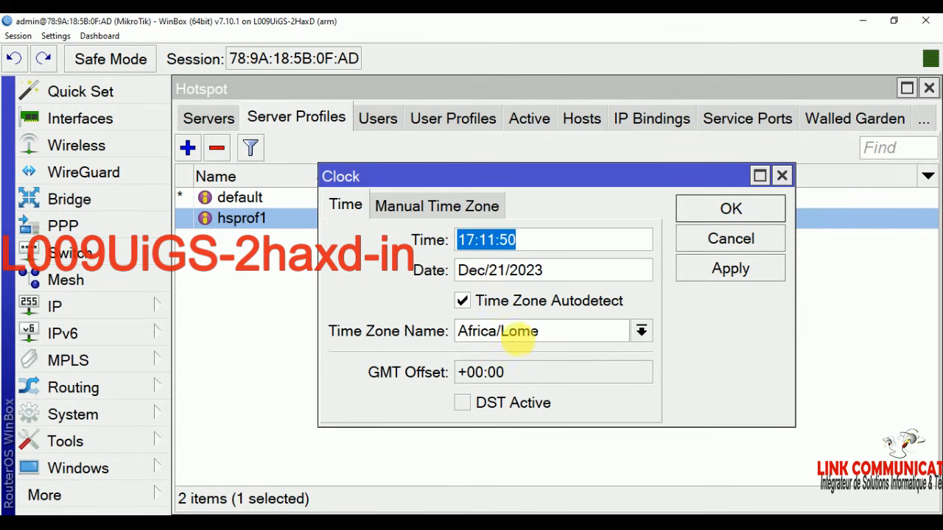
click(641, 332)
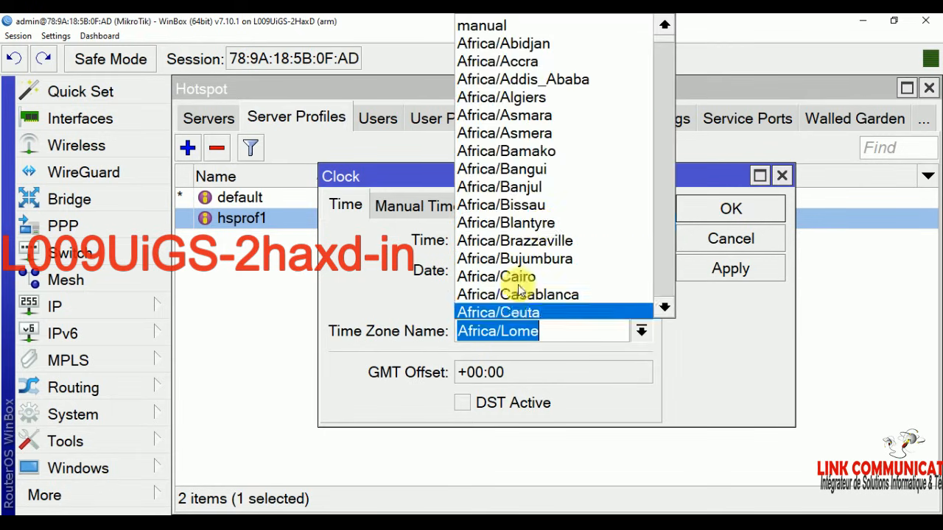
scroll(536, 234, down, 4)
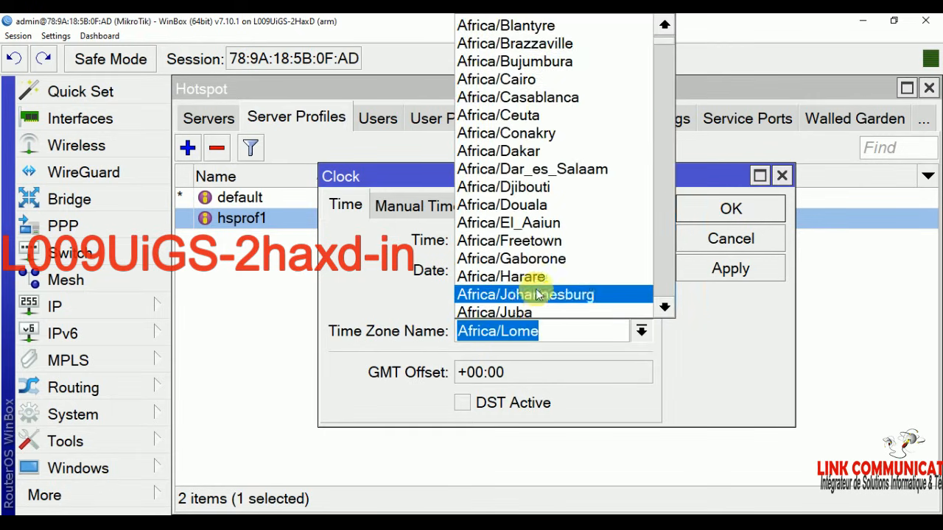
scroll(536, 265, down, 3)
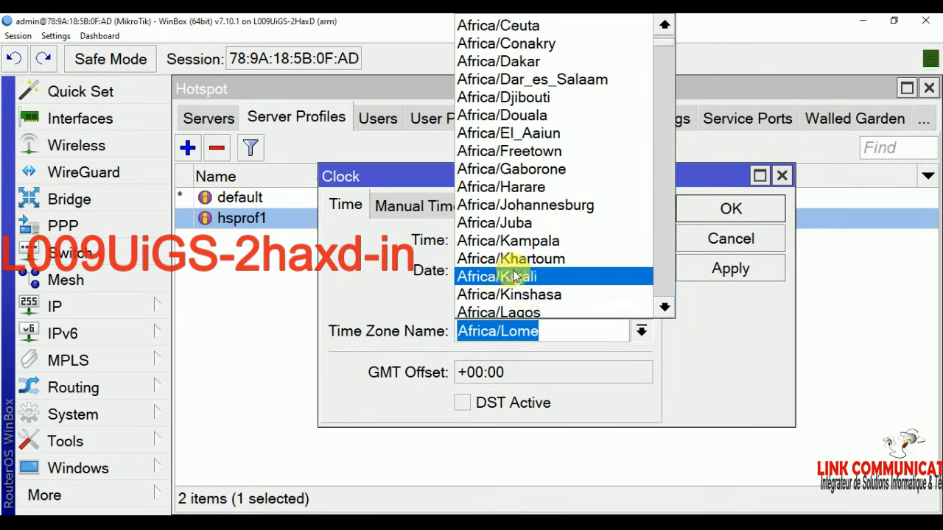
scroll(520, 284, down, 2)
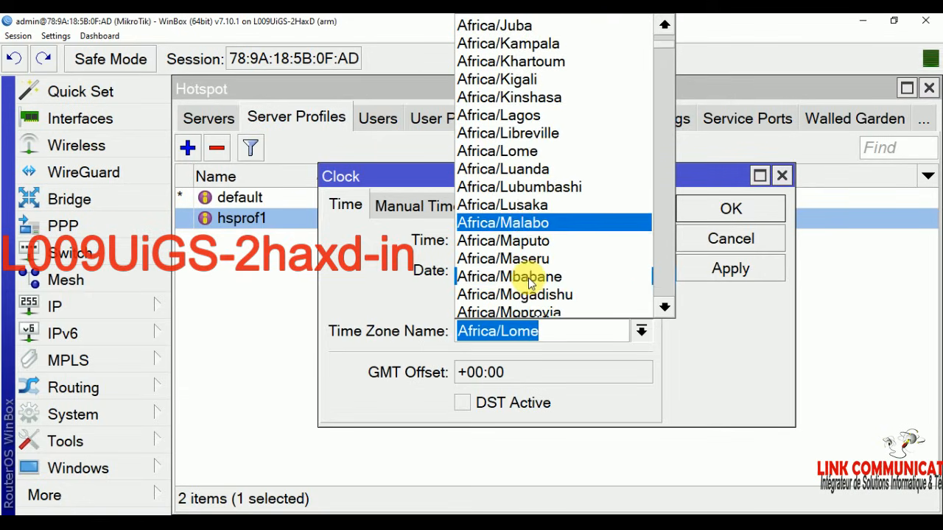
scroll(526, 294, down, 2)
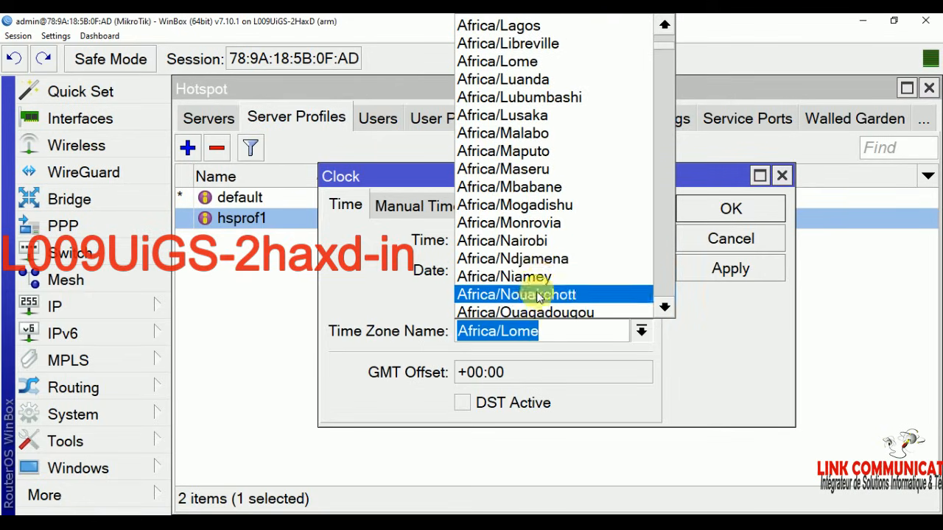
click(543, 312)
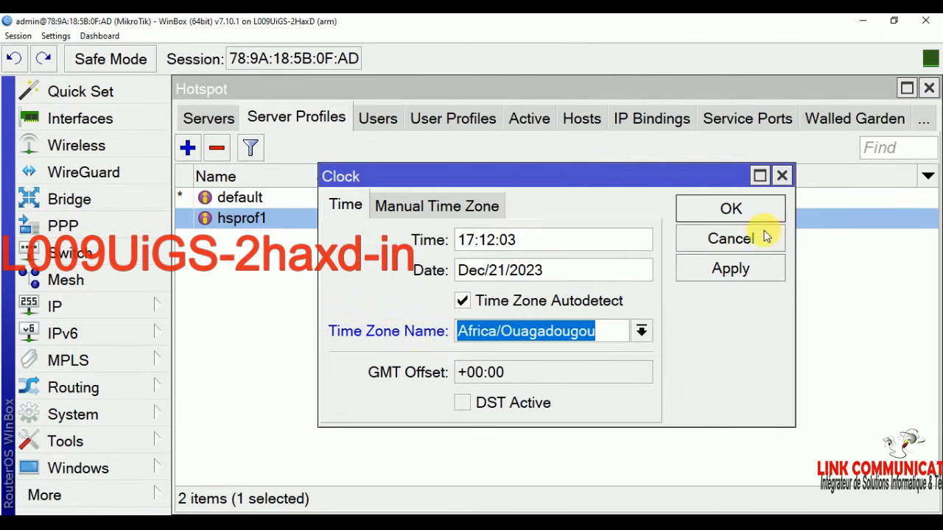
click(746, 277)
click(745, 212)
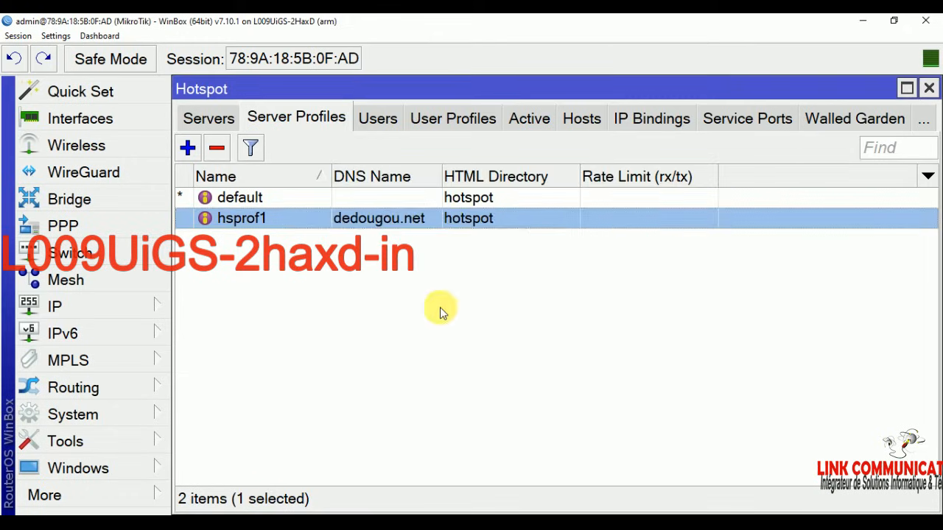
click(415, 341)
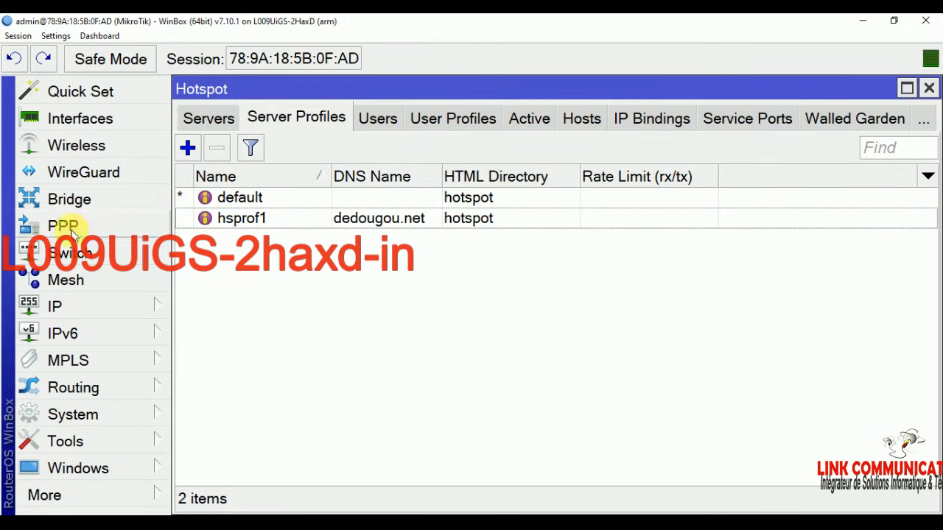
Step: Copy DEDOUGOU from the Word notes and paste it as the router identity, then apply
click(70, 415)
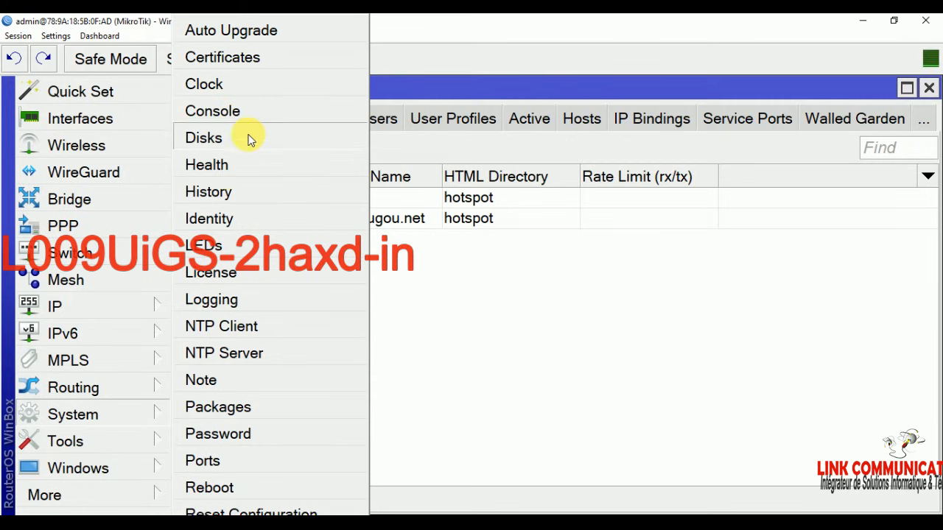
click(226, 224)
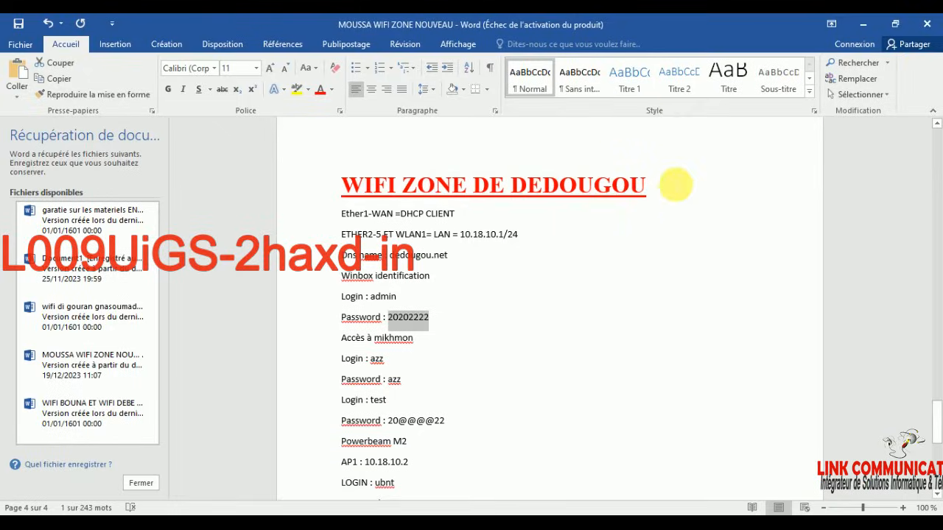
drag(669, 184, 510, 189)
right_click(571, 190)
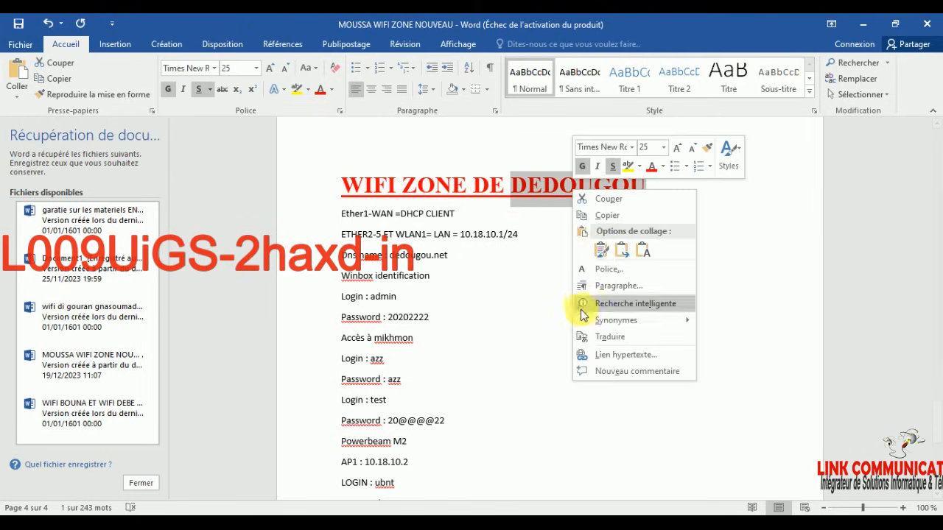
click(607, 215)
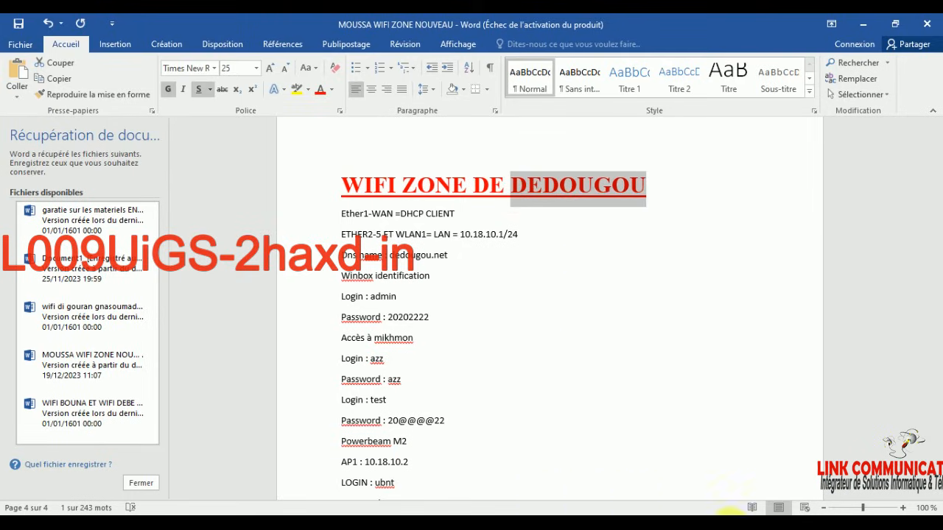
click(370, 528)
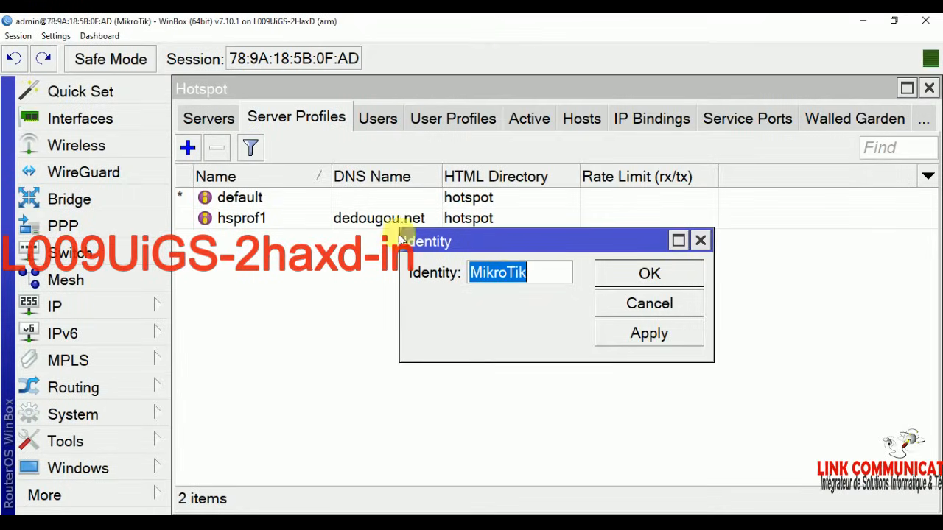
right_click(515, 269)
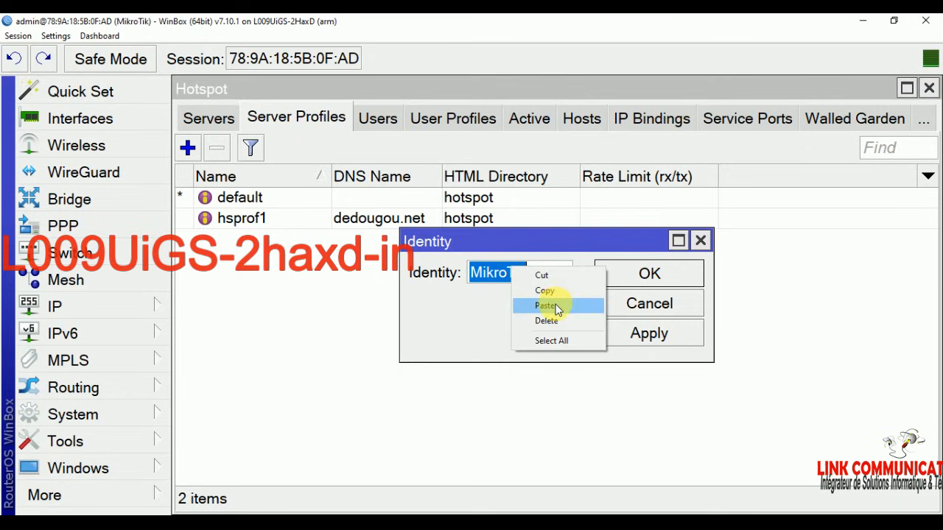
click(561, 306)
click(677, 336)
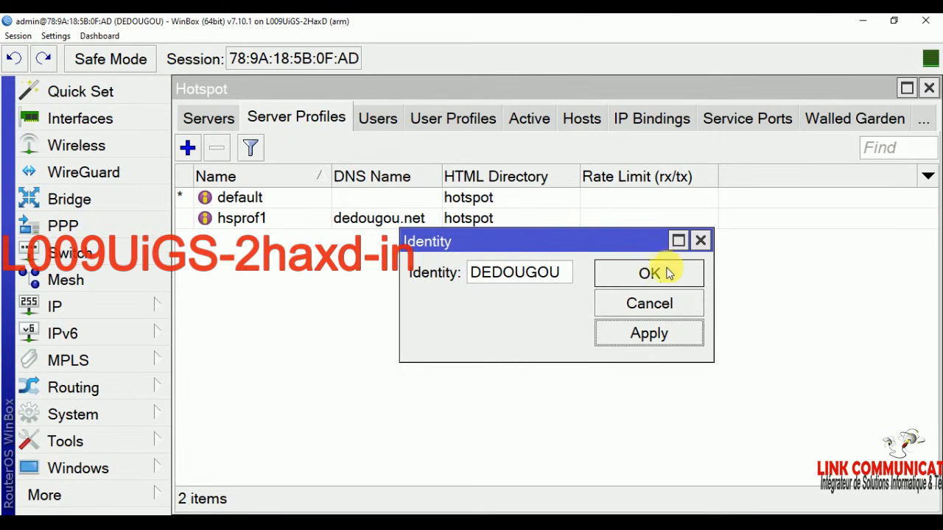
click(666, 272)
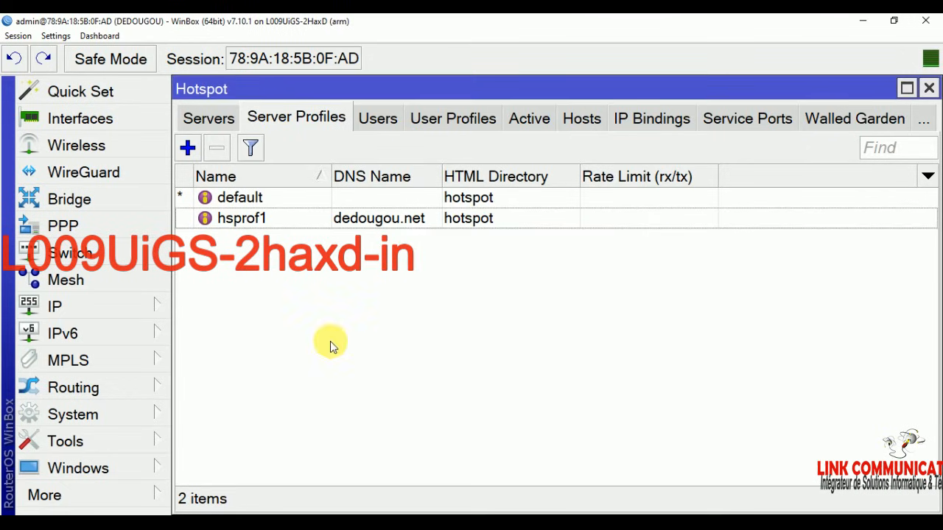
click(66, 416)
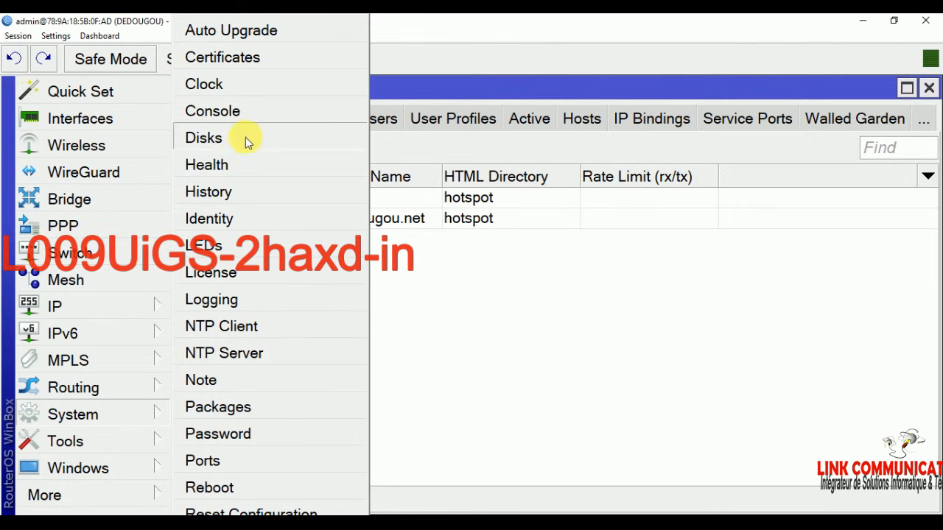
Step: Enable the NTP client in unicast mode and apply it
click(244, 328)
click(432, 180)
click(739, 244)
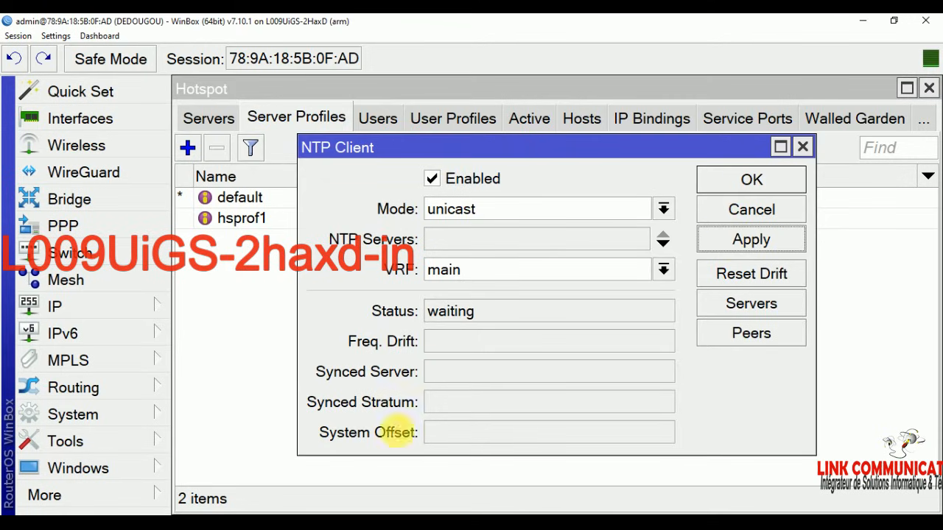
click(459, 372)
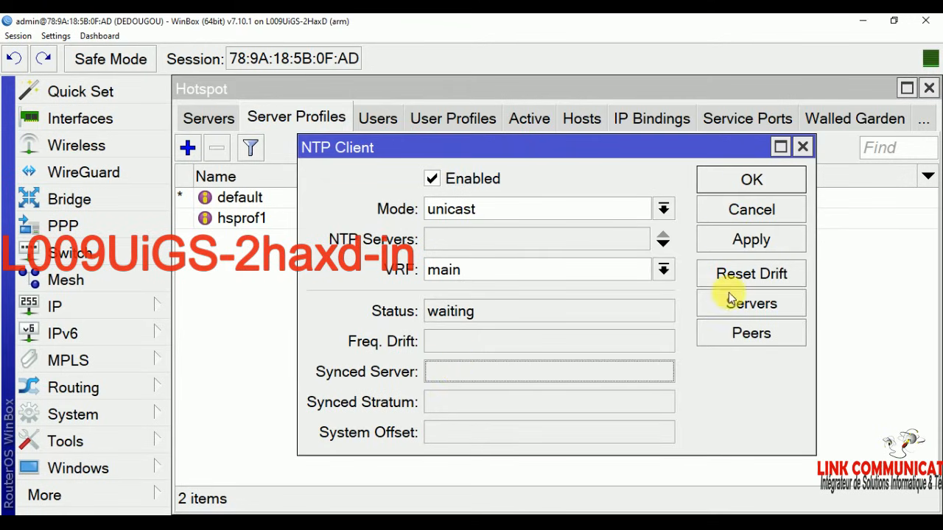
click(748, 180)
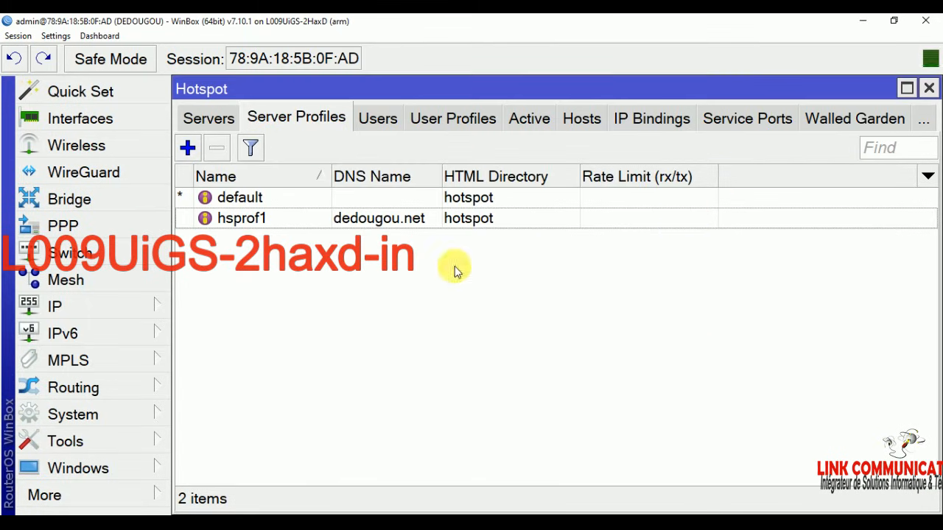
Step: Enable the NTP server with Multicast turned on and apply it
click(89, 416)
click(243, 357)
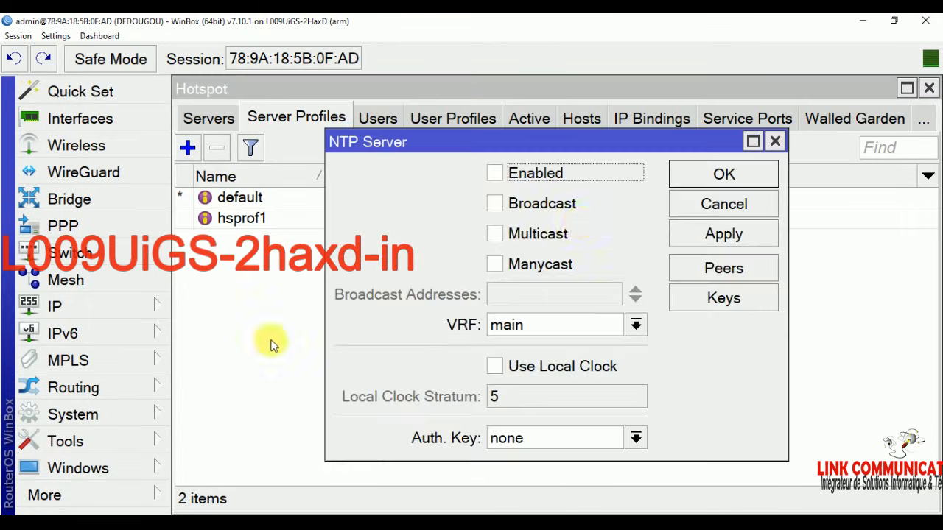
click(497, 175)
click(495, 234)
click(743, 240)
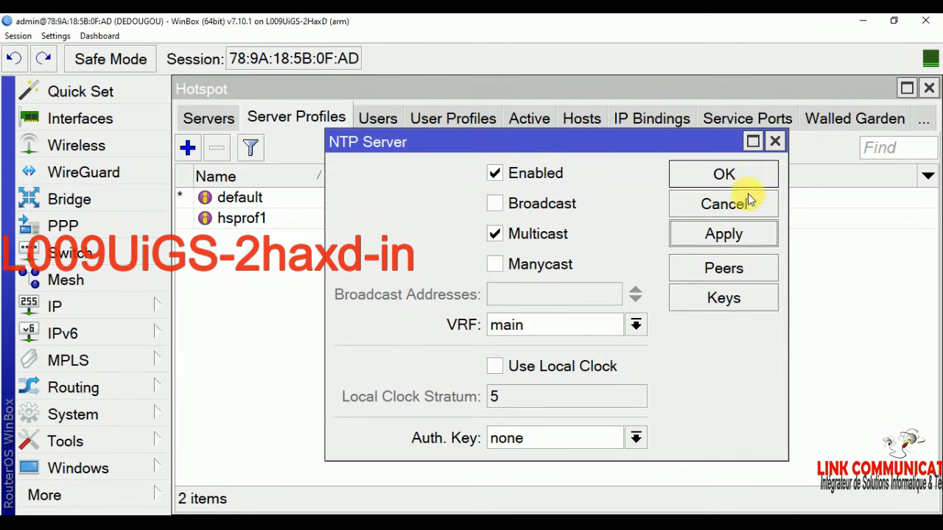
click(745, 179)
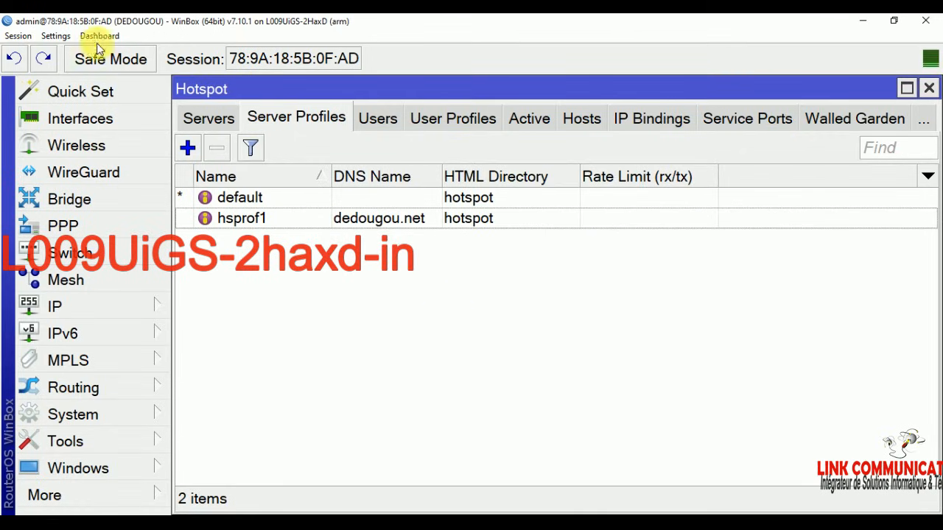
Step: Shrink the WinBox display and accept incoming RADIUS on port 3799
click(55, 35)
click(80, 103)
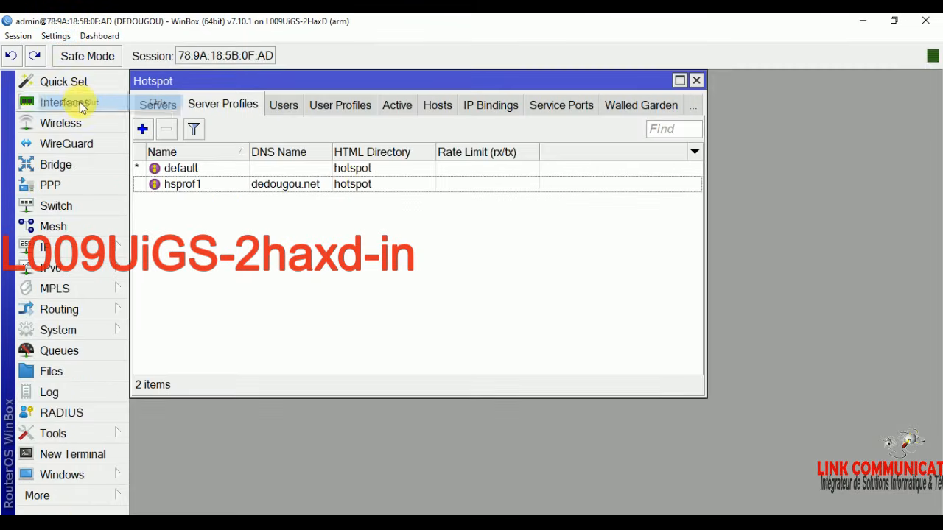
click(62, 413)
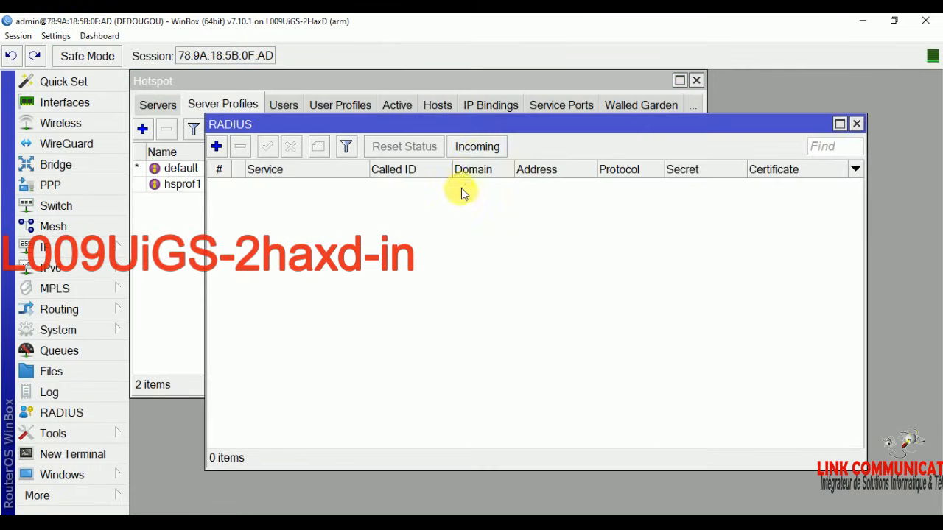
click(477, 146)
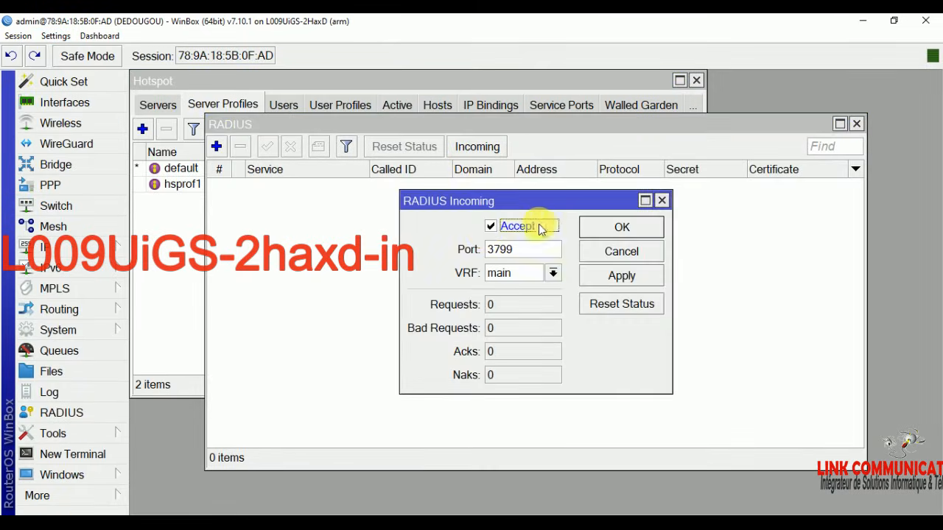
click(621, 227)
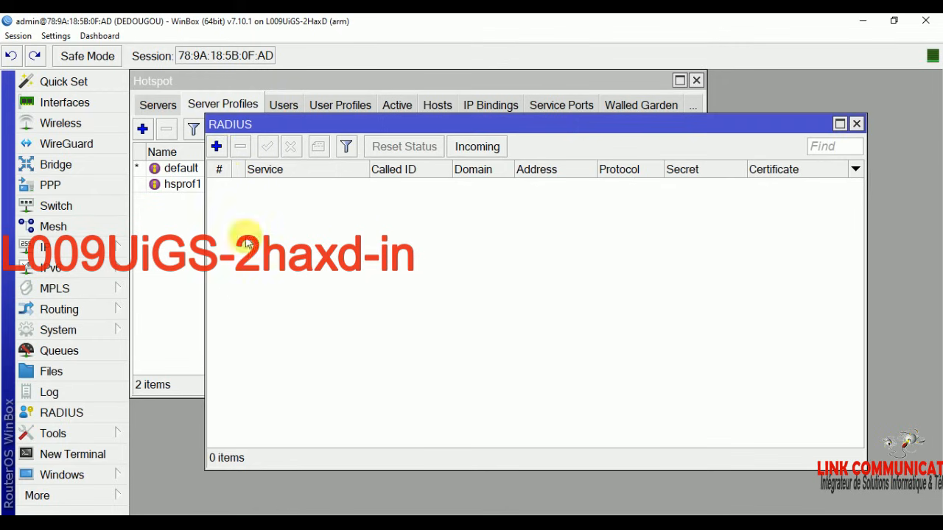
Step: Add a hotspot RADIUS server at 127.0.0.1 over udp with its secret
click(217, 146)
click(457, 159)
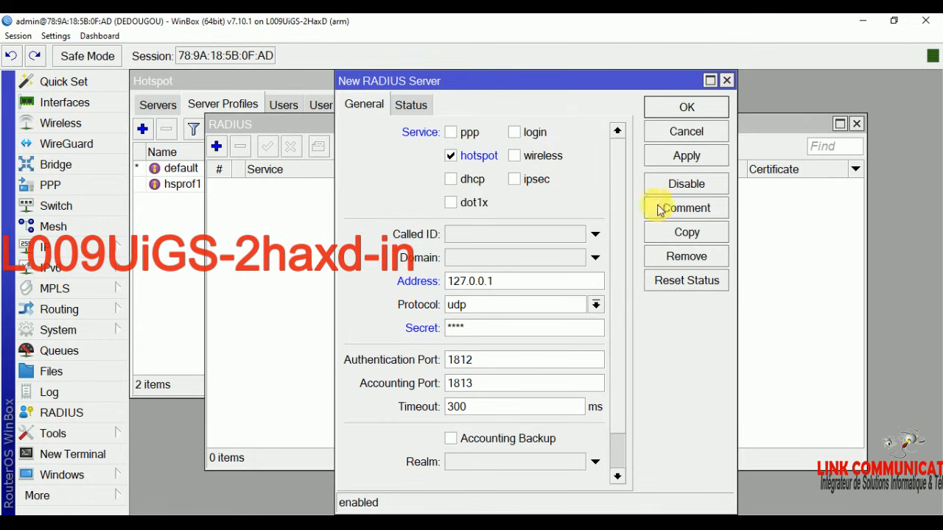
click(713, 156)
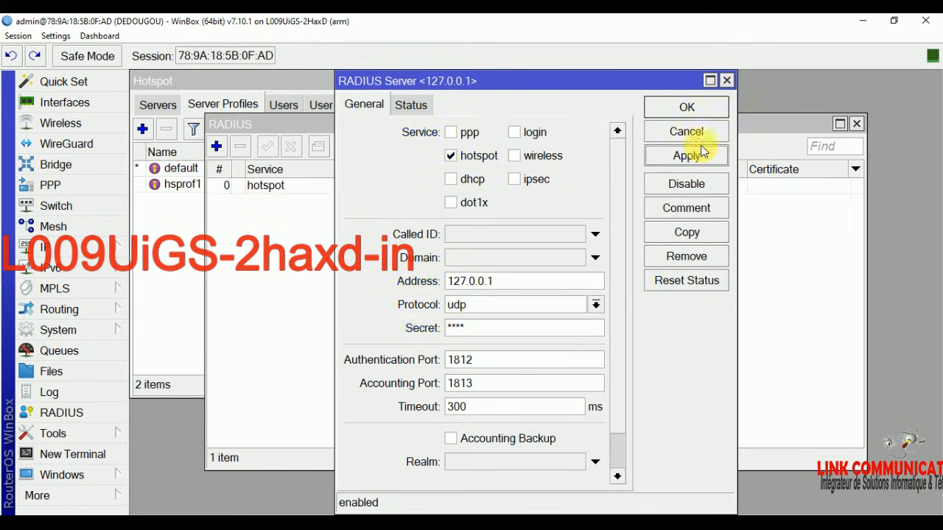
click(687, 108)
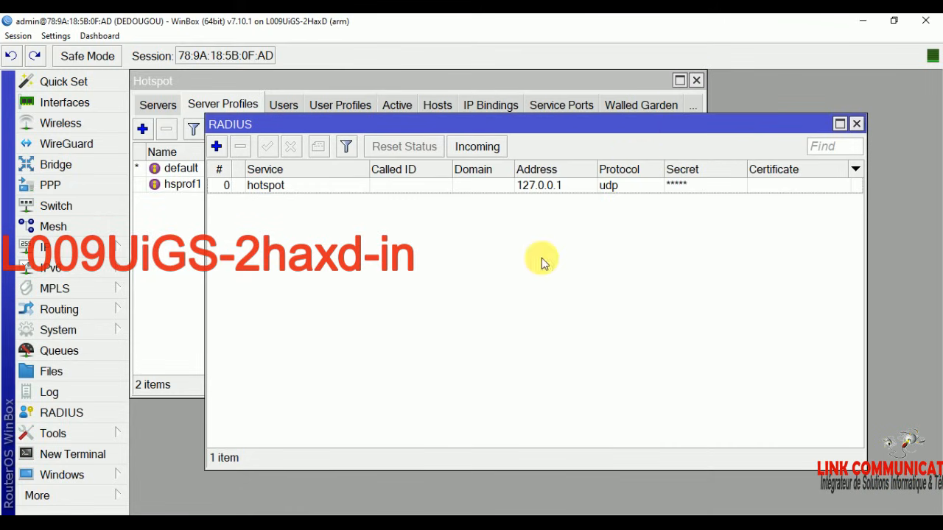
click(71, 333)
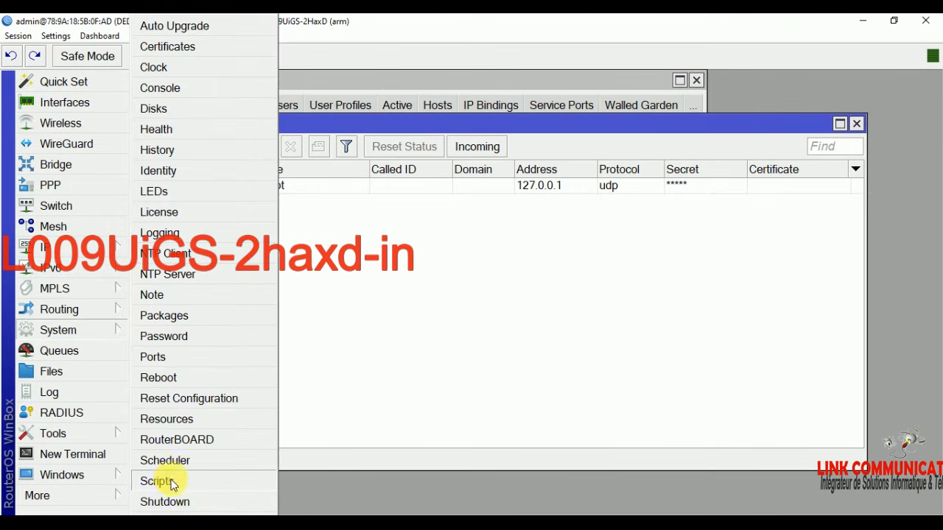
Step: Copy the password from the Word notes into New and Confirm Password and submit it
click(167, 336)
click(512, 302)
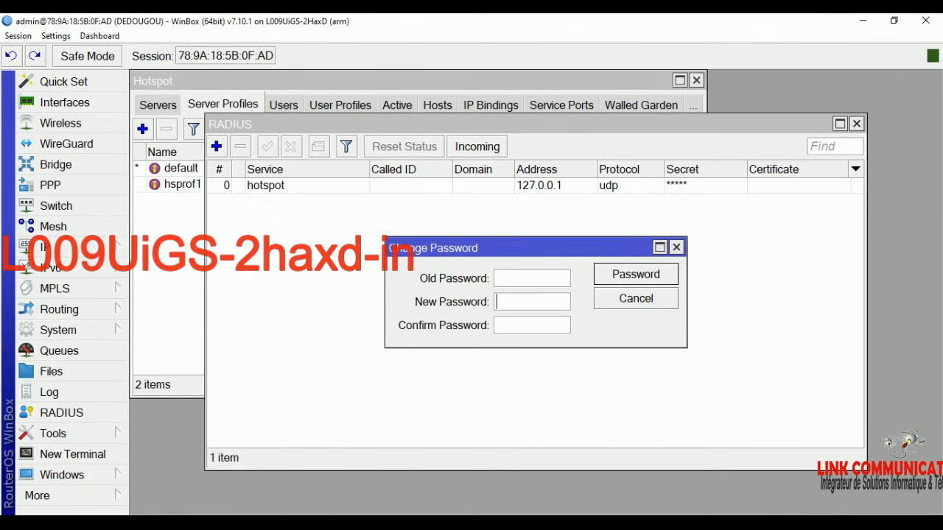
key(alt+Tab)
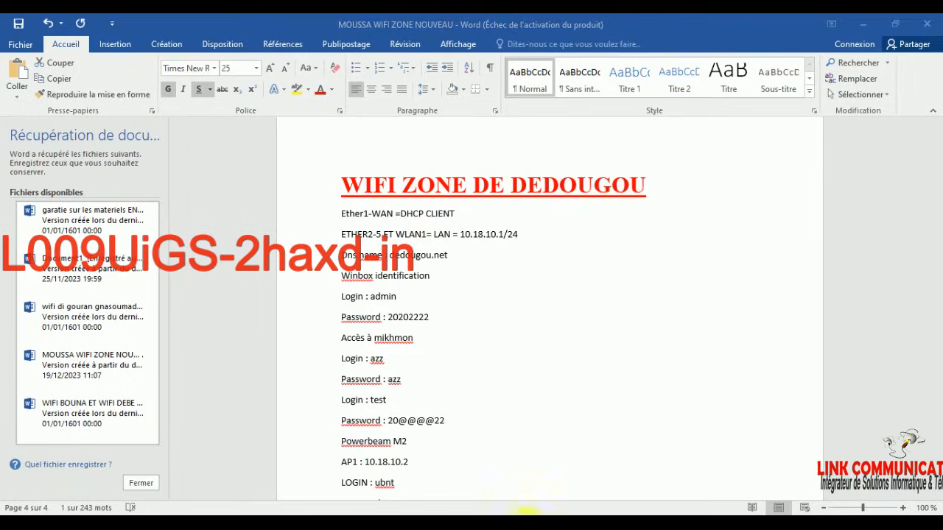
drag(430, 318, 391, 321)
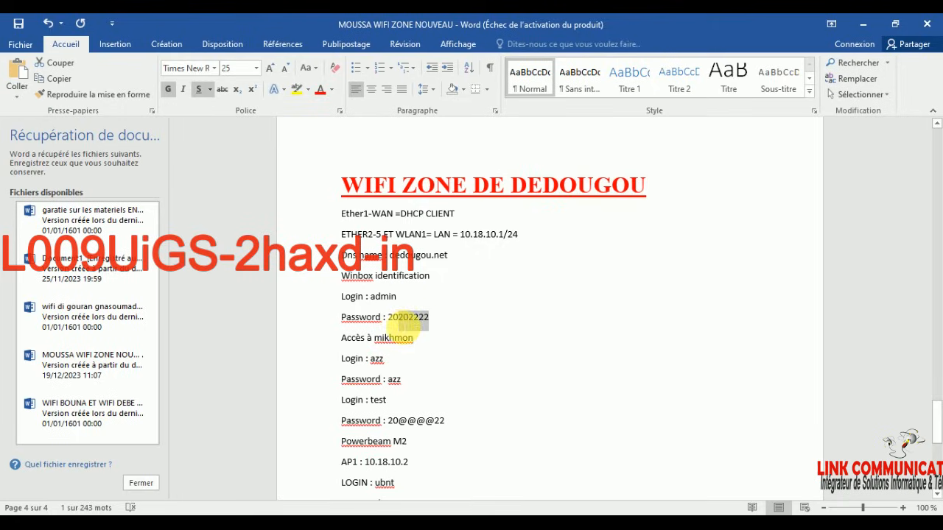
right_click(396, 324)
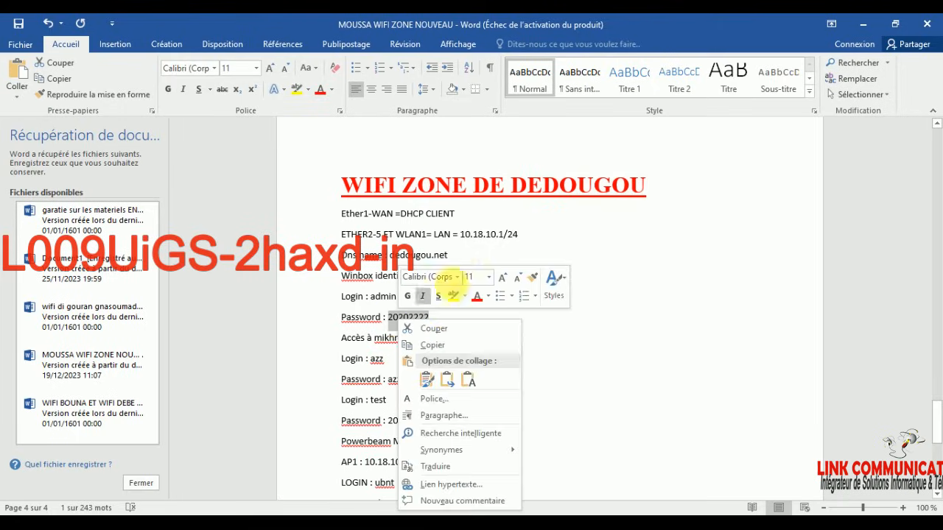
click(442, 344)
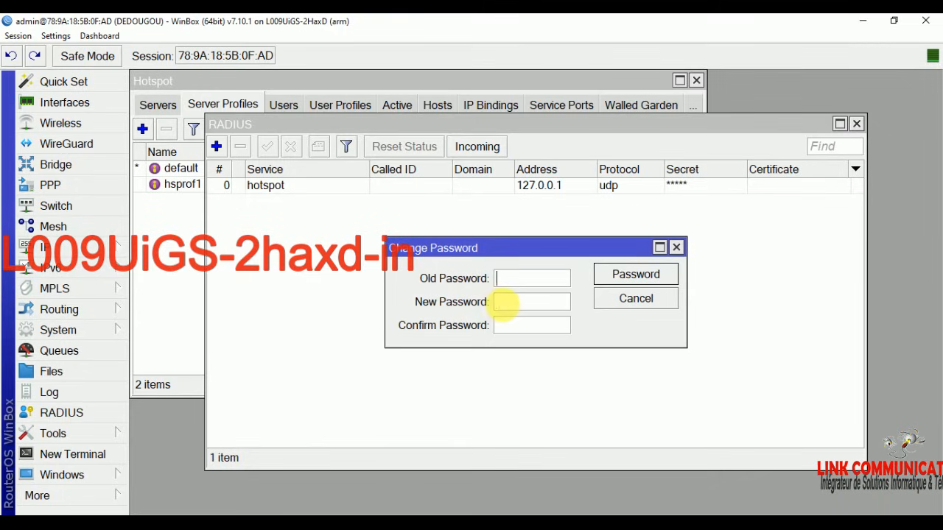
right_click(504, 304)
click(534, 335)
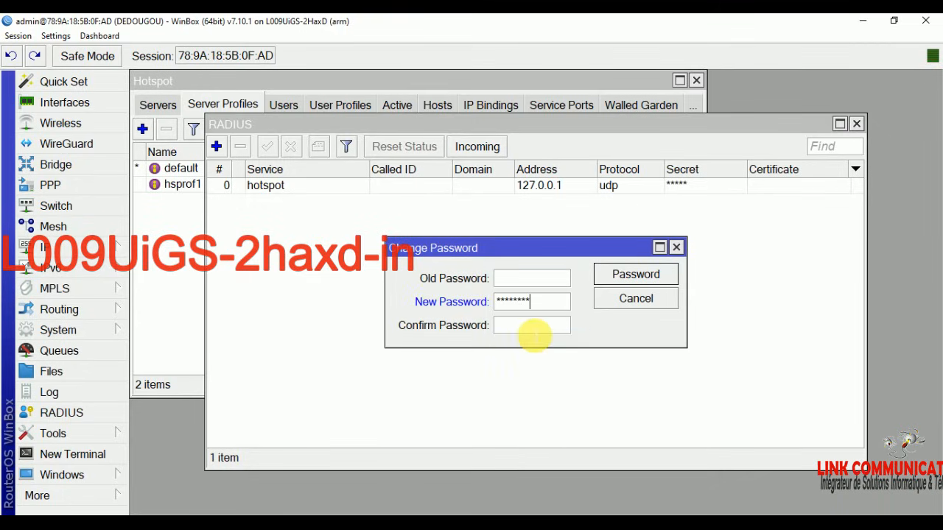
right_click(534, 335)
click(556, 369)
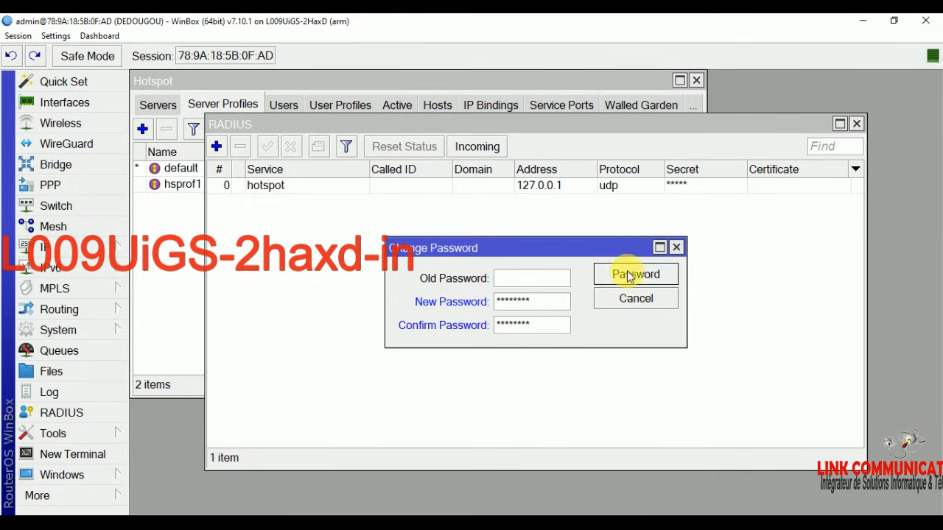
click(630, 276)
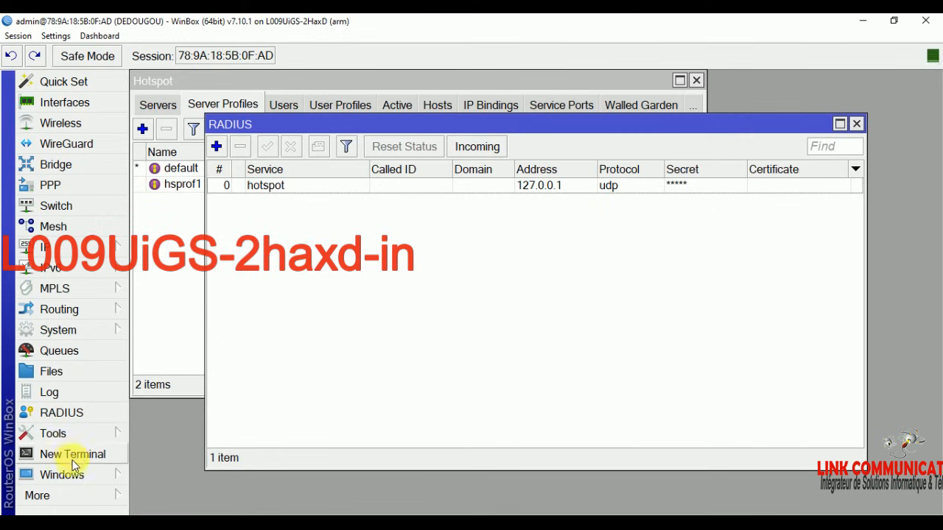
click(59, 330)
Step: Shrink the WinBox interface display so more menu items fit
click(44, 494)
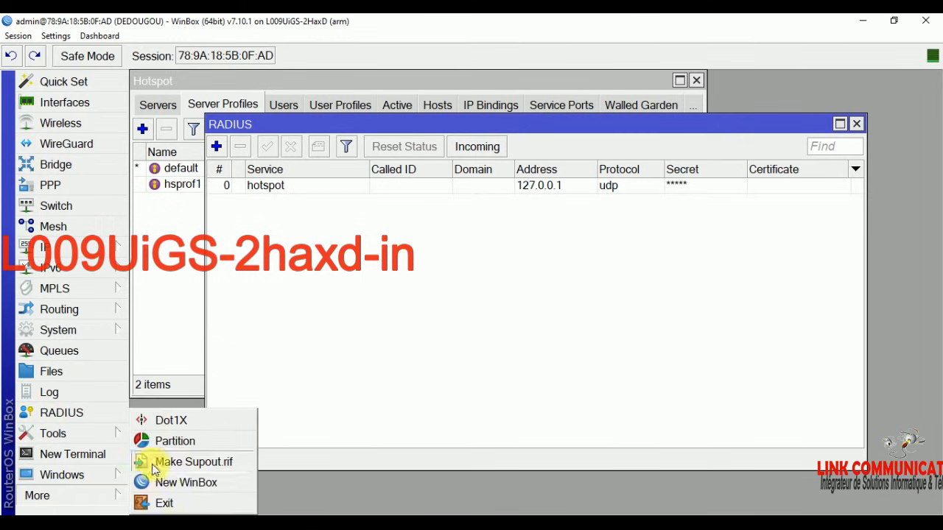
click(59, 330)
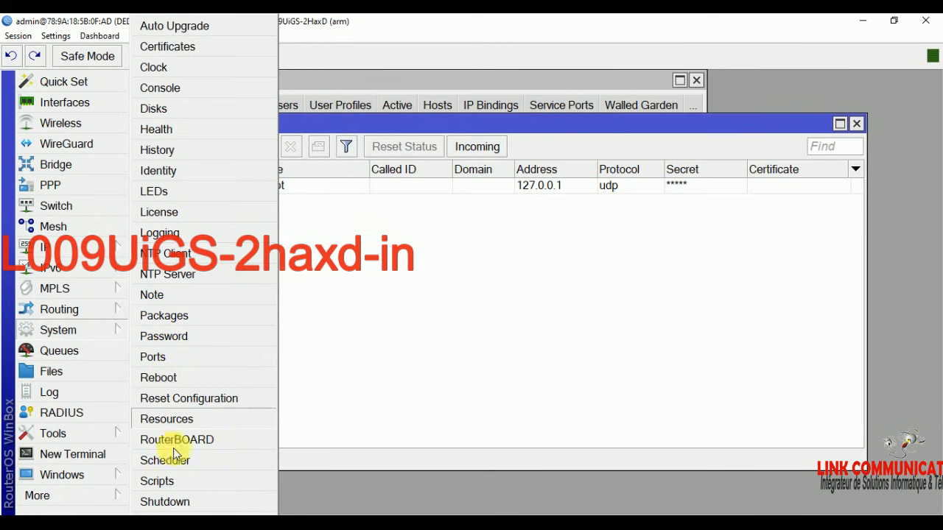
click(70, 33)
click(58, 35)
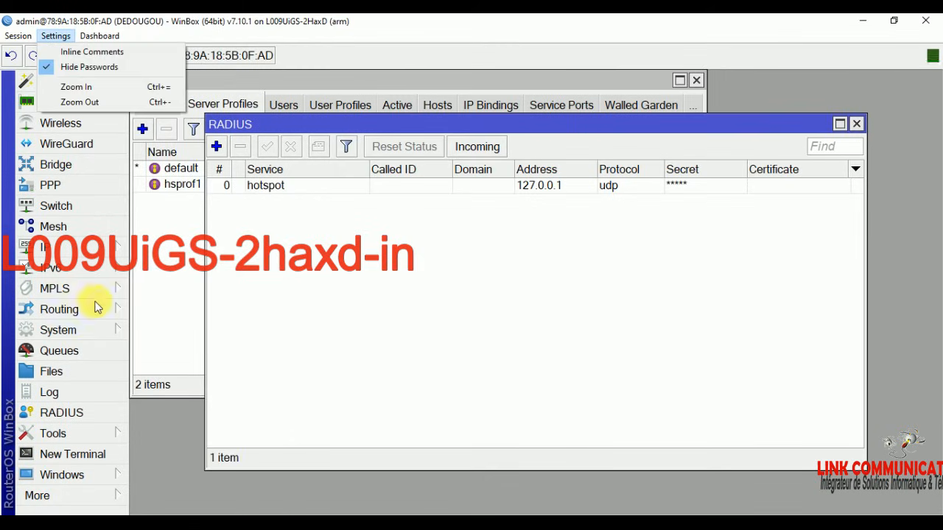
click(93, 102)
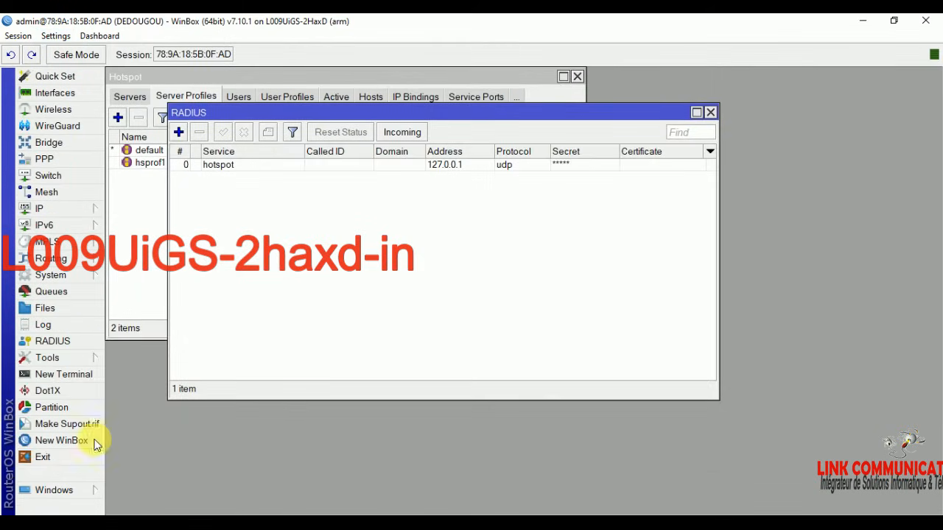
click(65, 277)
Step: Add a router user in group full with a name and password, then open Files
click(132, 487)
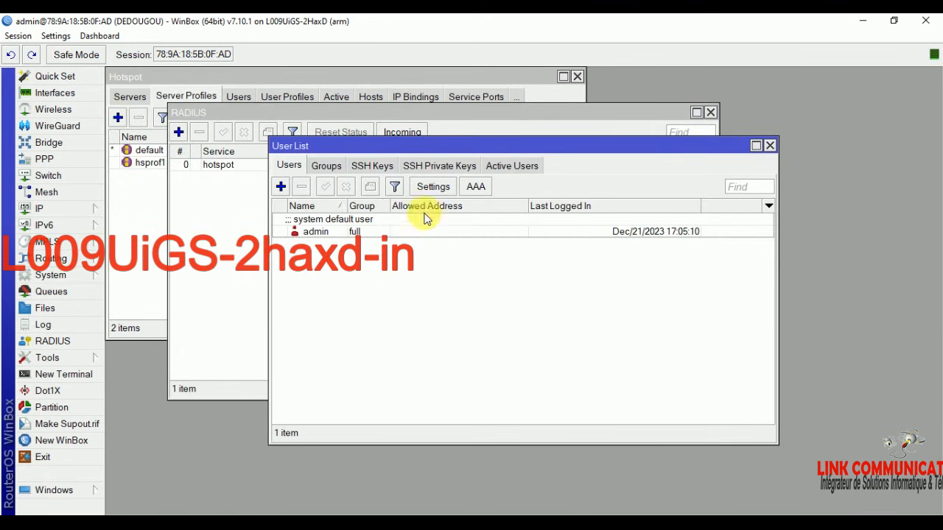
click(282, 186)
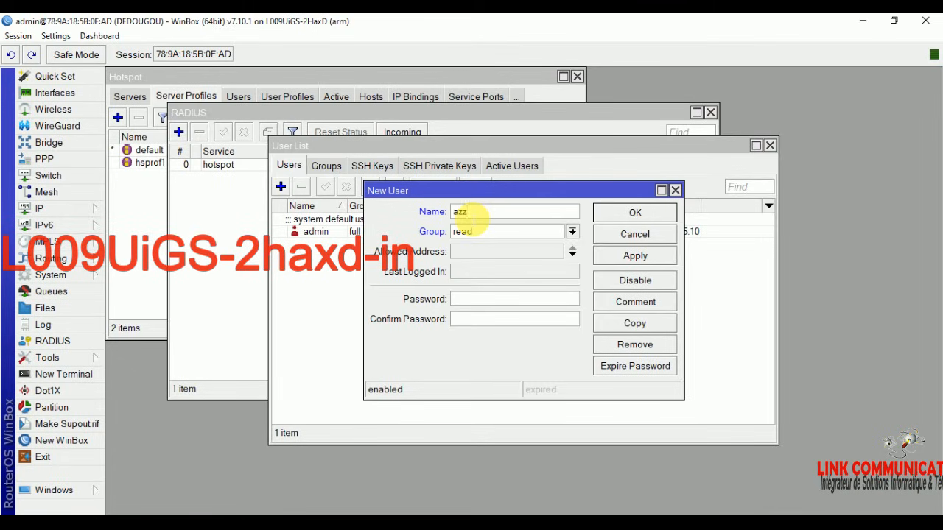
click(461, 231)
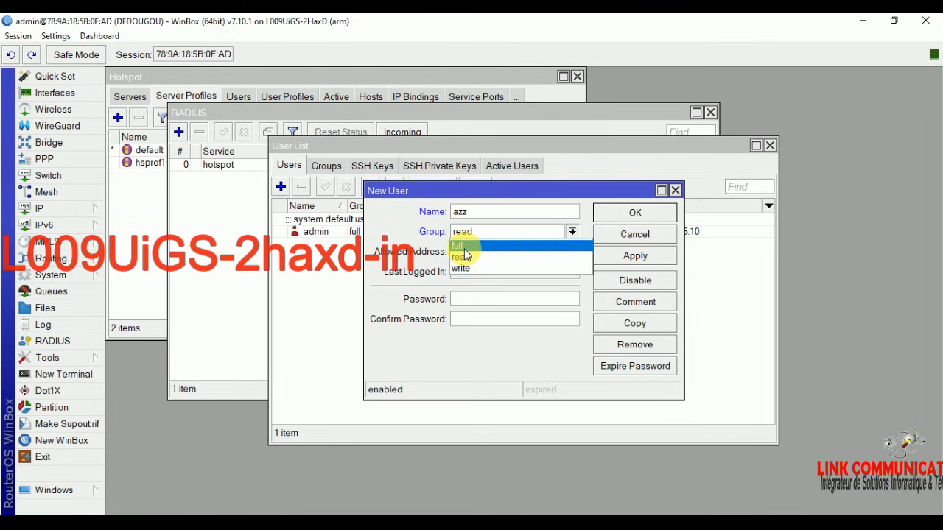
click(466, 247)
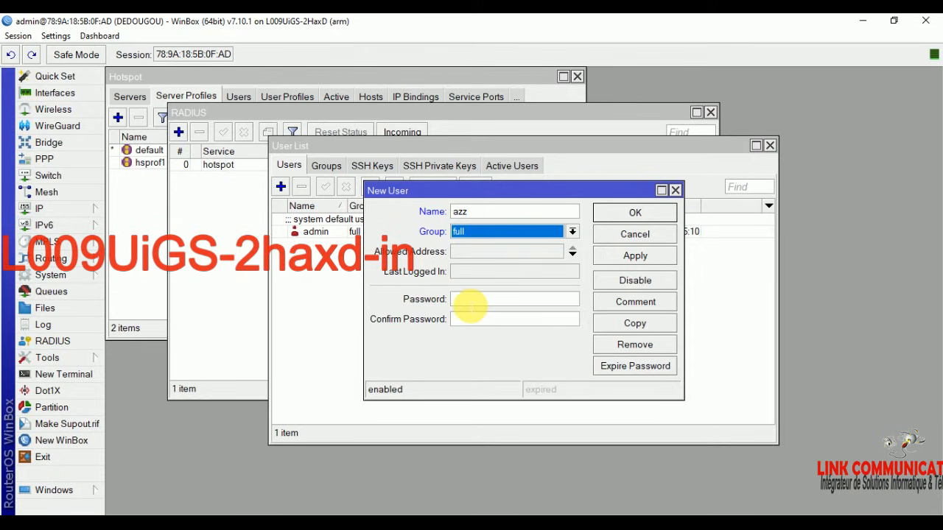
click(470, 300)
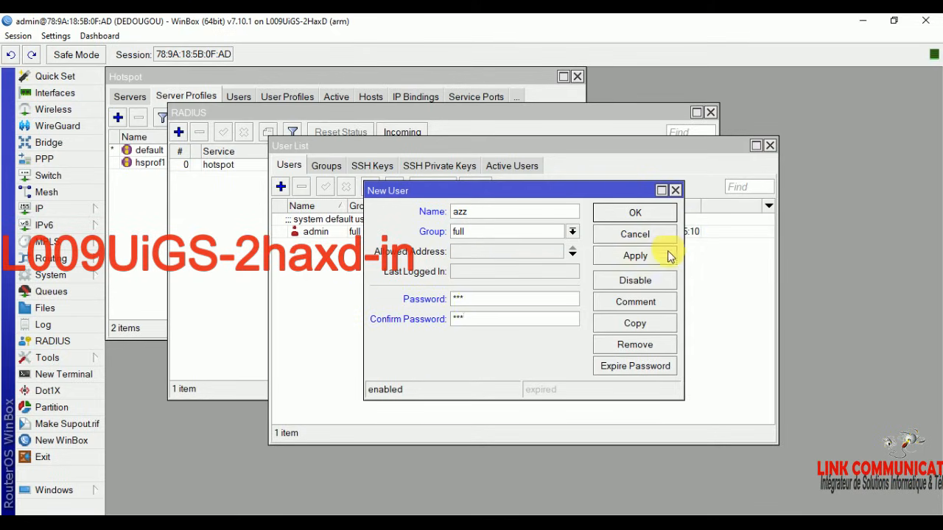
click(658, 213)
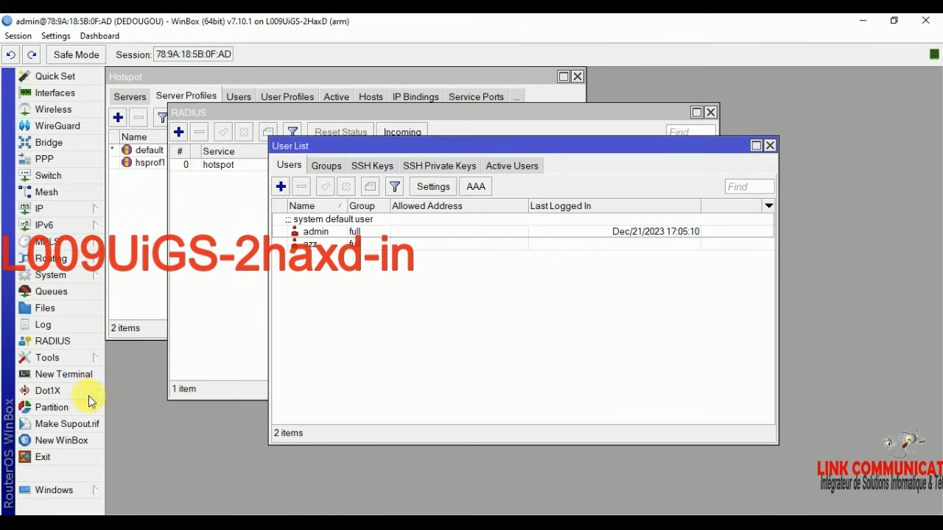
click(53, 309)
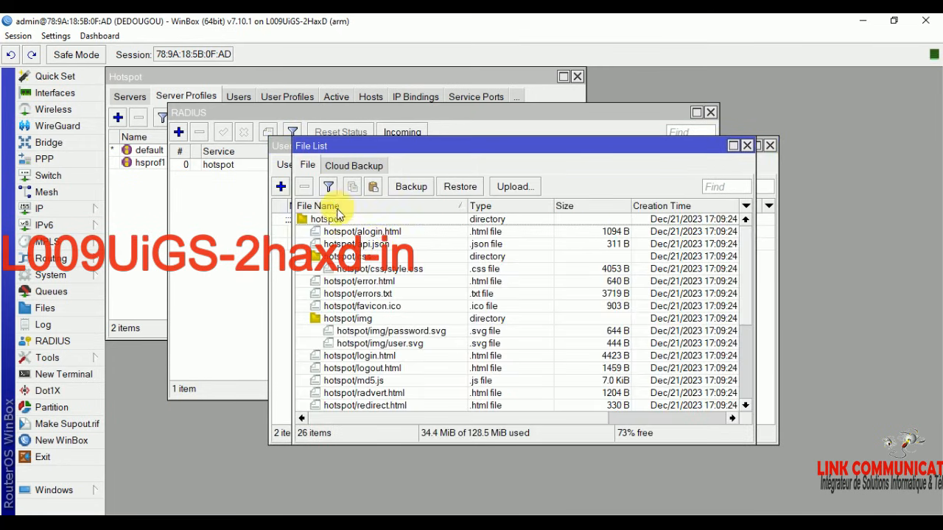
Step: Delete the old hotspot folder from the router's file list and bring the MOUSSA BURKINA folder forward
click(317, 219)
click(304, 187)
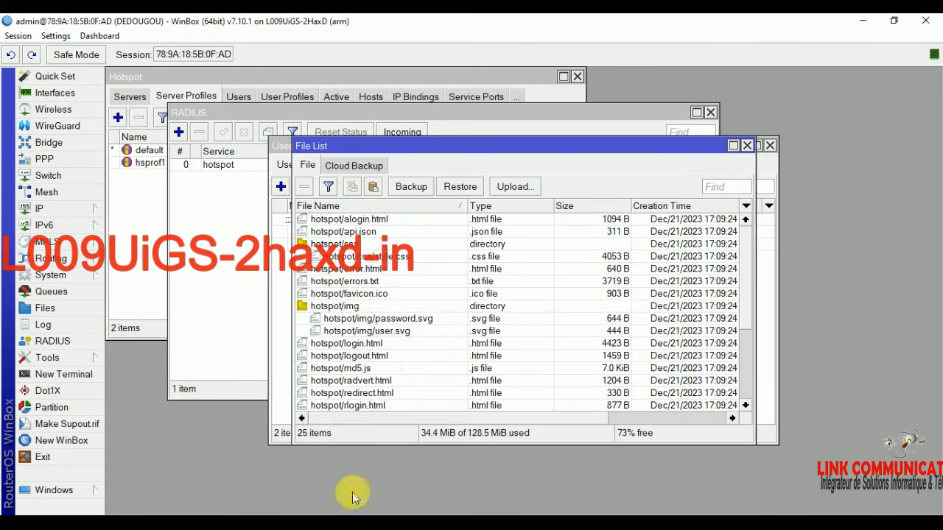
click(344, 516)
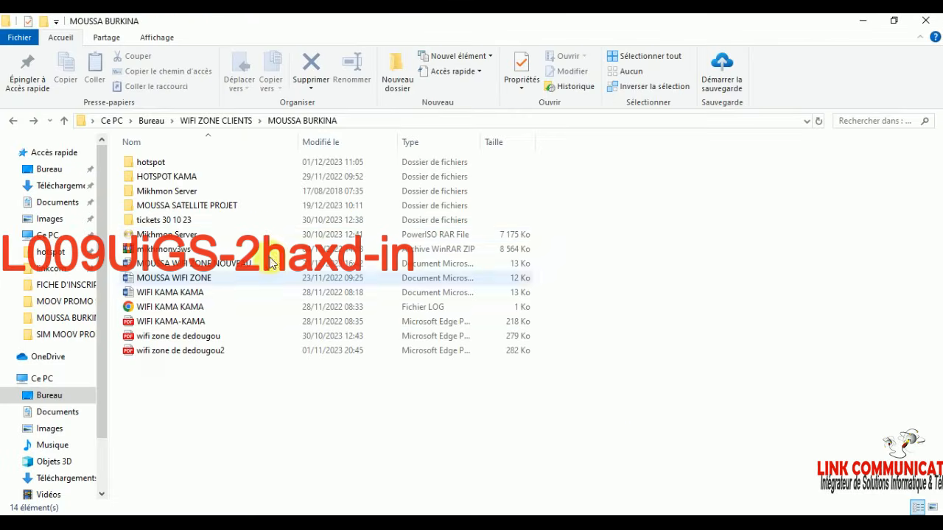
click(294, 477)
Step: Drag the local hotspot folder from MOUSSA BURKINA into WinBox's File List to upload it
click(164, 162)
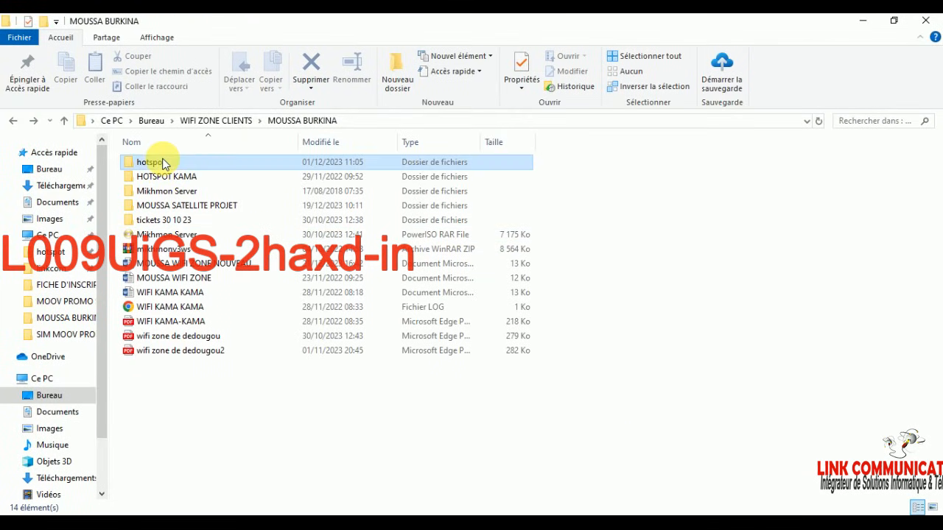
click(894, 22)
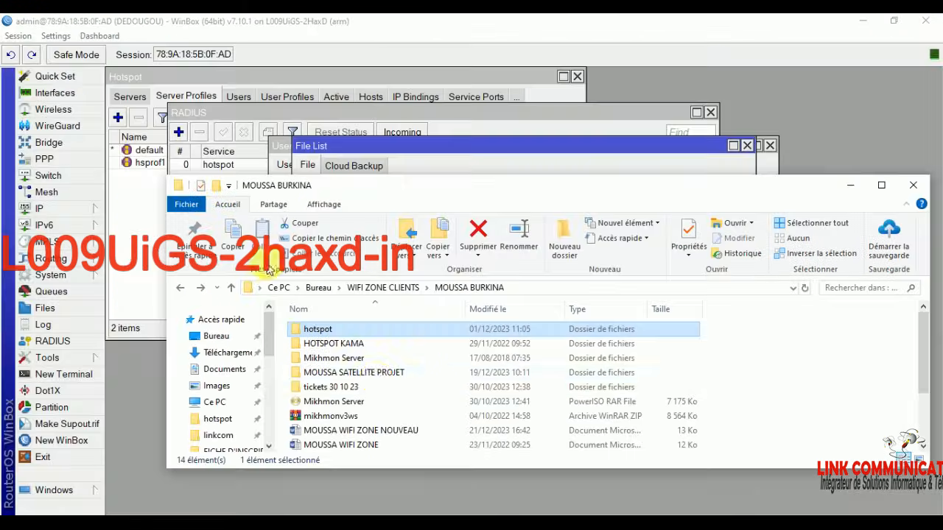
scroll(345, 408, down, 4)
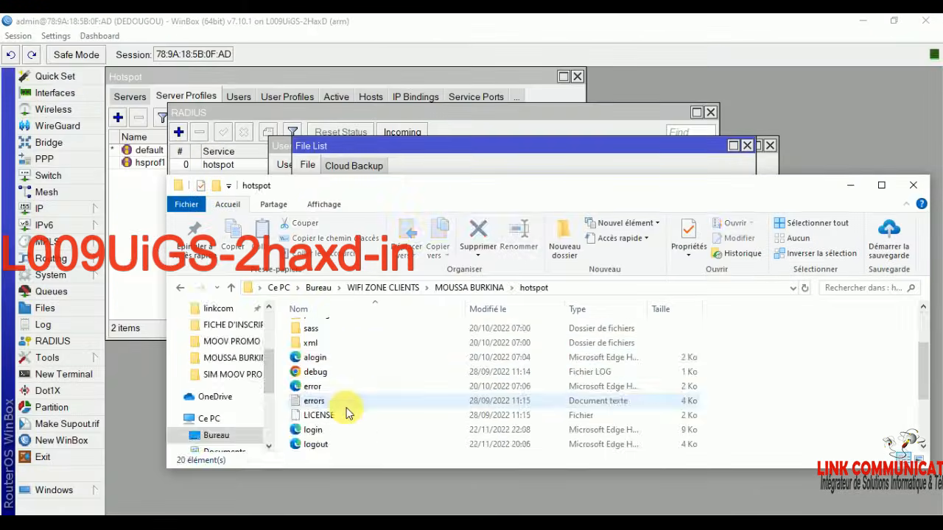
scroll(368, 383, up, 4)
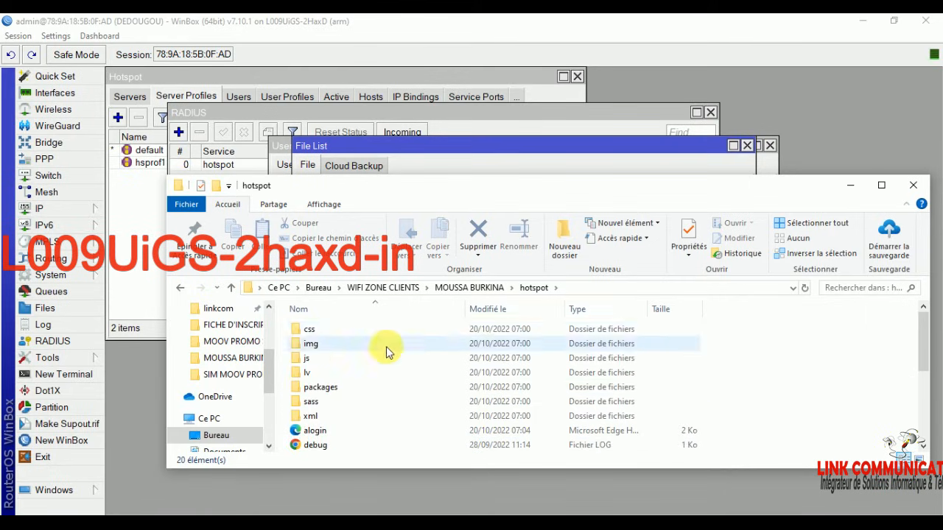
click(471, 287)
drag(470, 178, 779, 165)
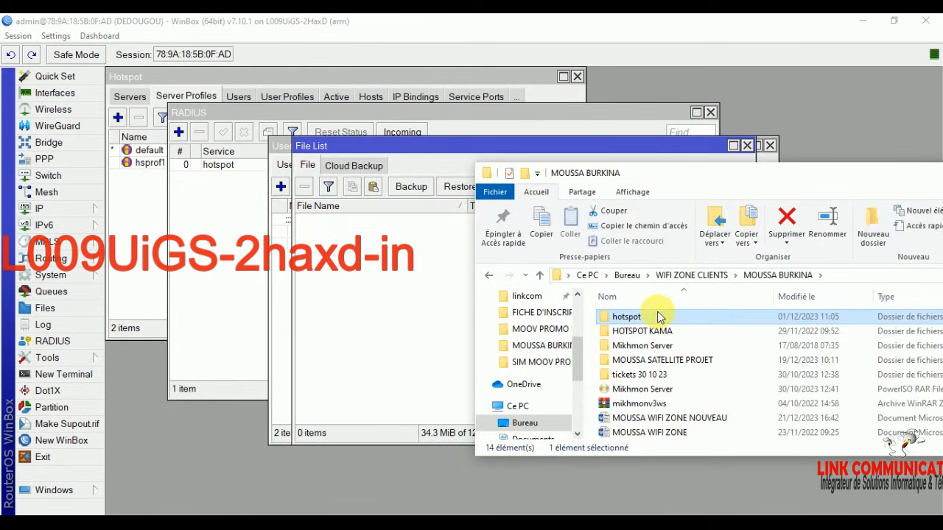
drag(656, 318, 371, 319)
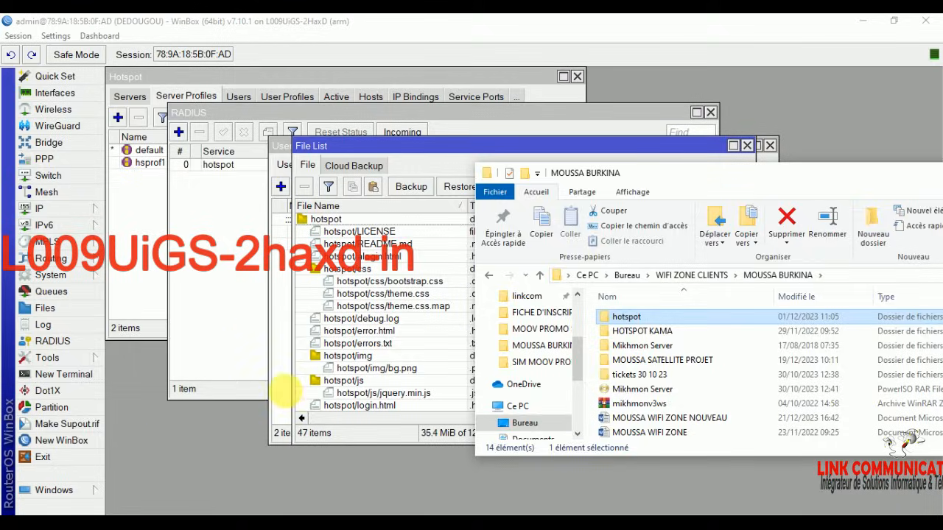
click(248, 336)
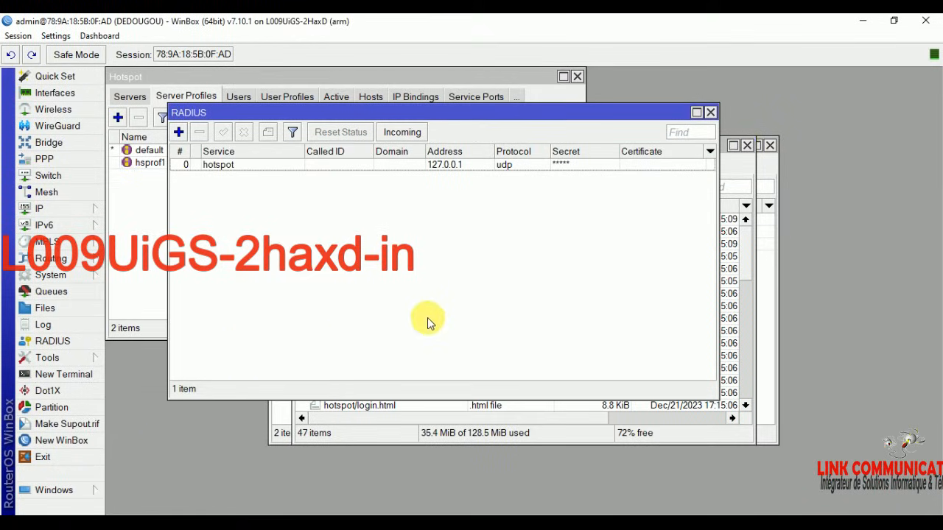
Step: Add a new hotspot user with a username and password in IP > Hotspot > Users
click(64, 313)
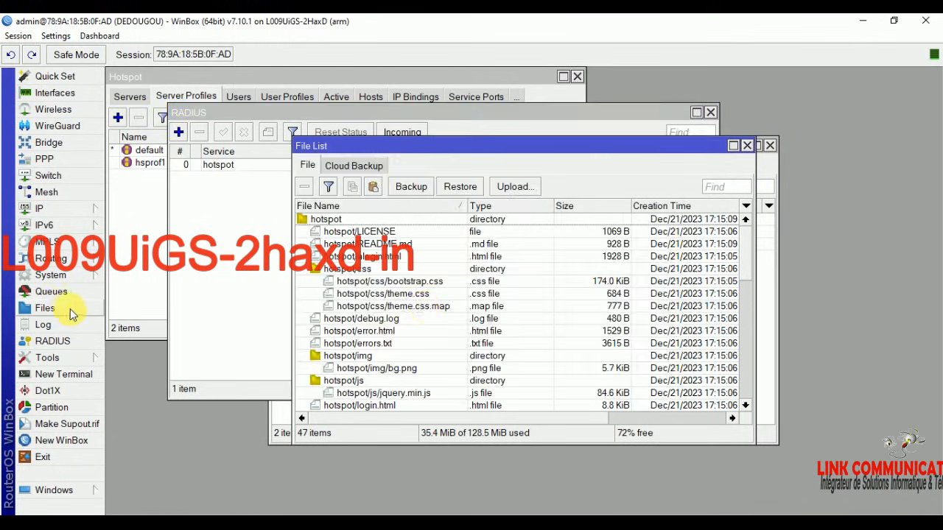
click(239, 298)
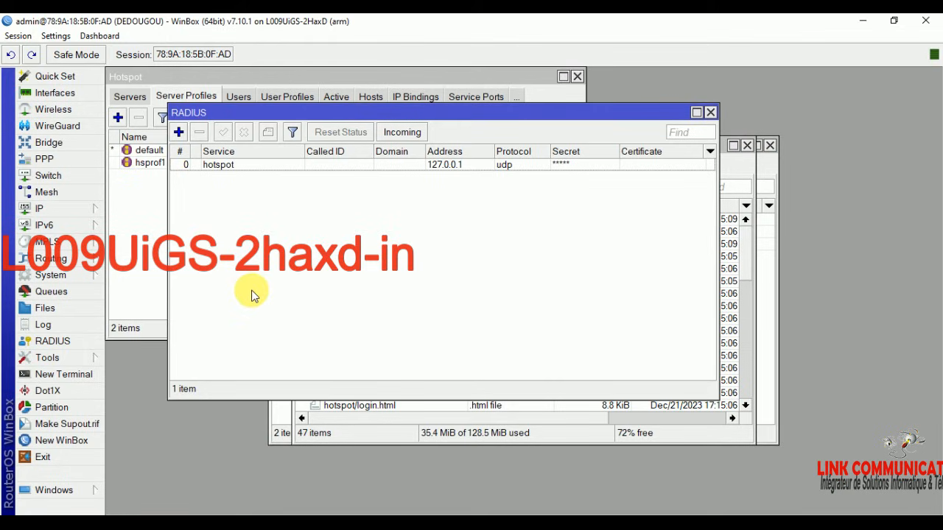
click(57, 208)
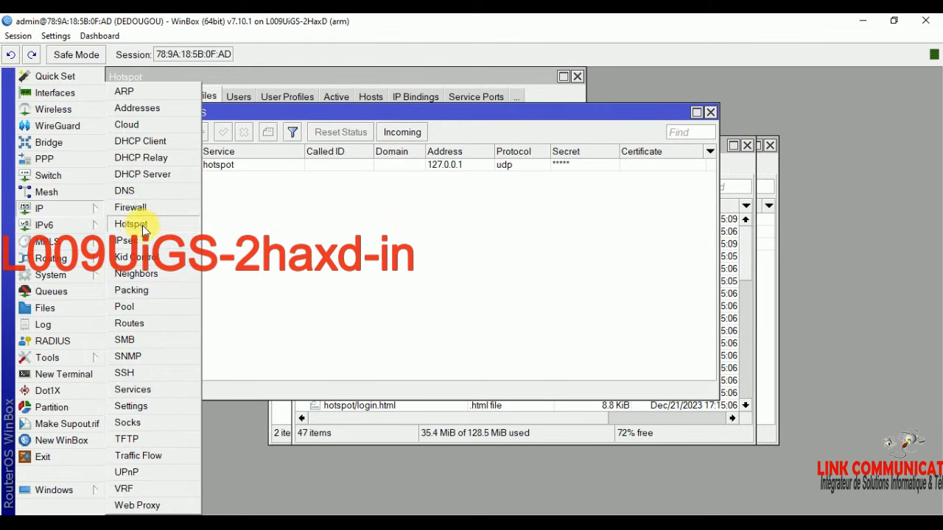
click(143, 228)
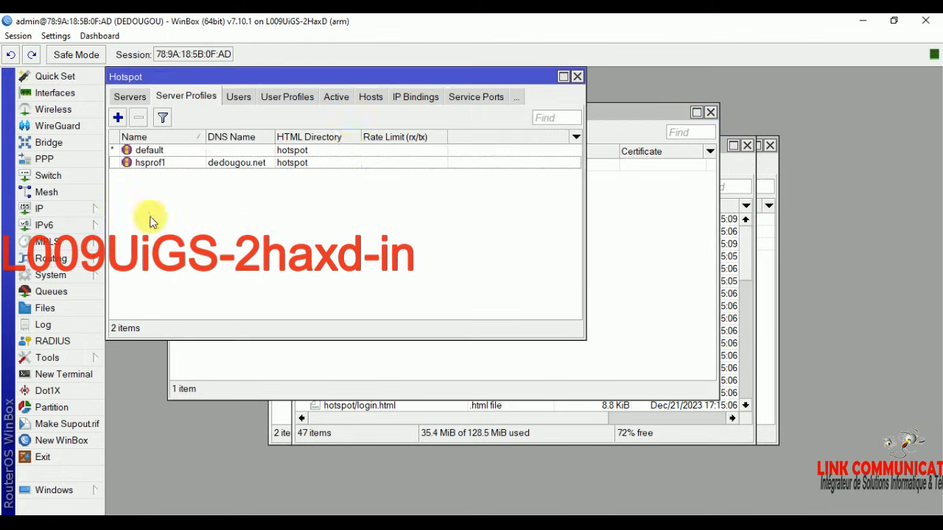
click(243, 98)
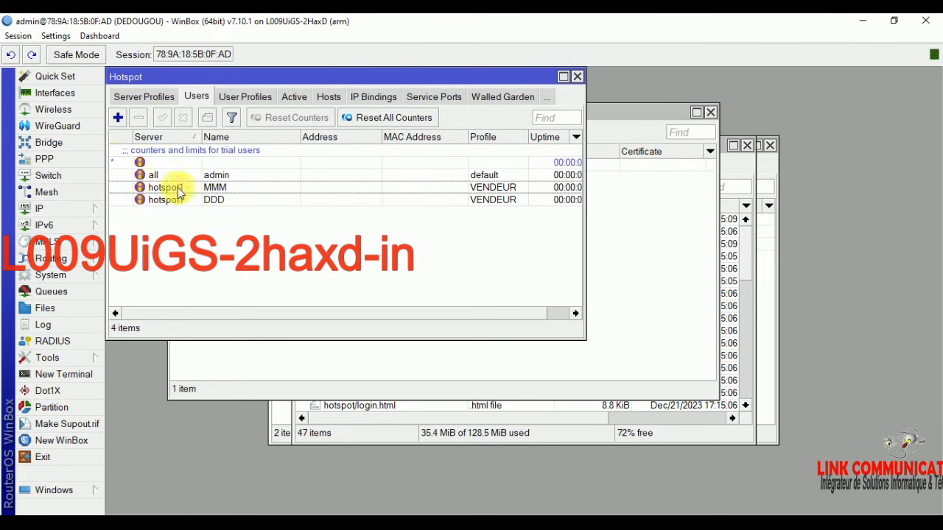
click(116, 123)
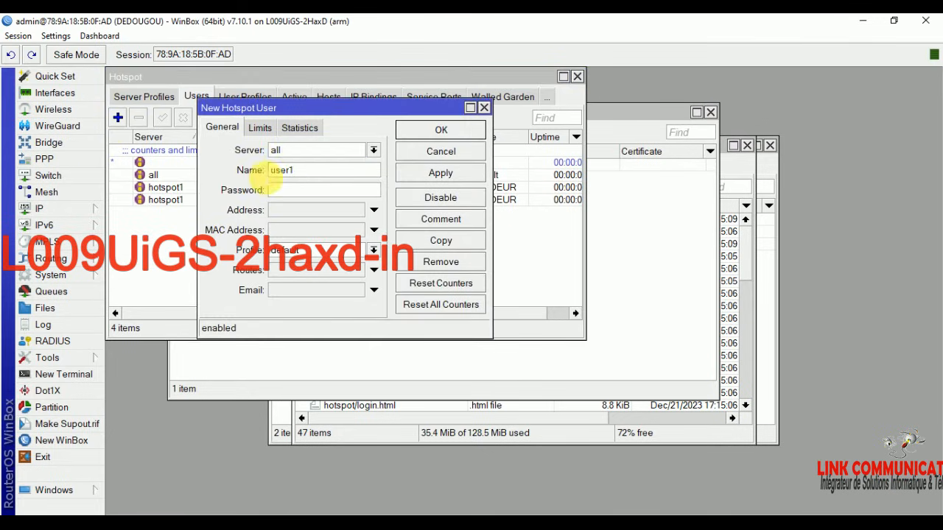
key(Tab)
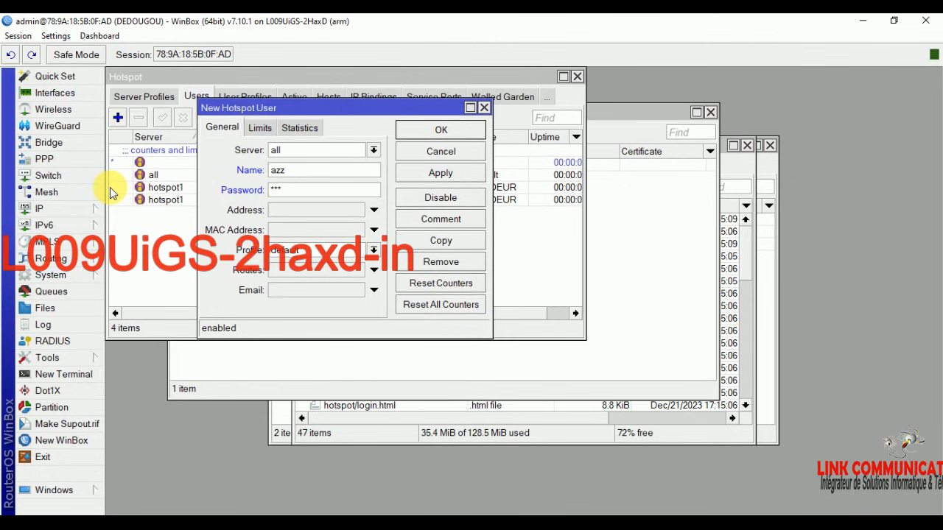
click(479, 171)
click(455, 130)
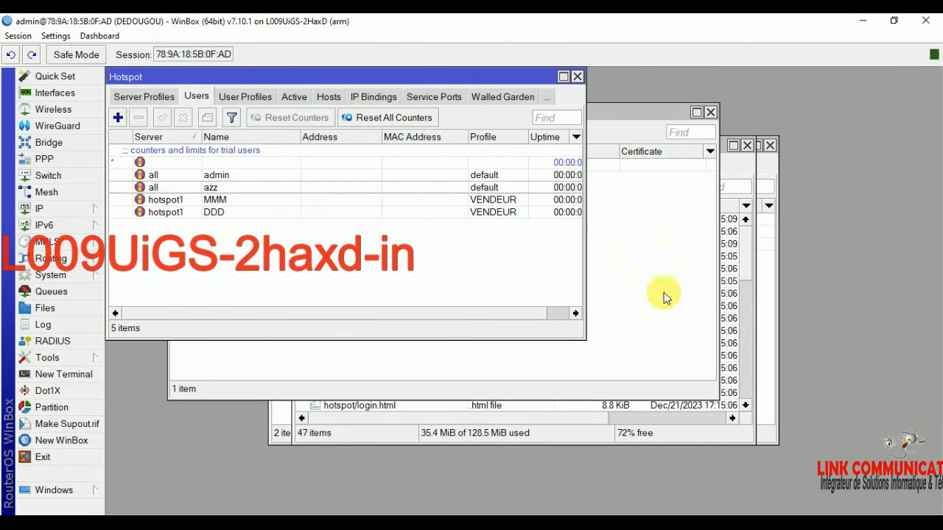
click(646, 269)
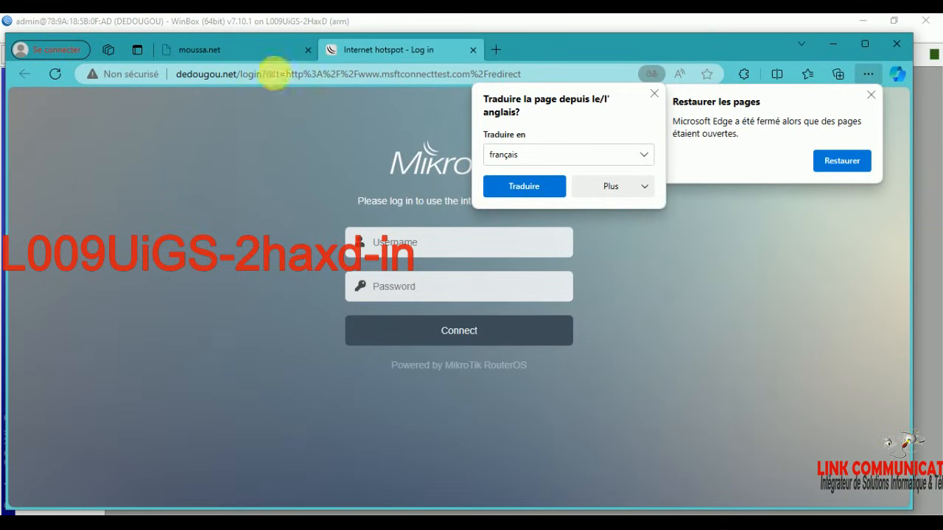
Step: Log in on the refreshed WIFI ZONE DE DEDOUGOU page with the new user's credentials, choosing Pas maintenant
click(54, 73)
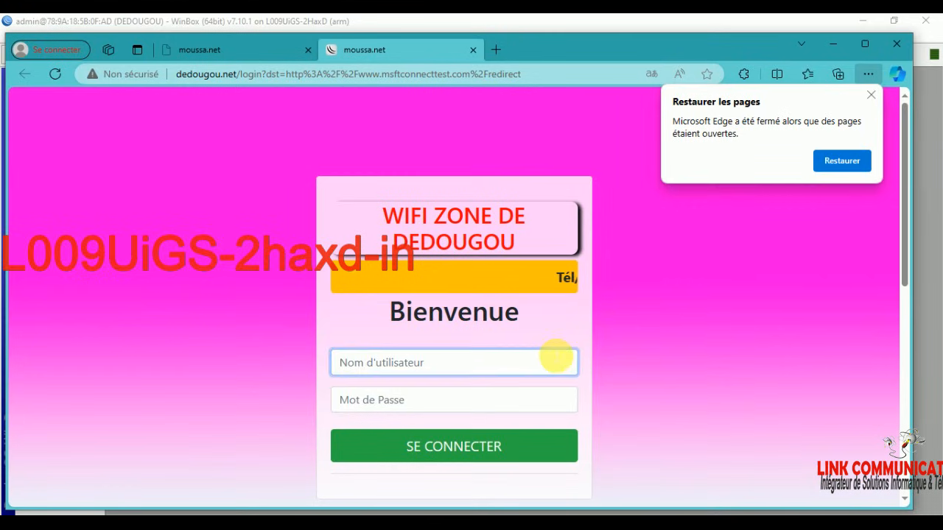
scroll(556, 357, down, 6)
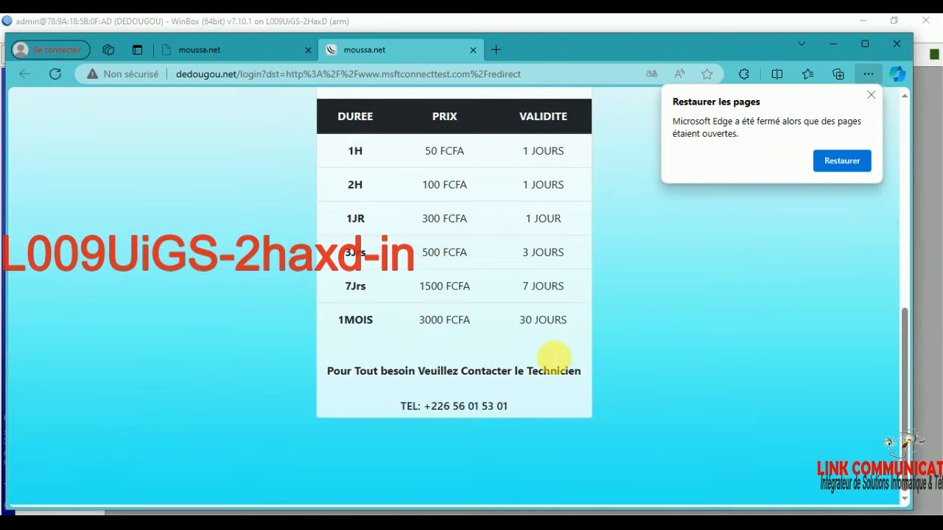
scroll(554, 358, up, 6)
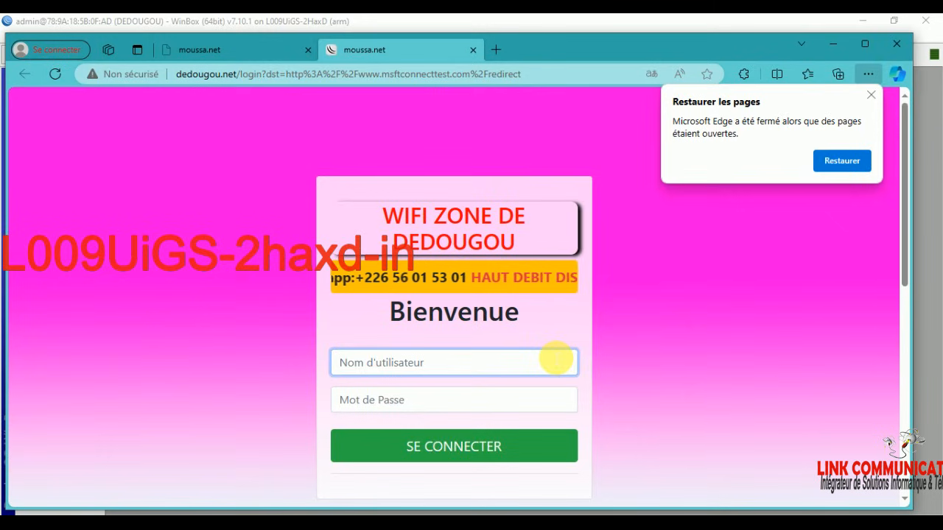
scroll(554, 358, down, 6)
scroll(454, 398, up, 3)
scroll(455, 399, up, 2)
click(398, 274)
key(Tab)
key(Tab)
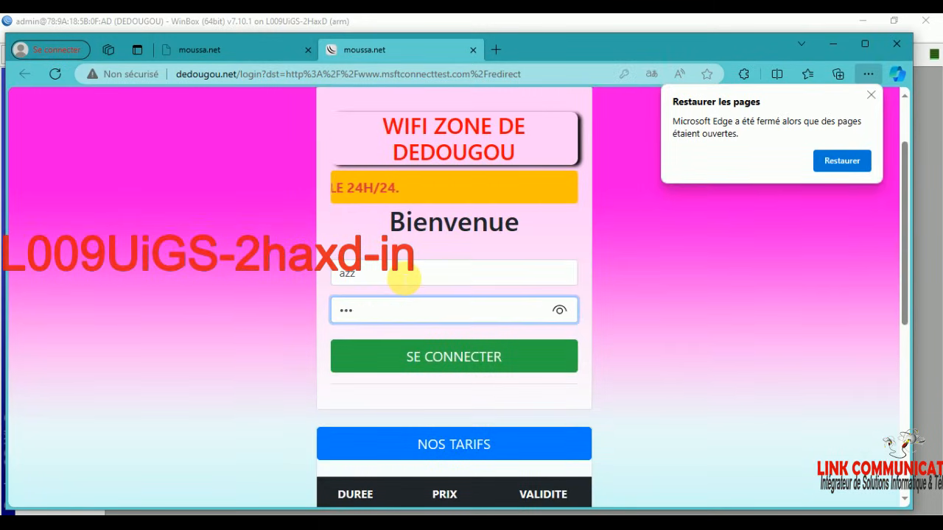
click(467, 362)
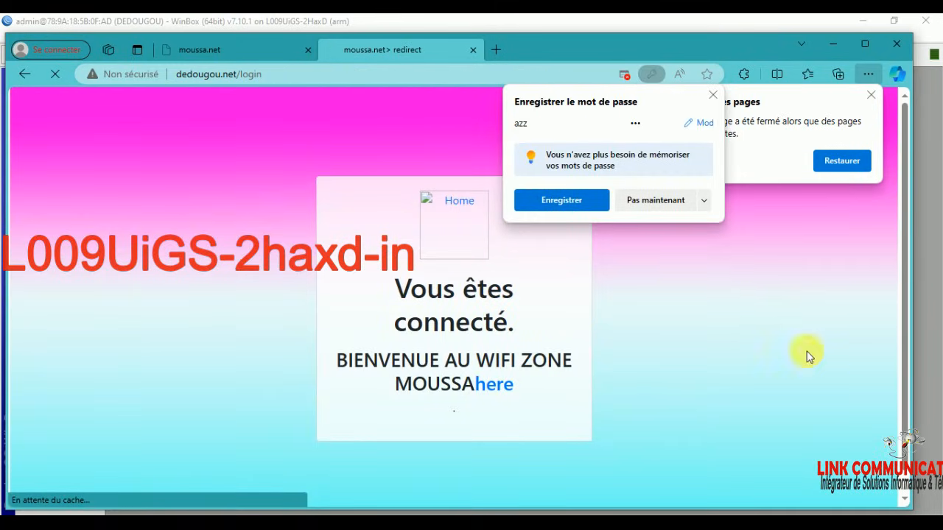
click(658, 201)
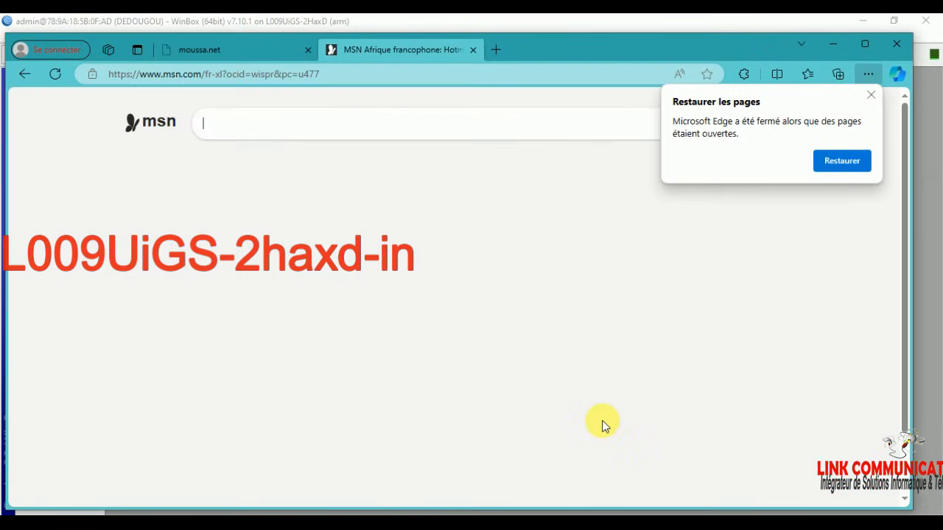
Step: Scroll through the loaded MSN news feed to confirm browsing works, then return to WinBox
scroll(324, 442, down, 3)
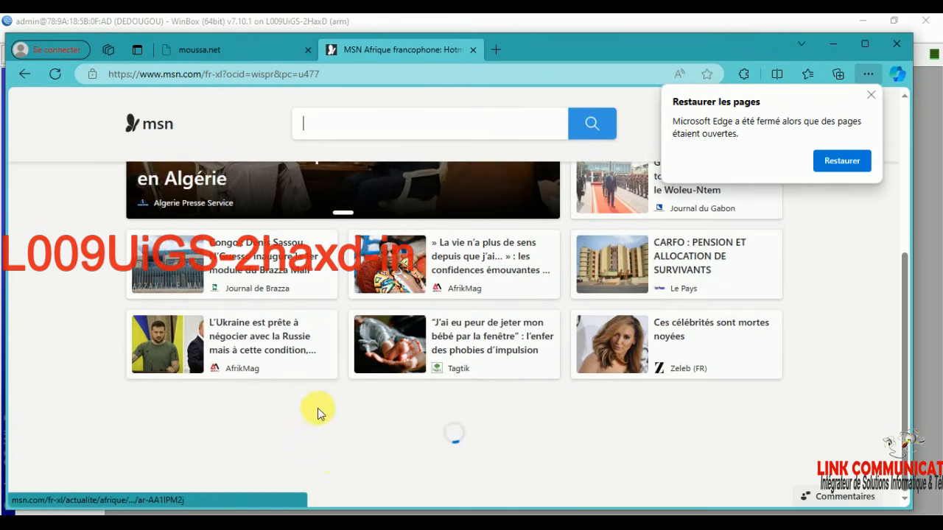
scroll(667, 394, down, 3)
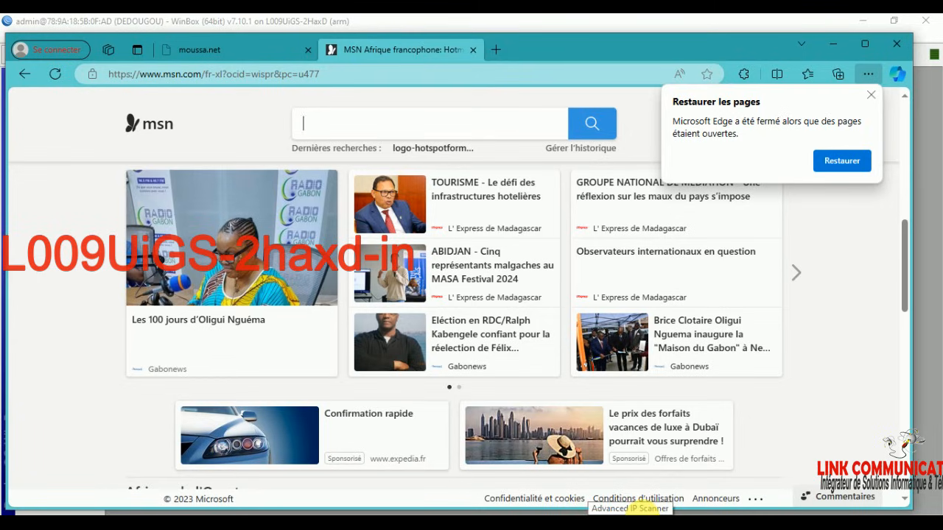
click(430, 522)
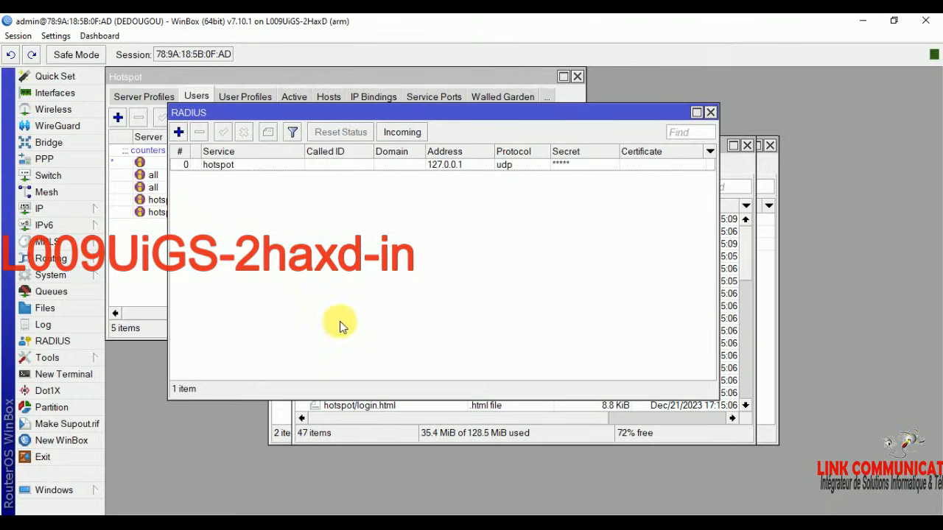
Step: Set Shared Users to 4 on the default hotspot user profile
click(56, 210)
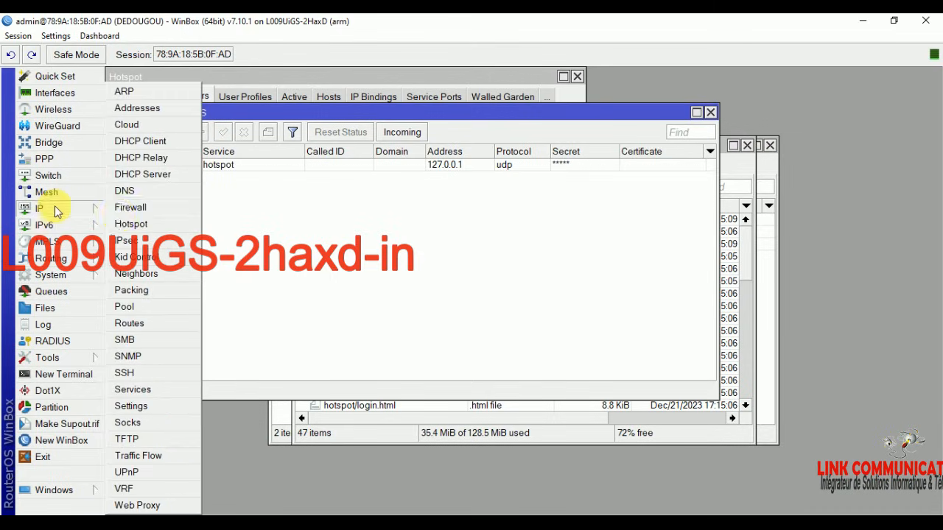
click(144, 223)
click(238, 96)
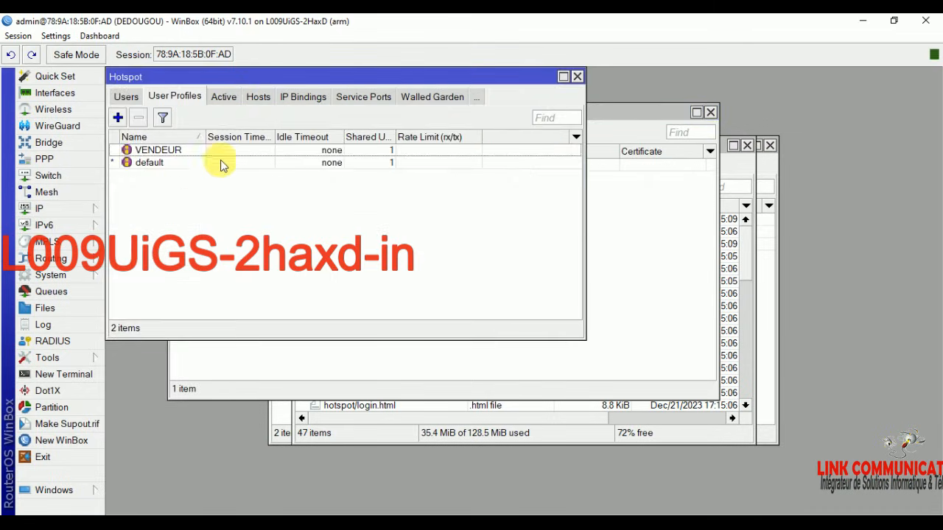
click(186, 166)
double_click(186, 166)
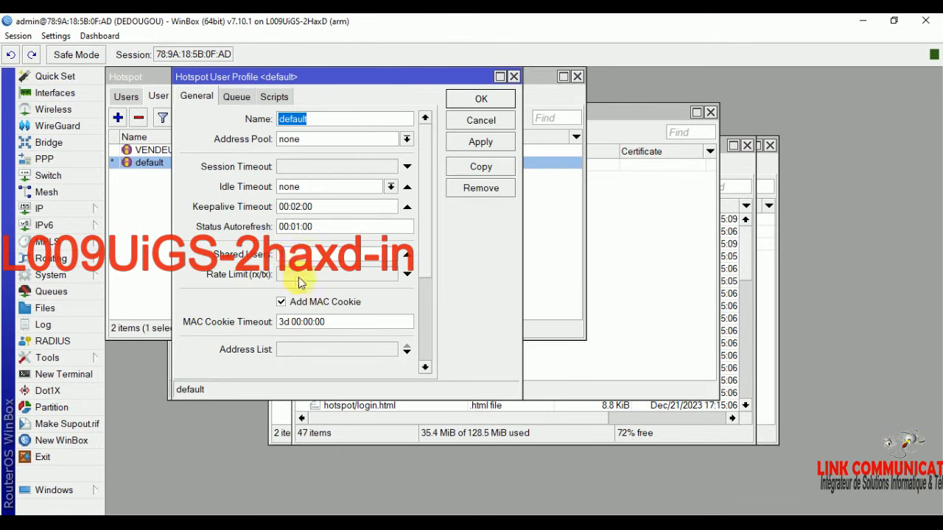
text(4)
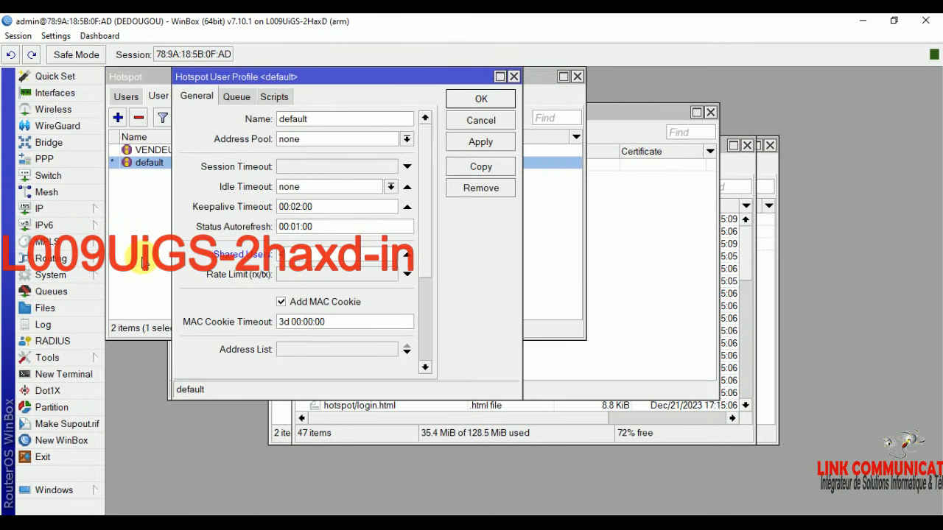
click(483, 98)
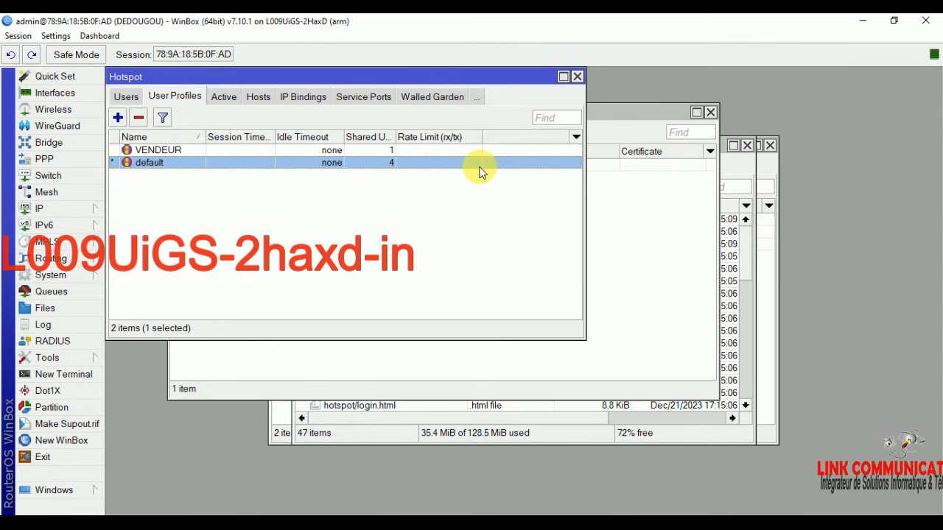